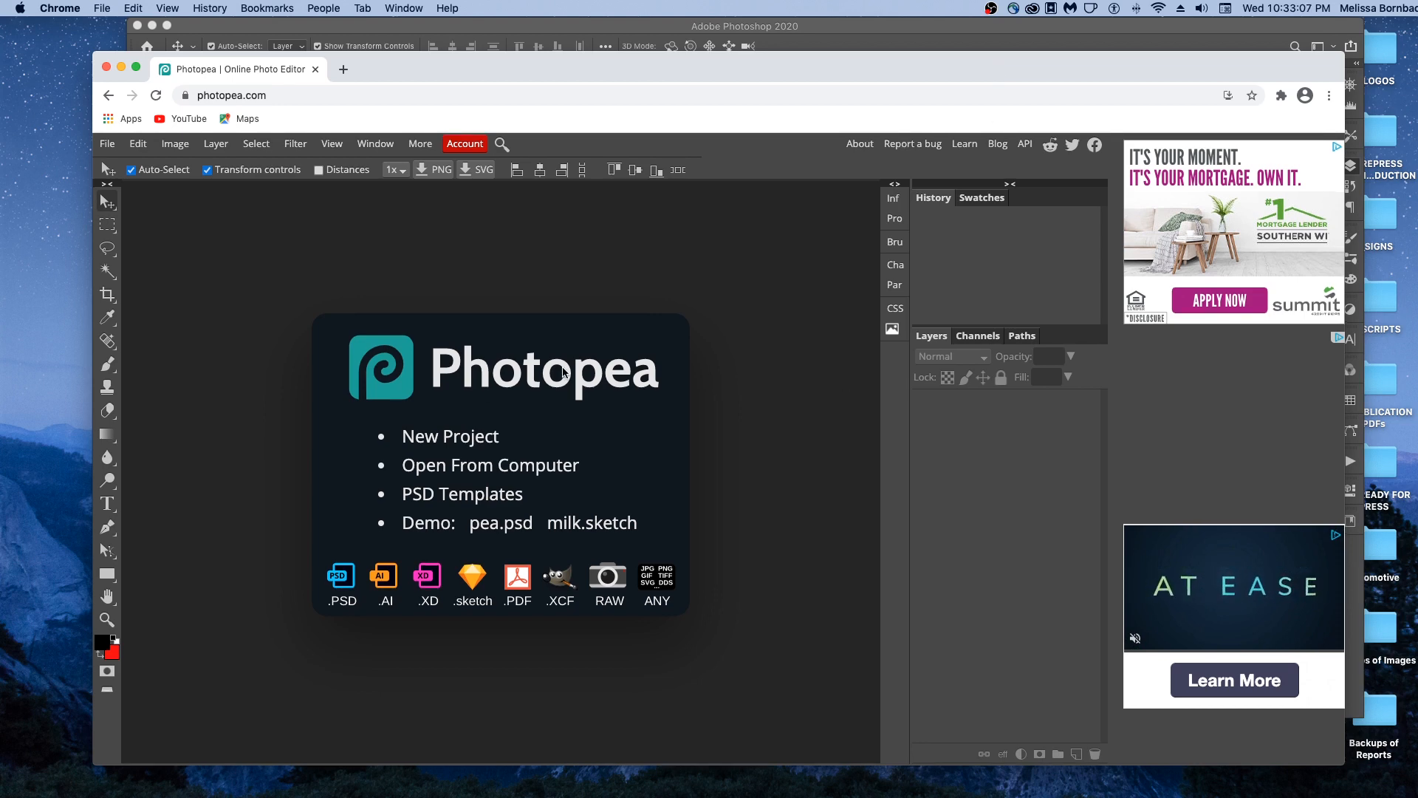
Open LivingRoomMock_4_5Ratio_8x12.psd from the 1_Art folder on the computer.
click(478, 467)
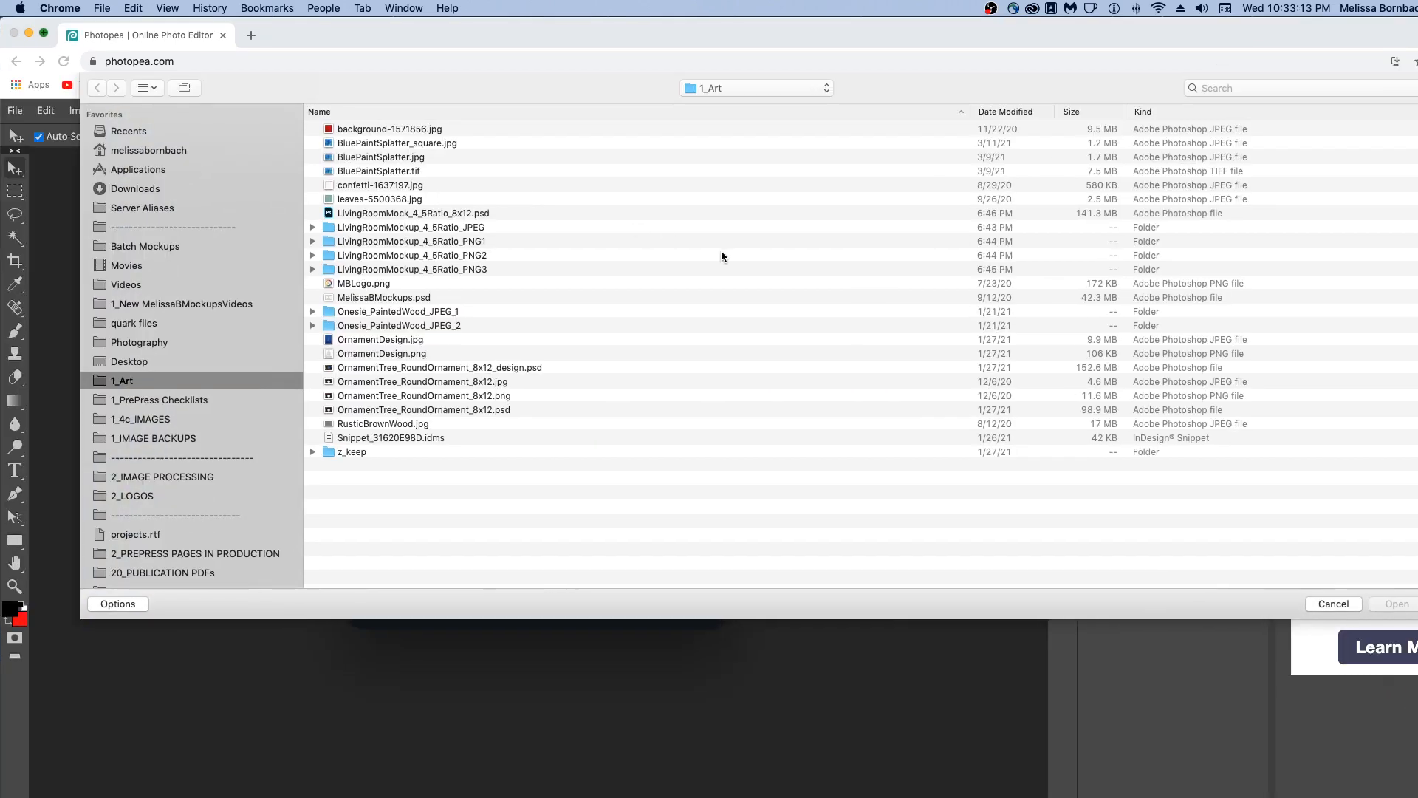
double_click(409, 212)
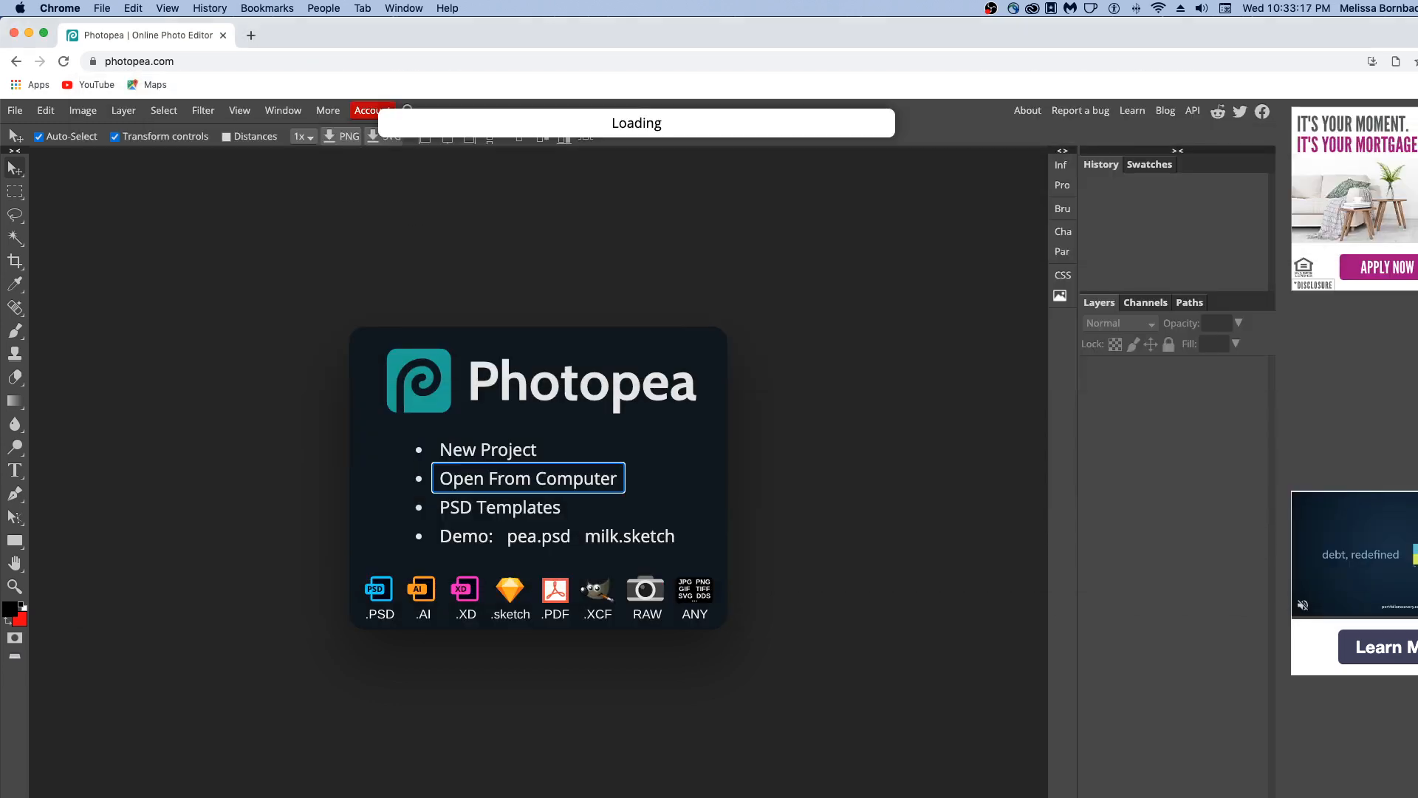
Reposition and resize the browser window so the editor's tools and layers both fit on the desktop.
drag(1229, 41, 1105, 24)
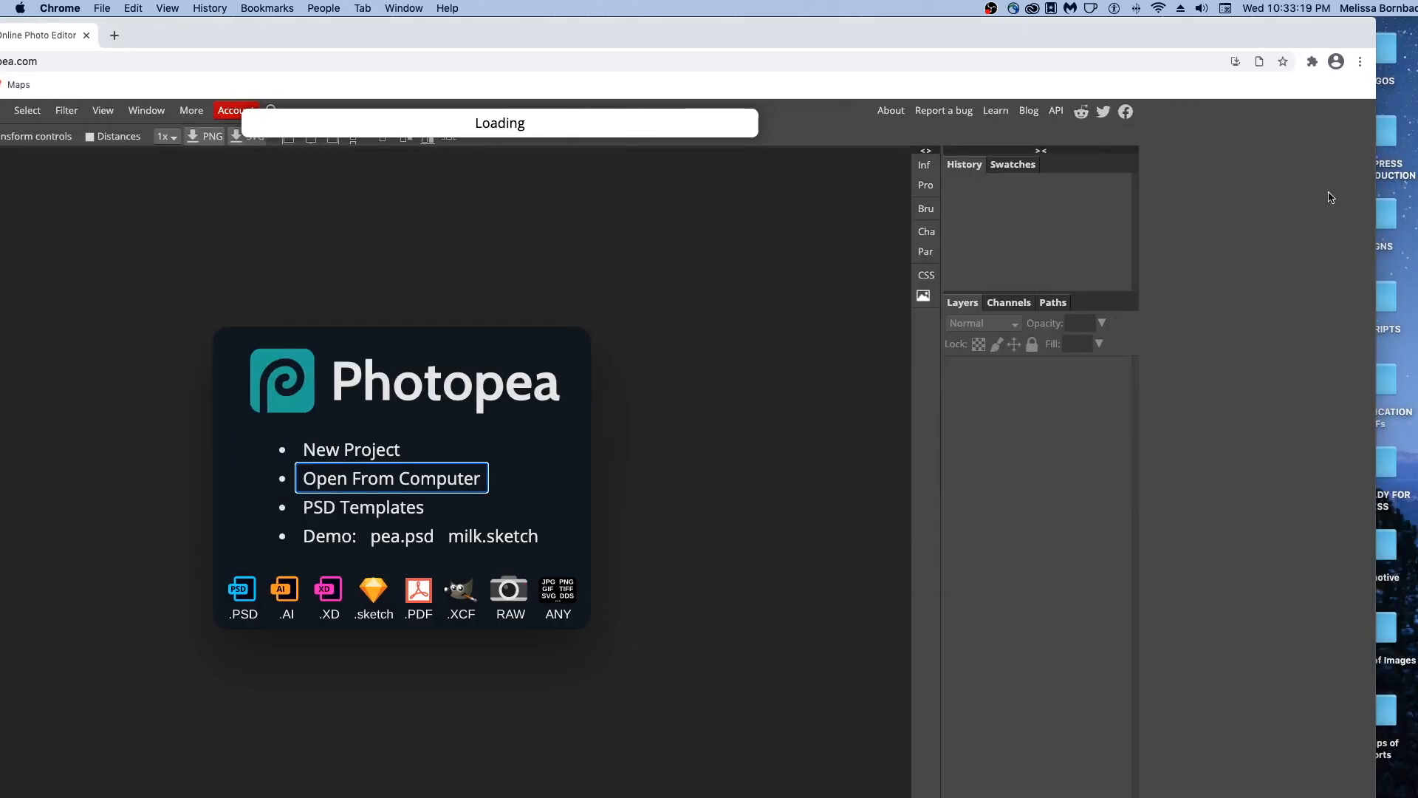
drag(1361, 213, 1052, 207)
drag(588, 35, 843, 31)
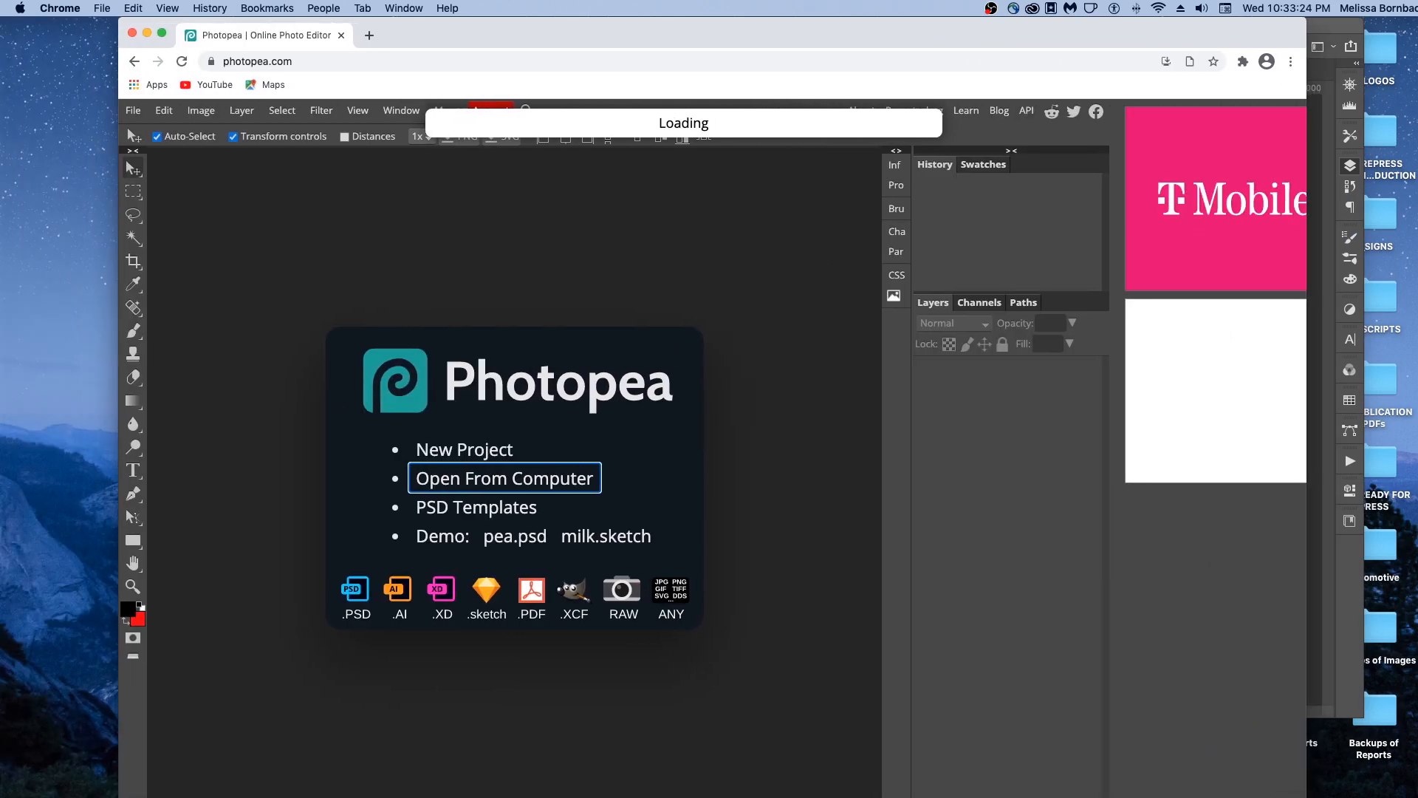
drag(1306, 796, 1288, 750)
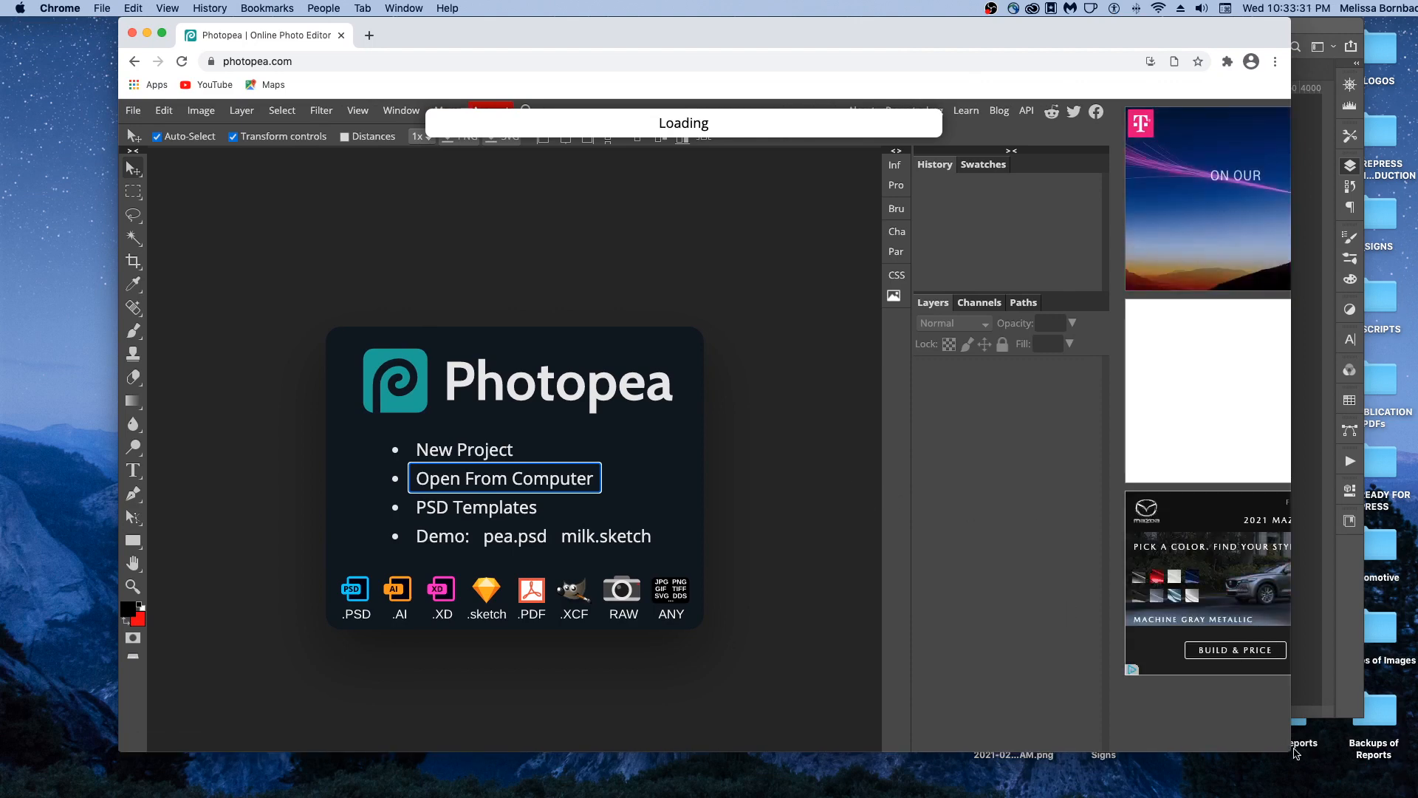
drag(1290, 751, 1342, 797)
scroll(701, 446, down, 5)
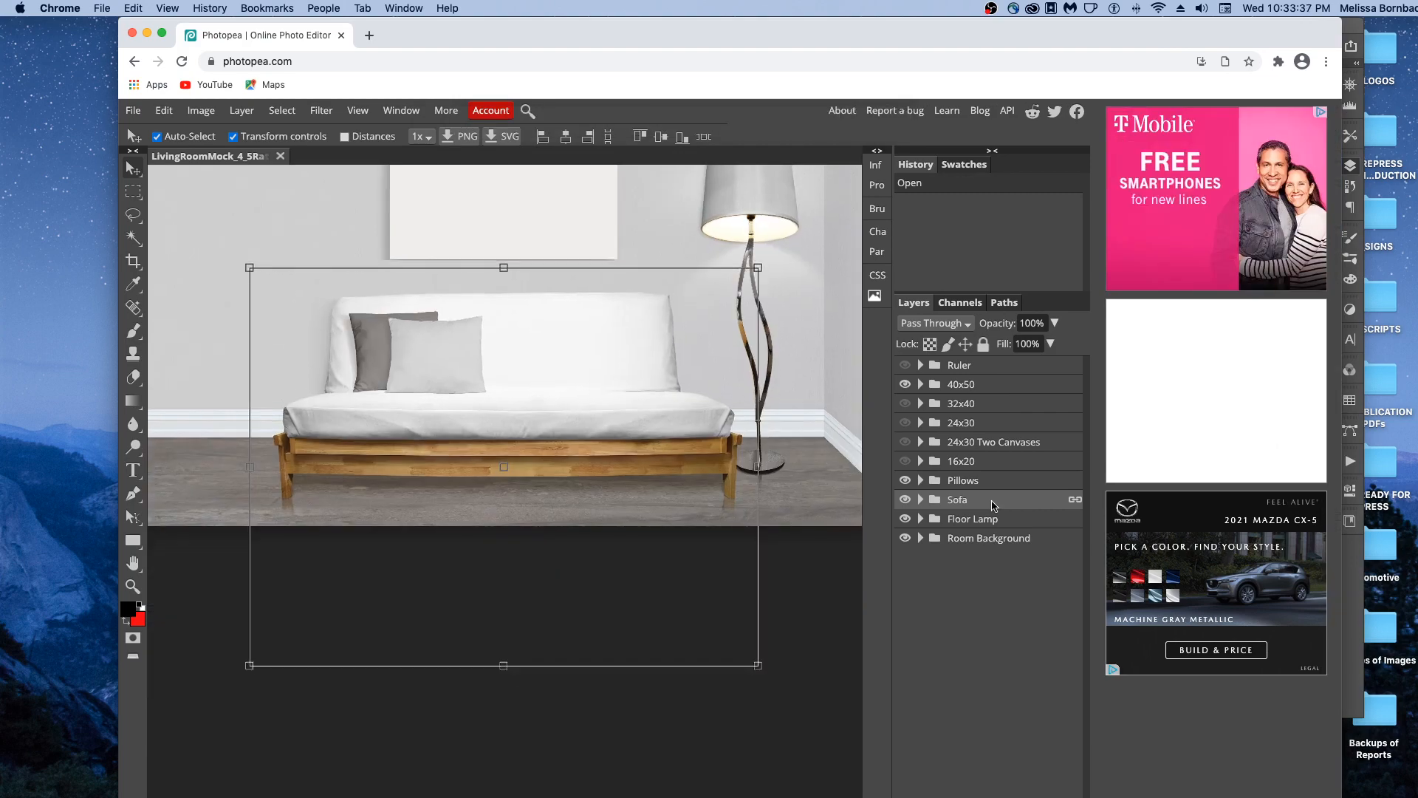
scroll(701, 446, down, 2)
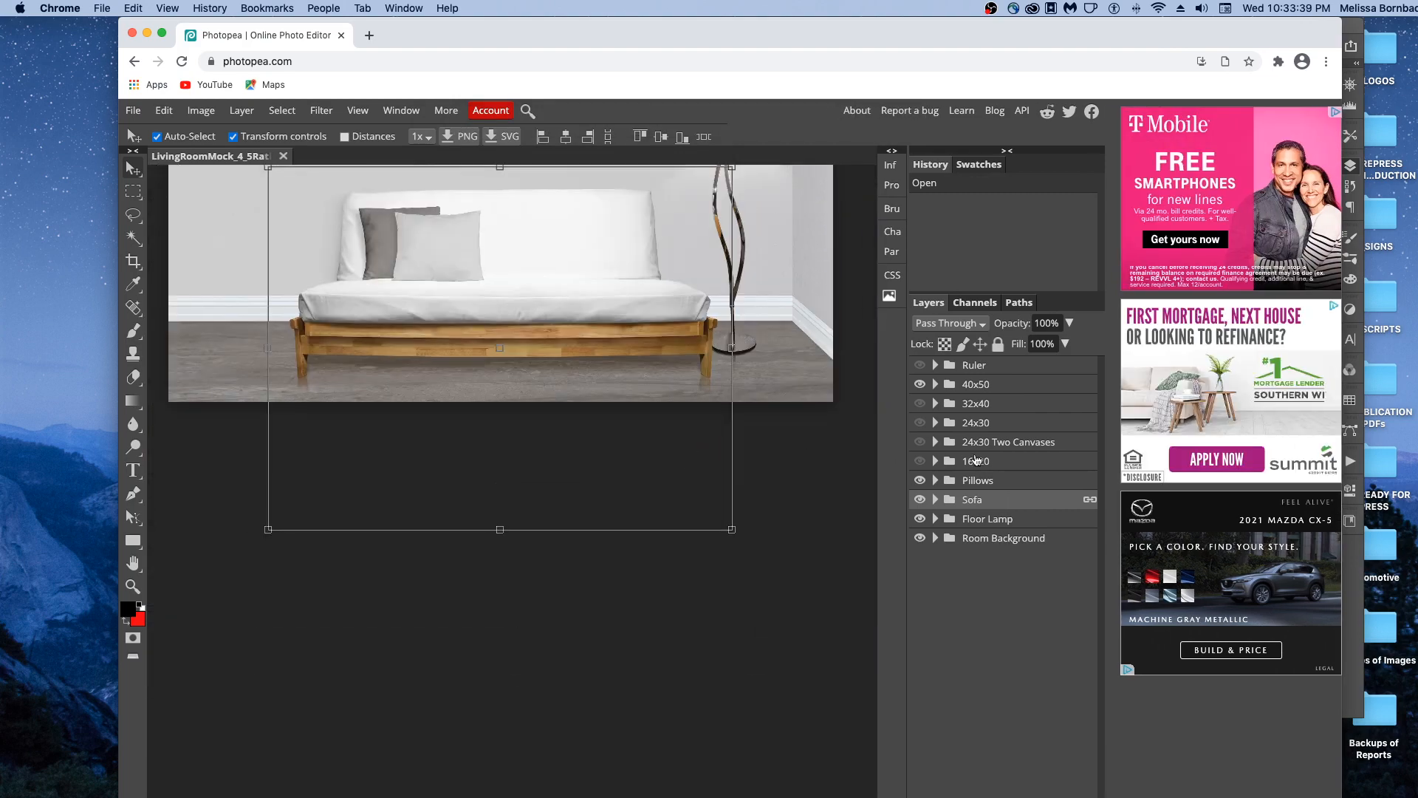
scroll(259, 165, right, 1)
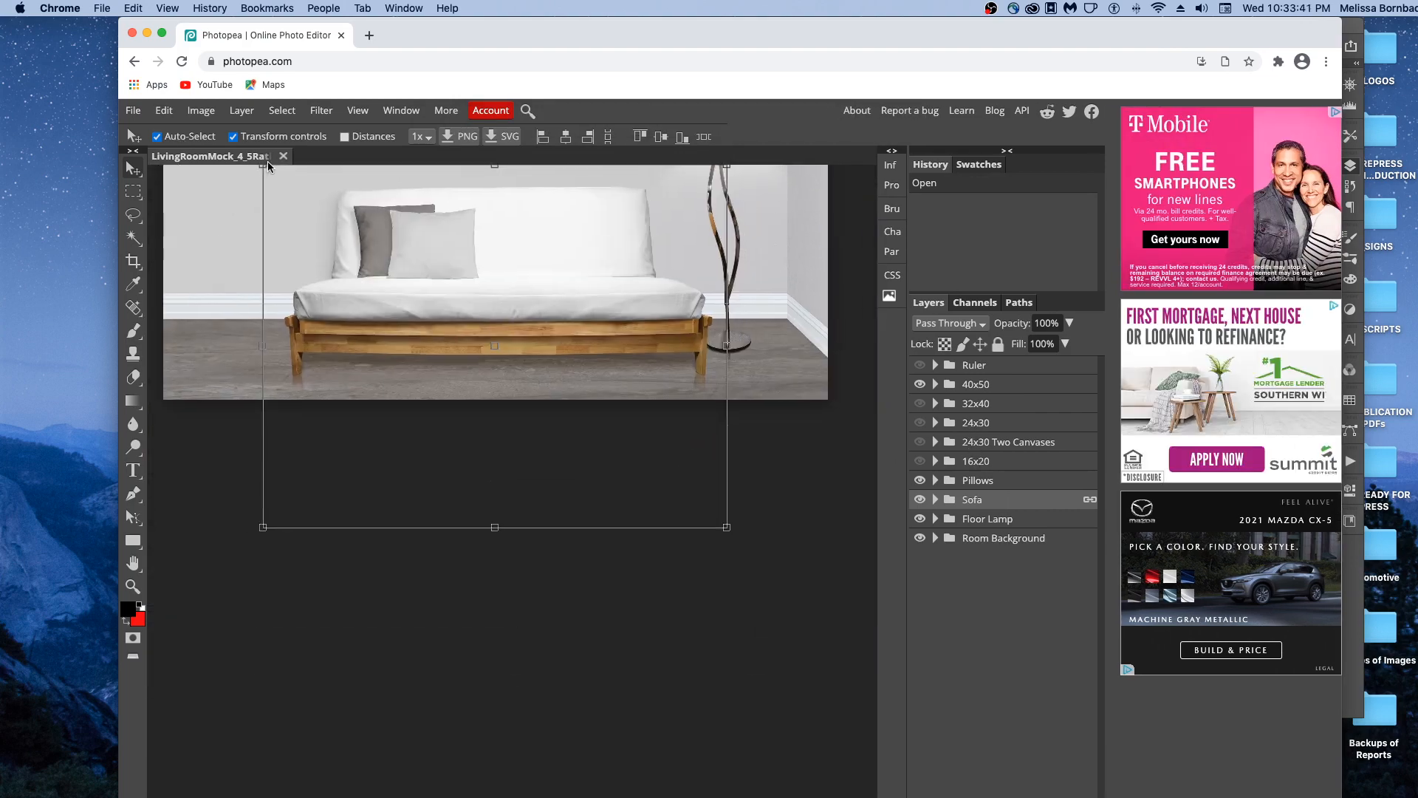
click(401, 110)
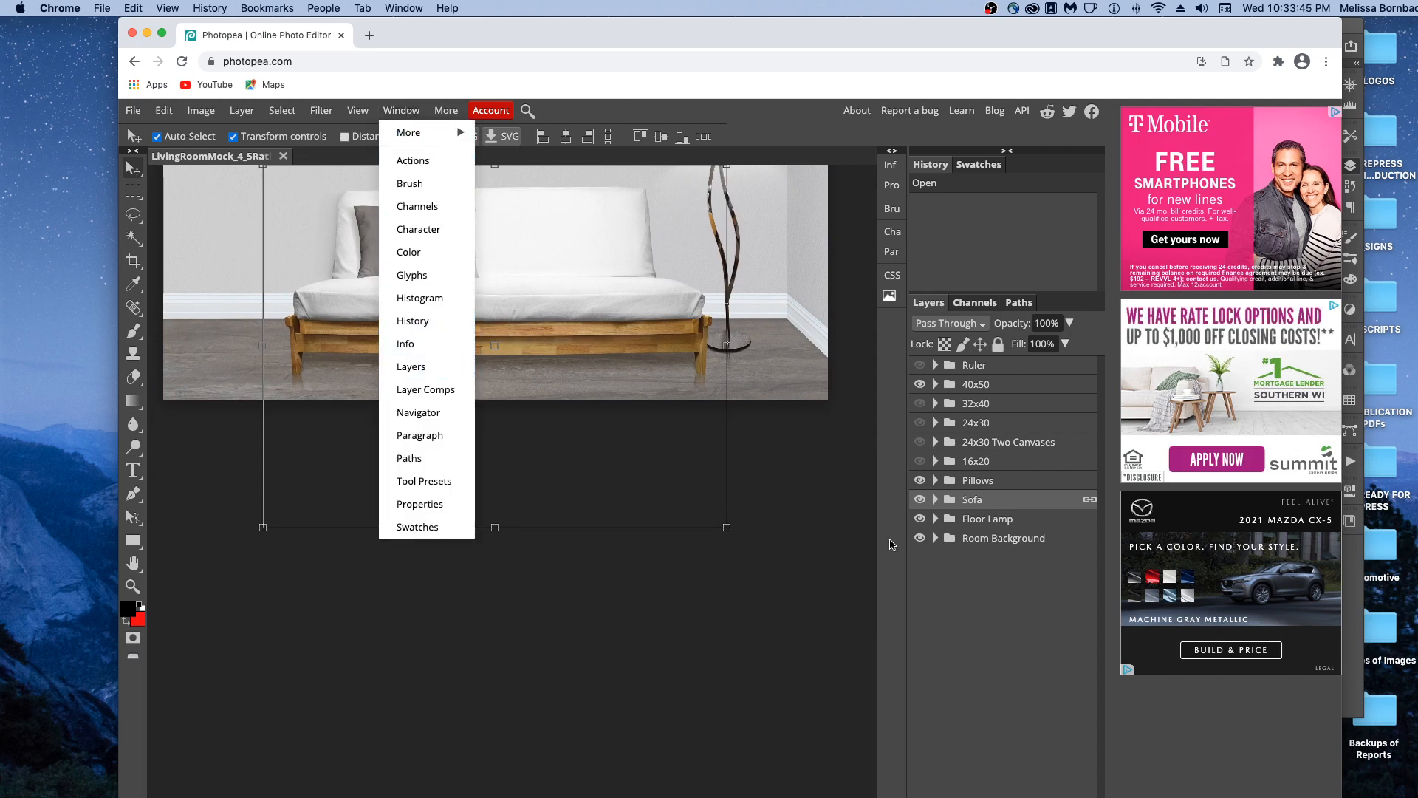
key(ctrl+t)
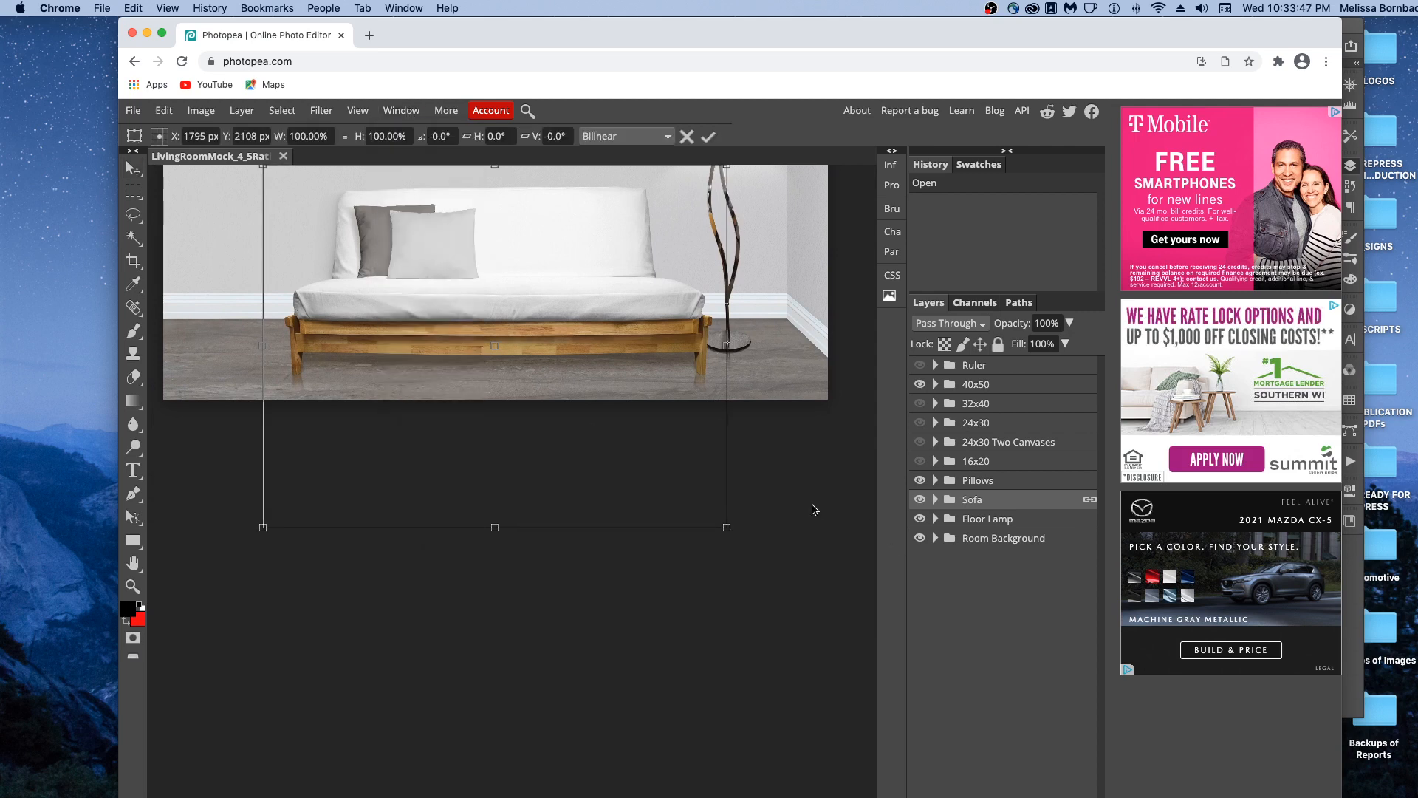
scroll(812, 507, up, 1)
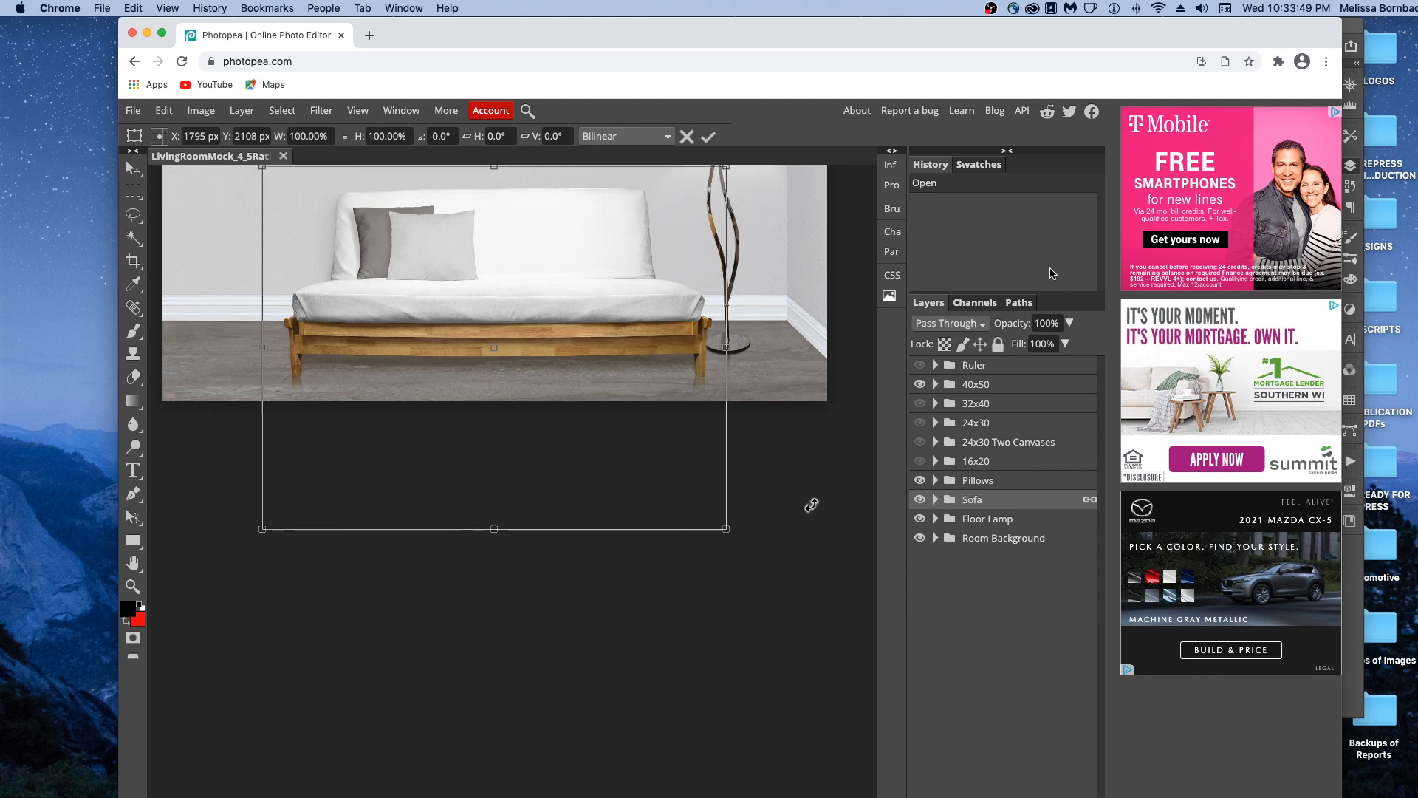
scroll(812, 505, up, 7)
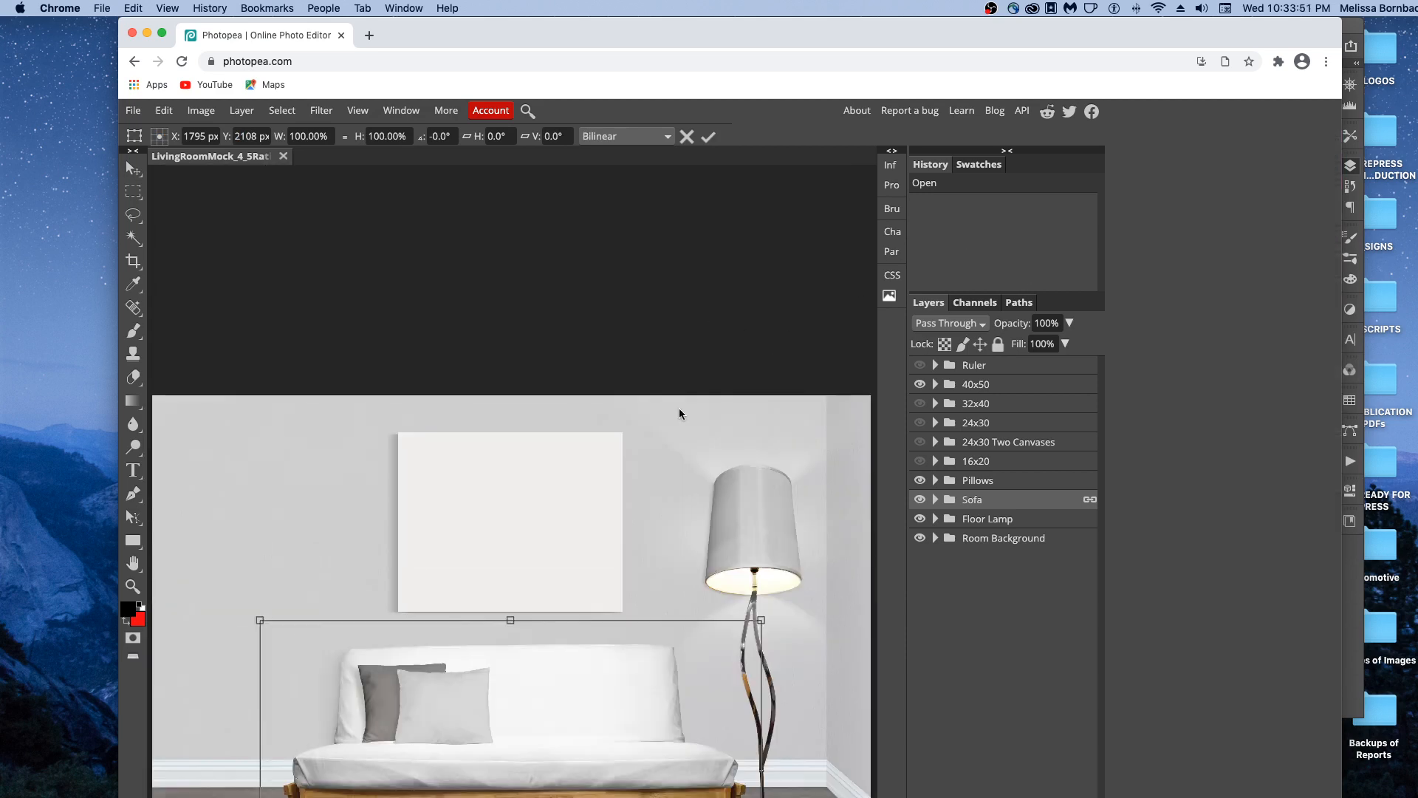
scroll(630, 431, down, 1)
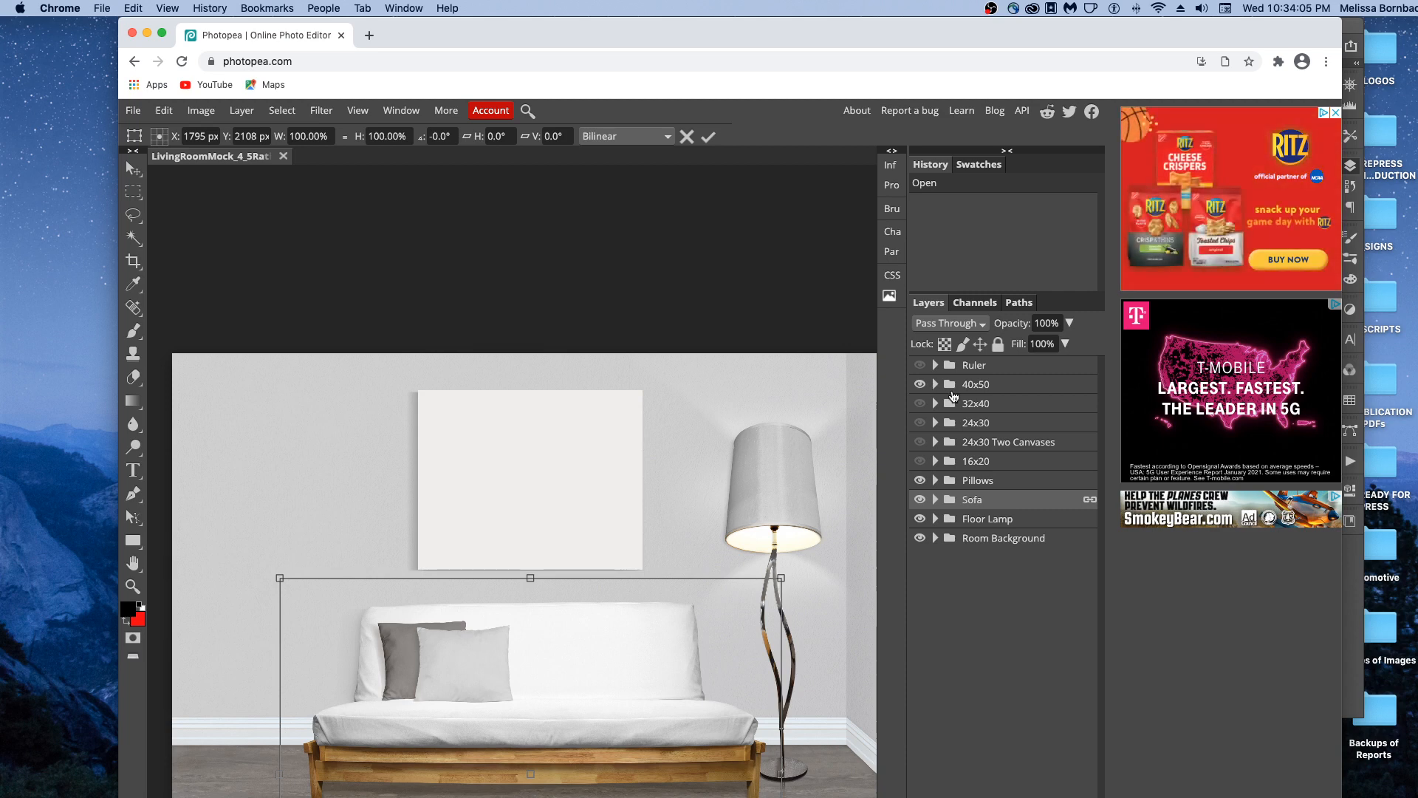
key(Return)
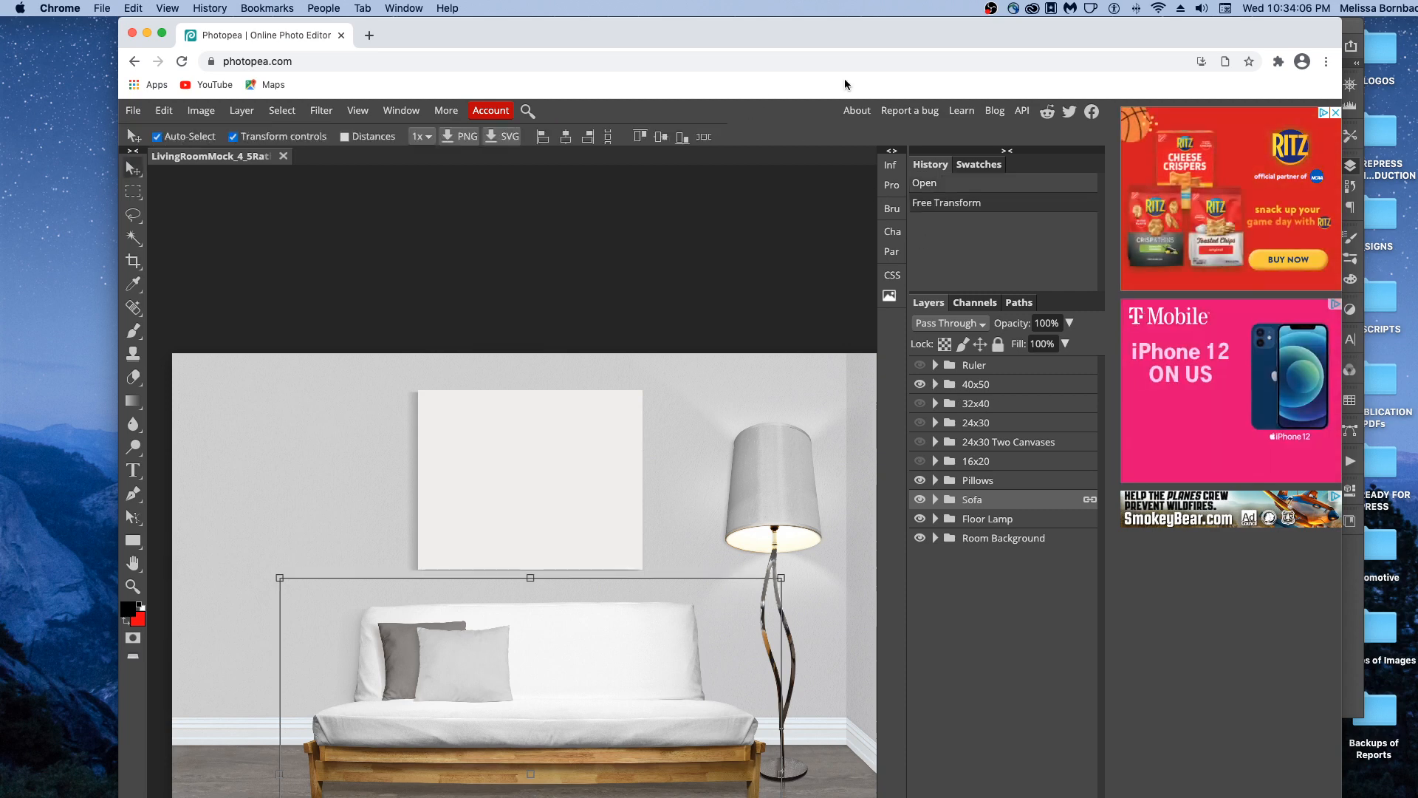
Open the Design - Canvas smart object inside the 40x50 layer group for editing.
click(936, 384)
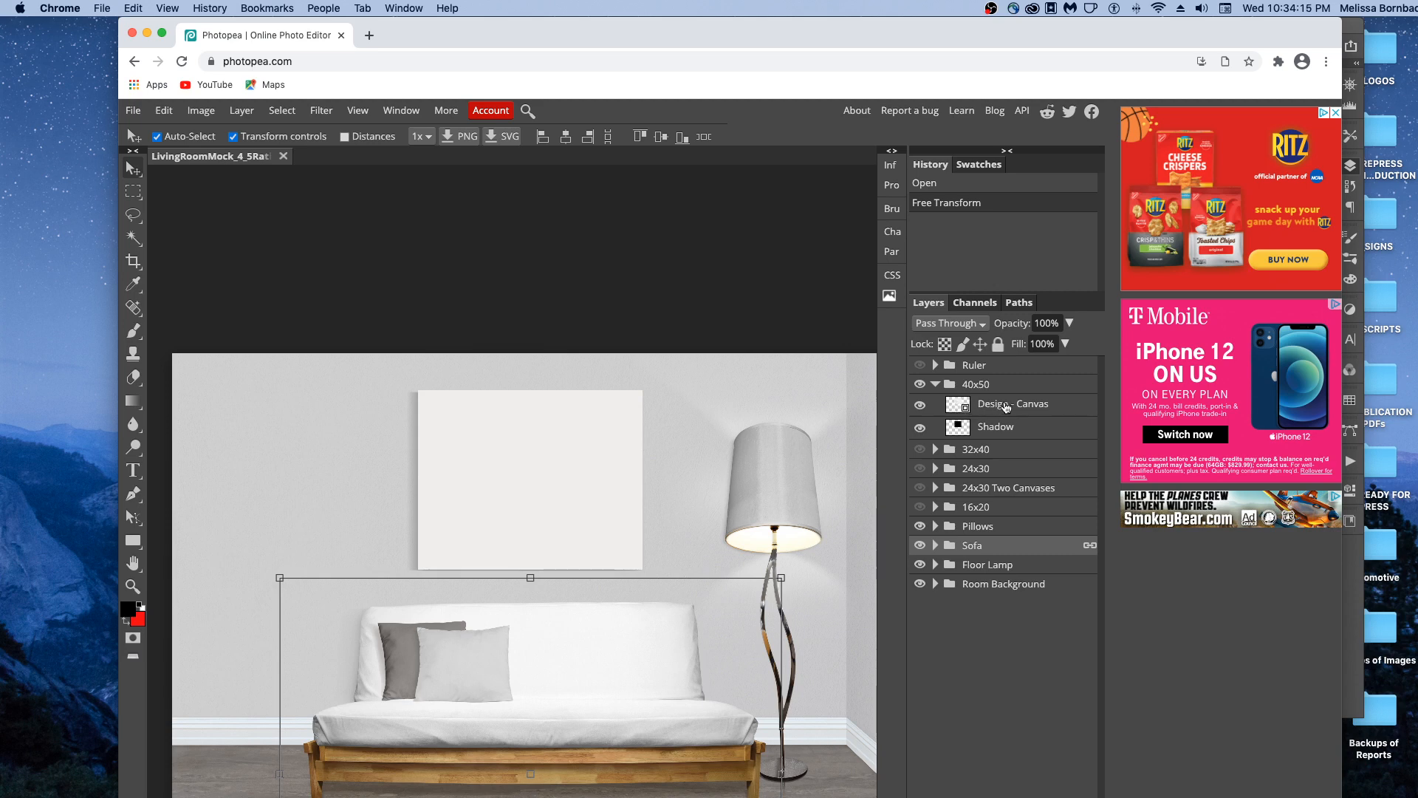
double_click(960, 406)
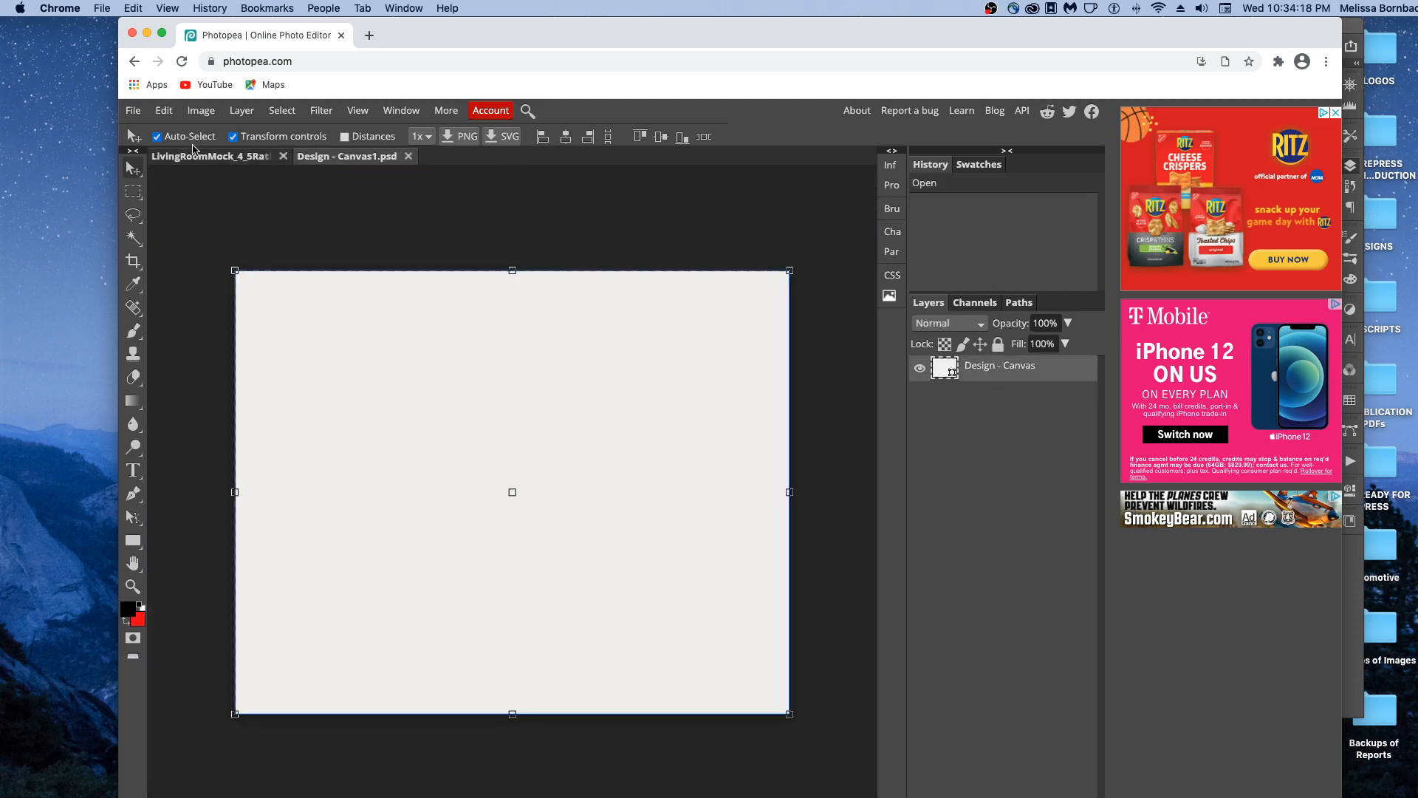
Open the artwork file BluePaintSplatter.jpg from the 1_Art folder.
click(136, 111)
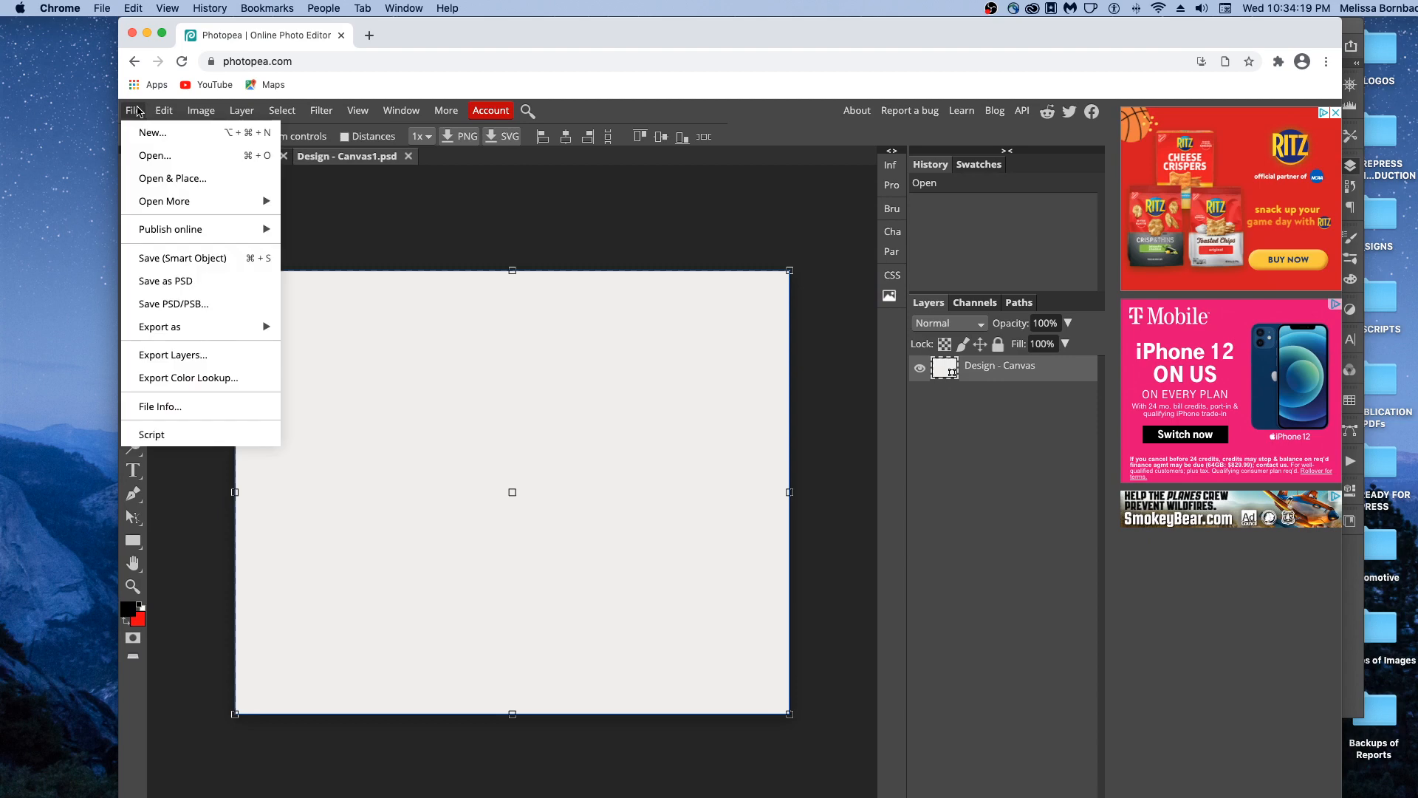
click(155, 156)
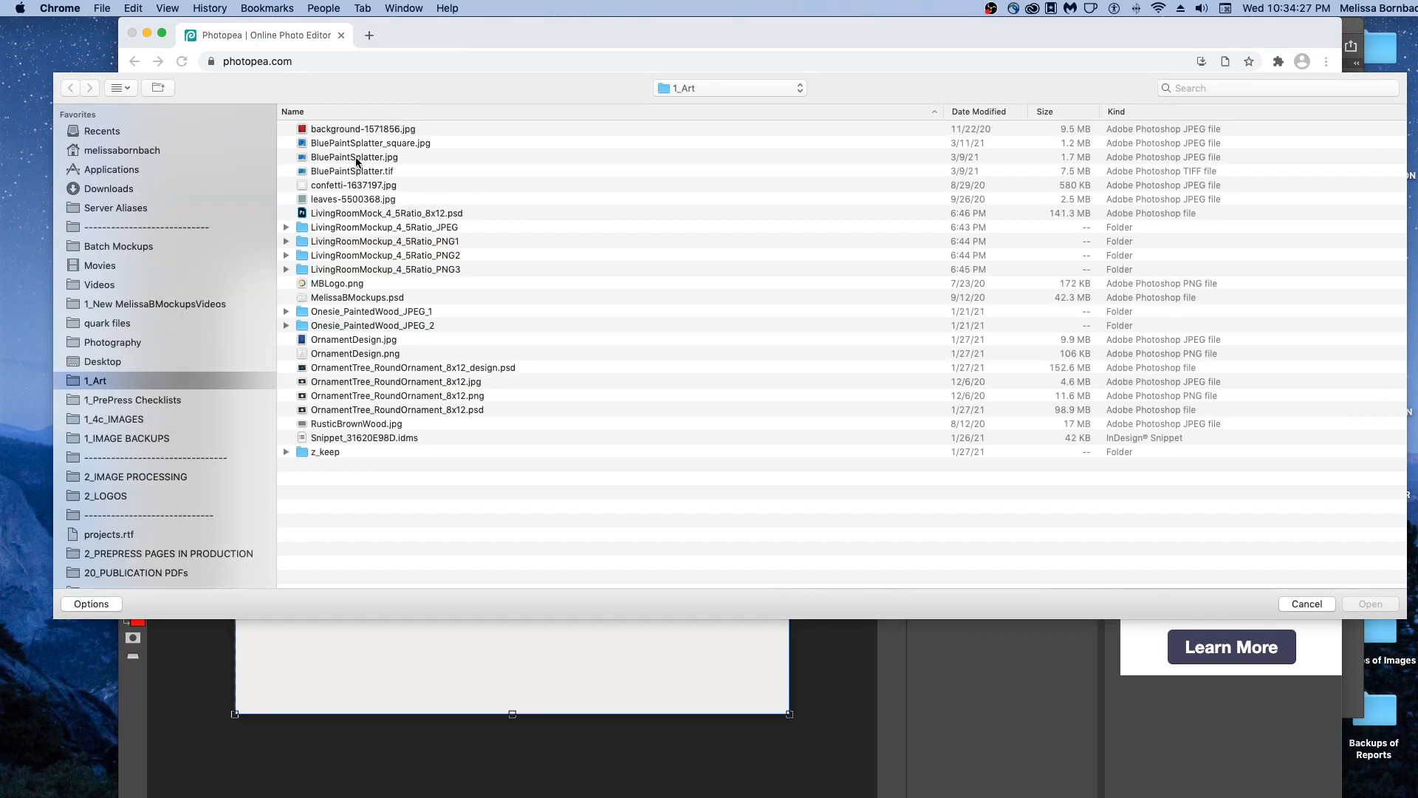
double_click(459, 158)
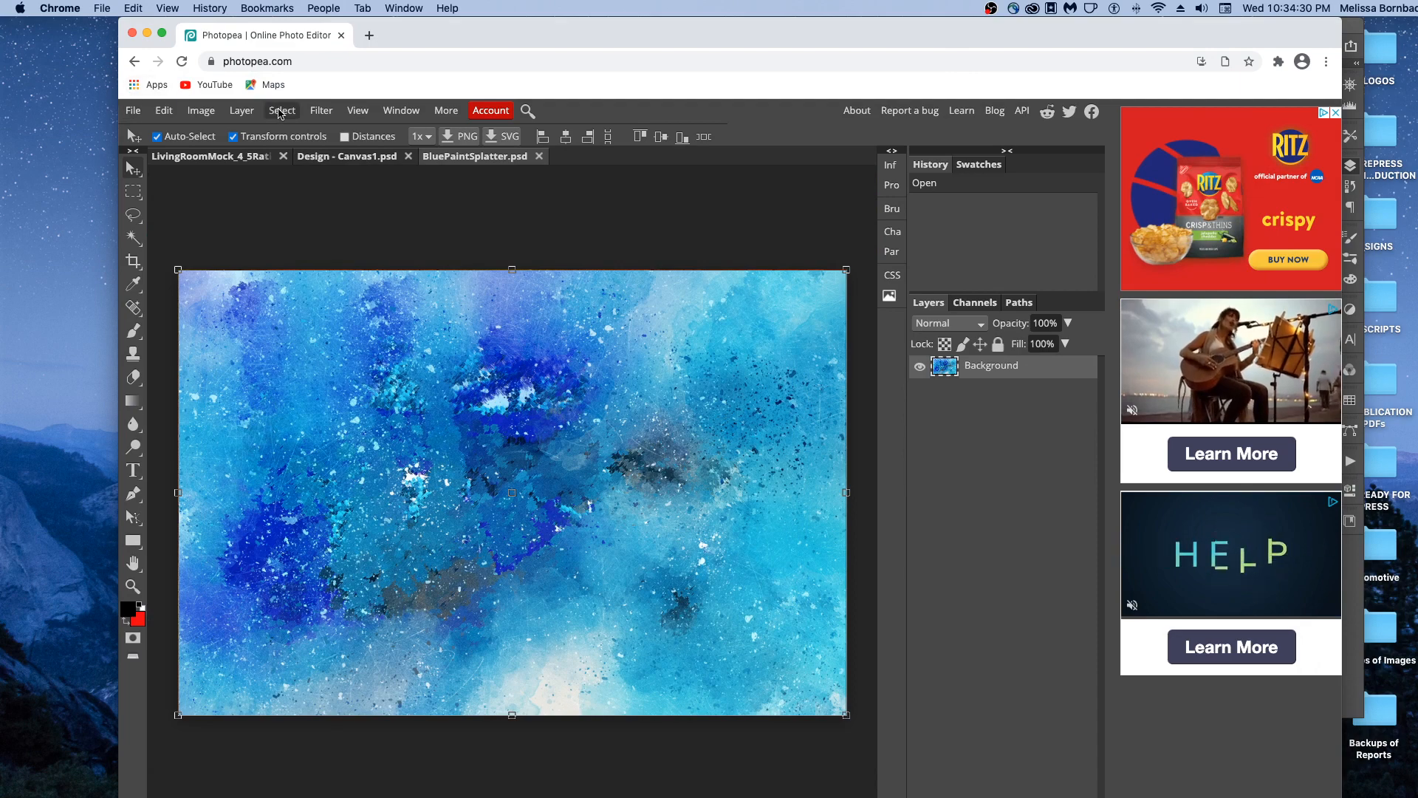
Copy the entire BluePaintSplatter image and paste it into the Design - Canvas1.psd document.
click(279, 112)
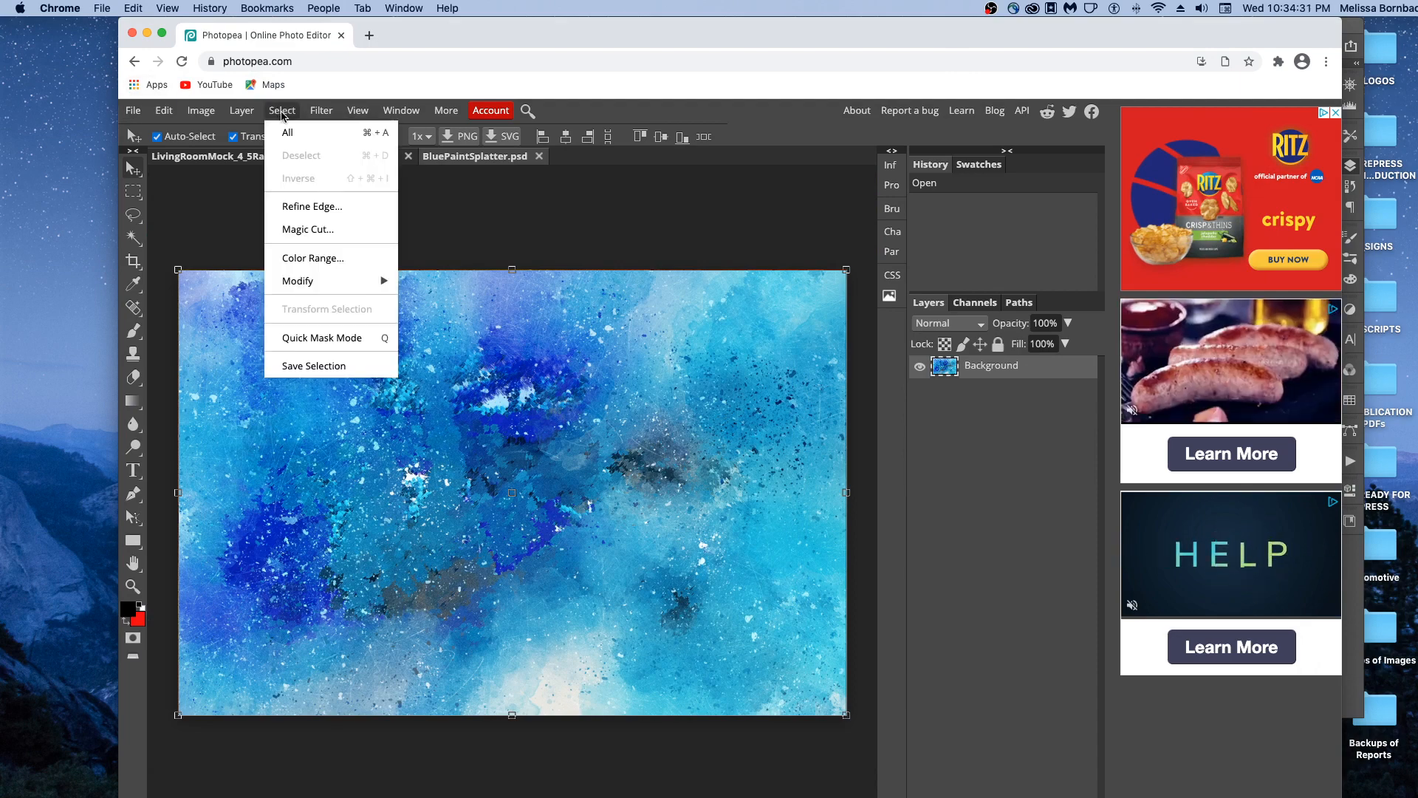
click(286, 135)
click(164, 112)
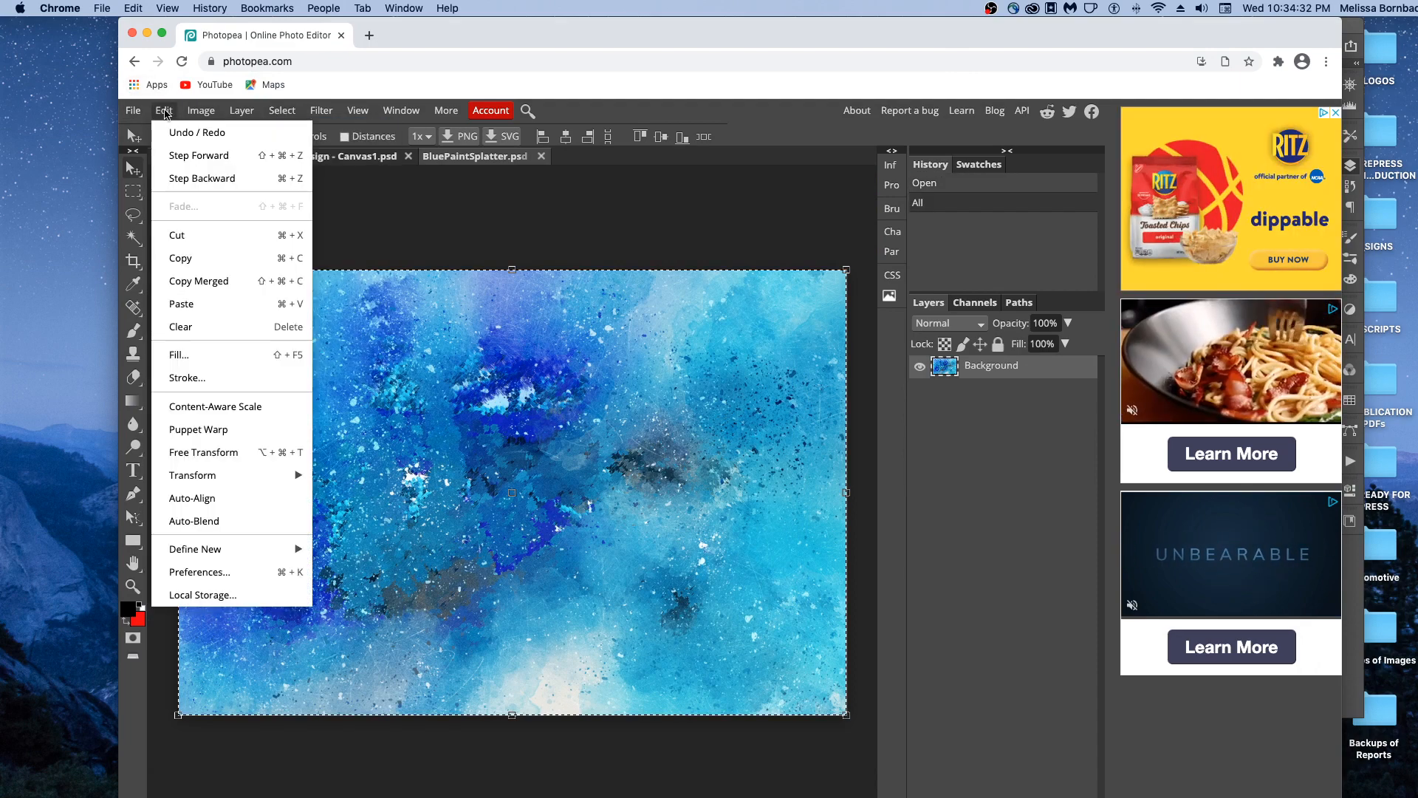
click(192, 258)
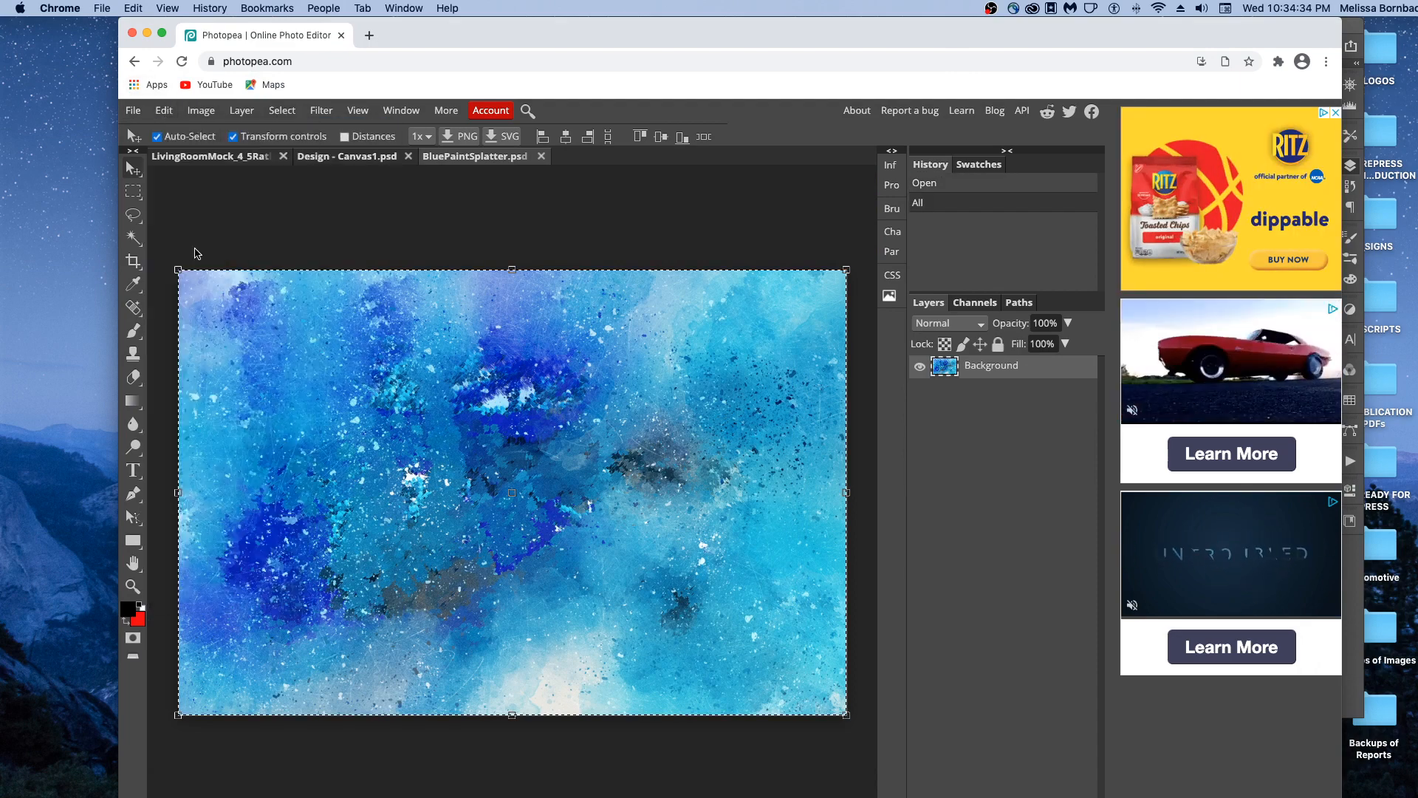
click(355, 158)
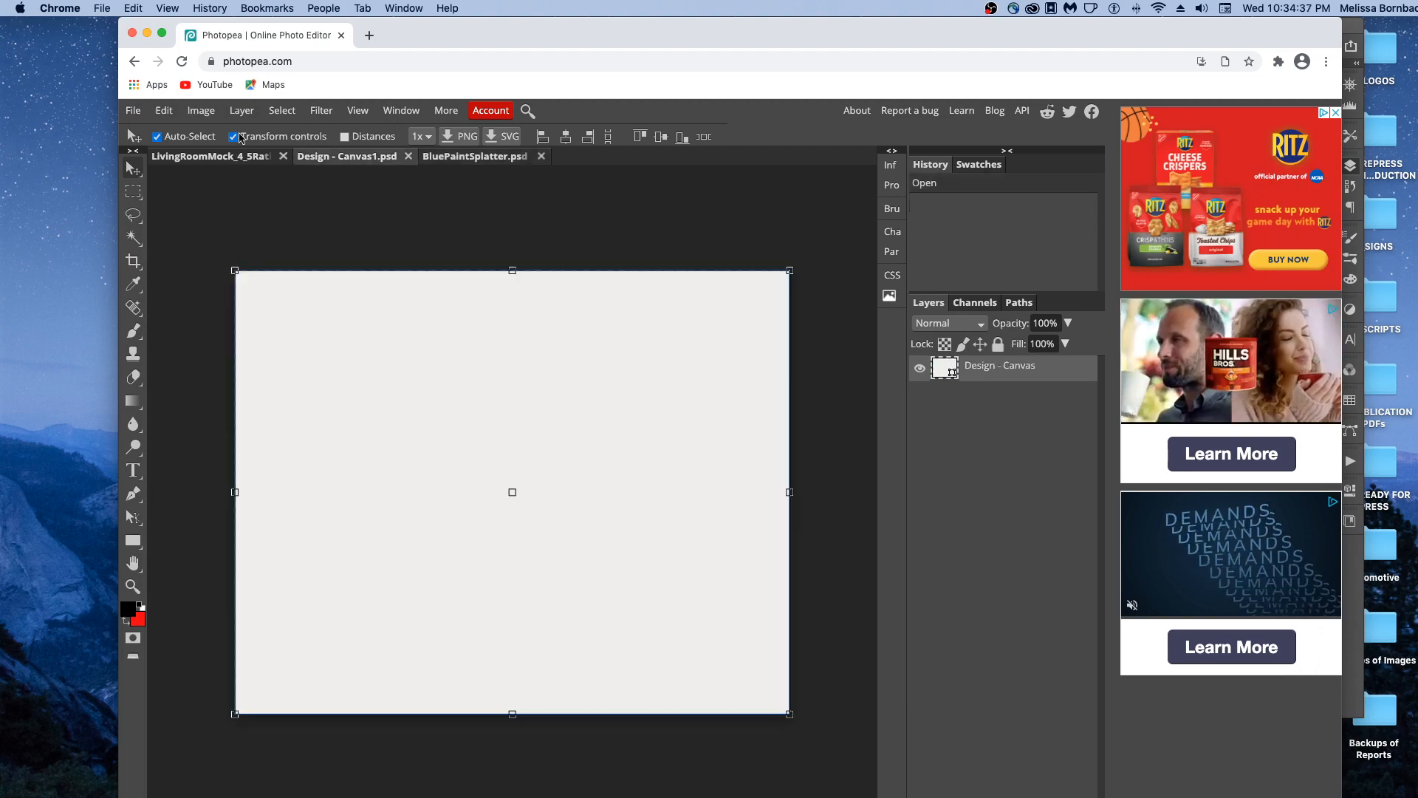
click(164, 110)
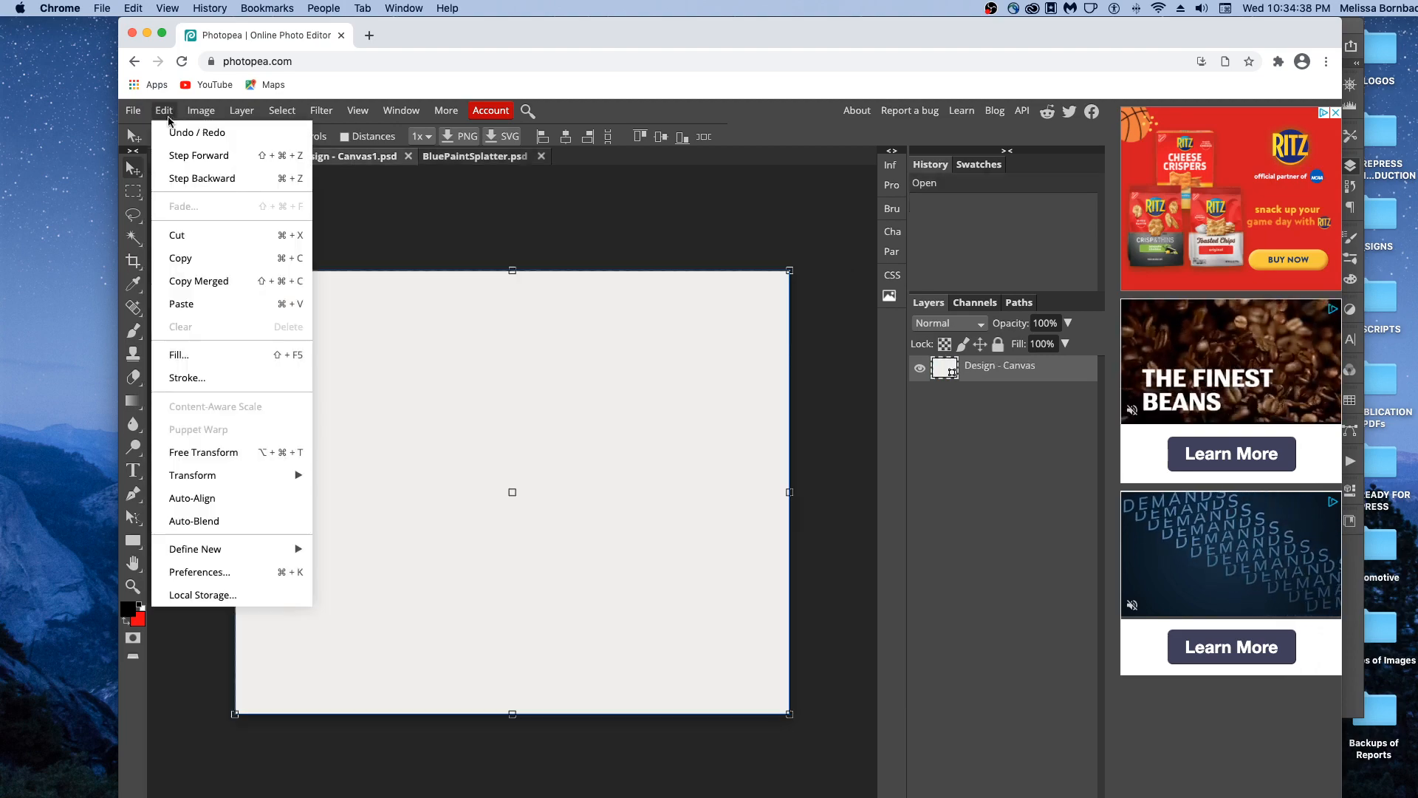
click(198, 304)
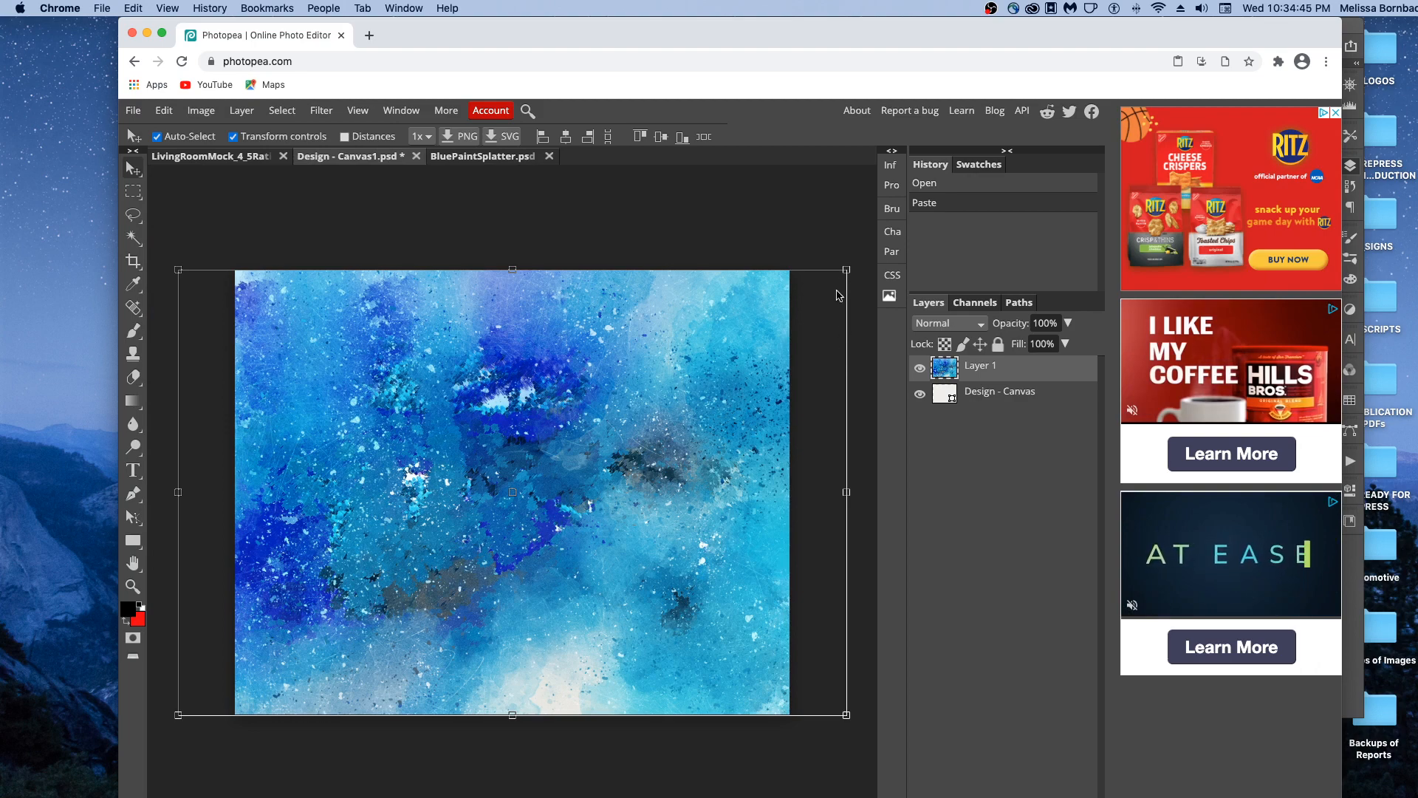
Scale the pasted artwork proportionally to about 101.4% so it covers the canvas, and save the smart object.
drag(847, 273, 855, 262)
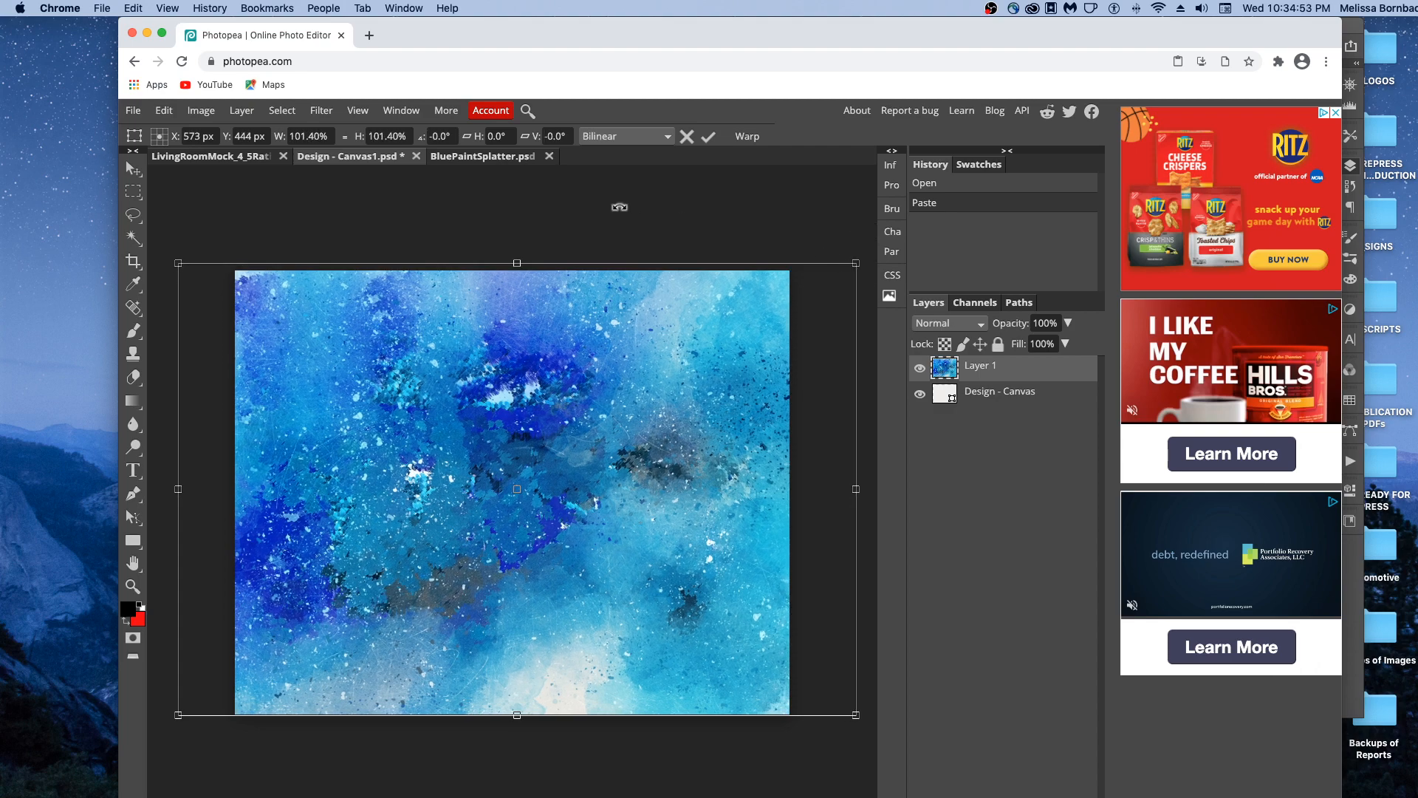
click(134, 113)
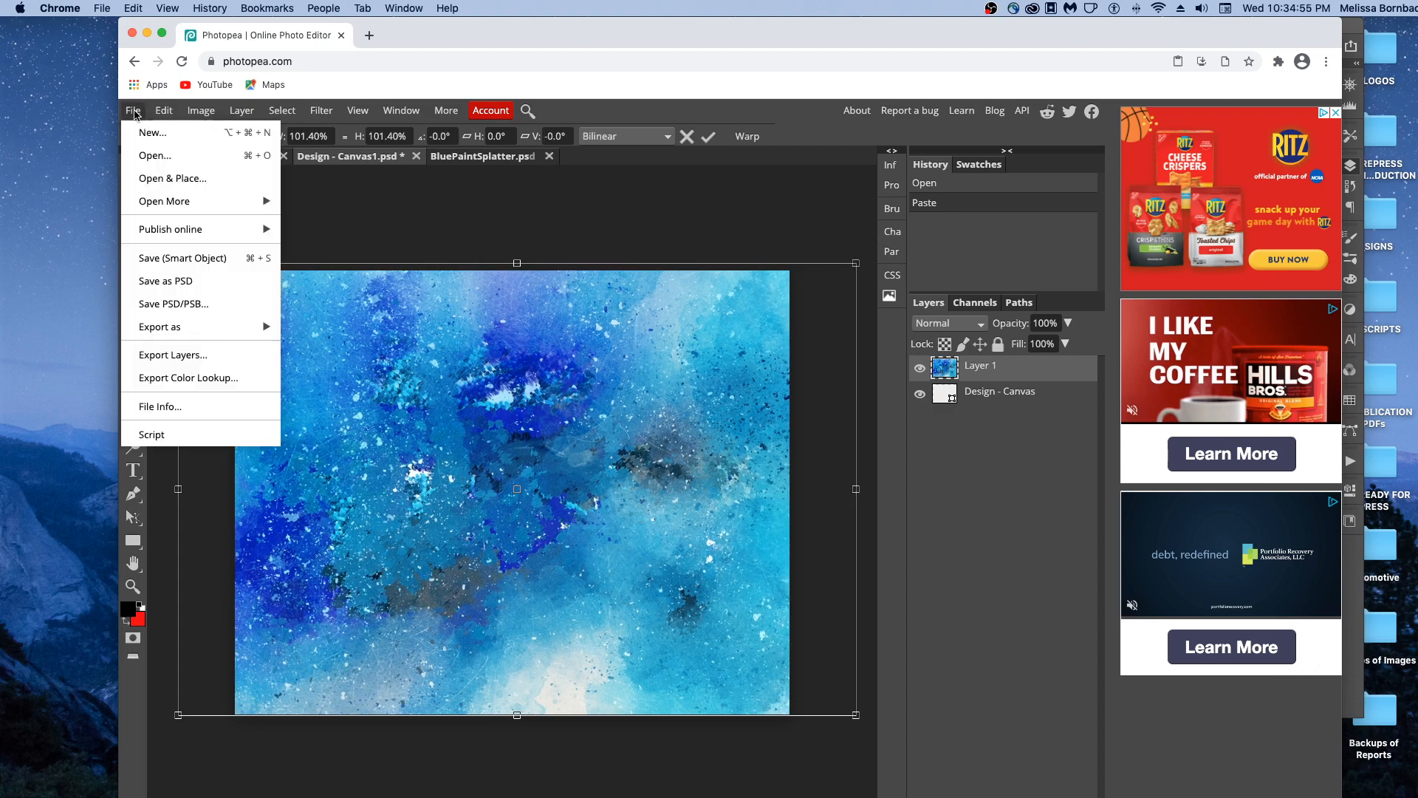
click(182, 259)
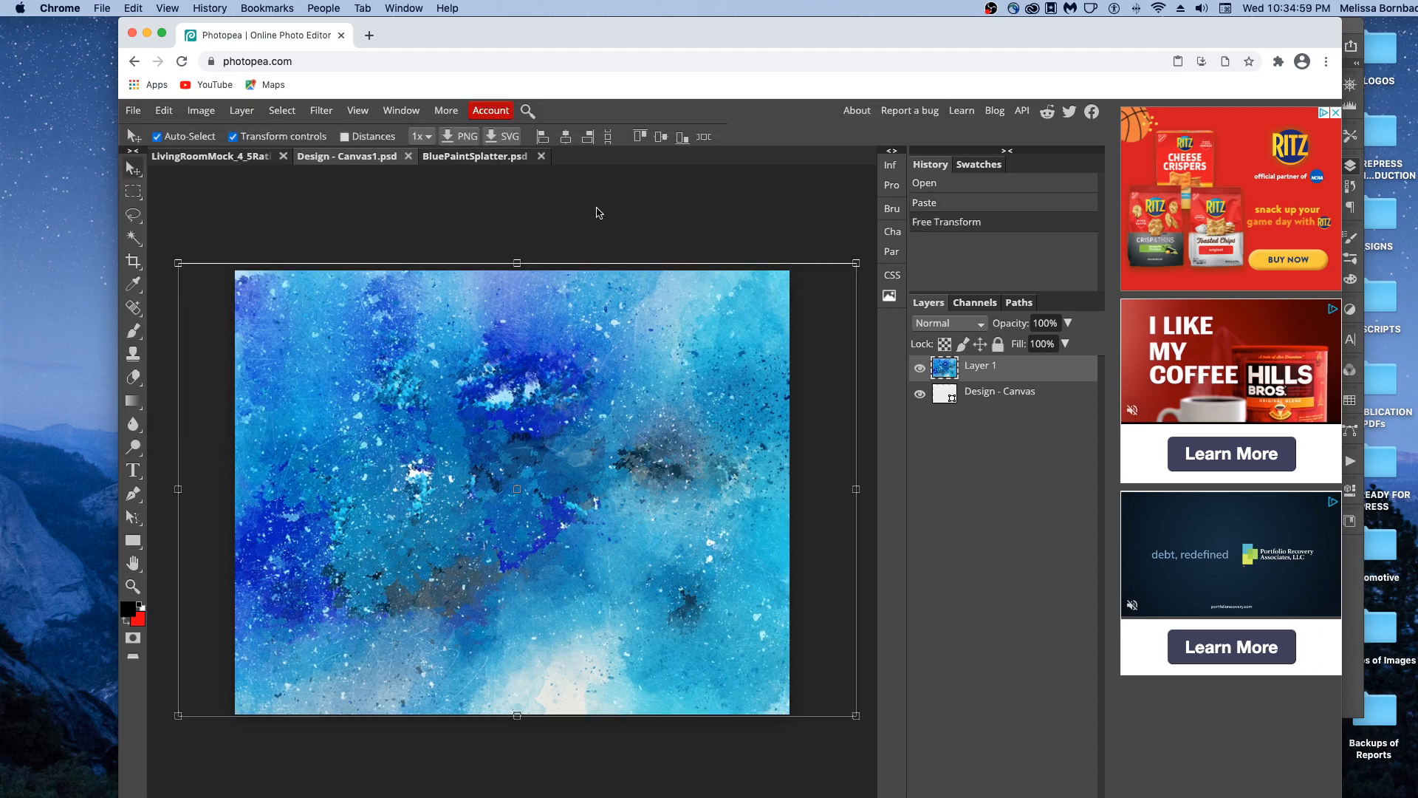
Close the Design - Canvas1 and BluePaintSplatter documents, and collapse the 40x50 group in the living room mockup.
click(409, 156)
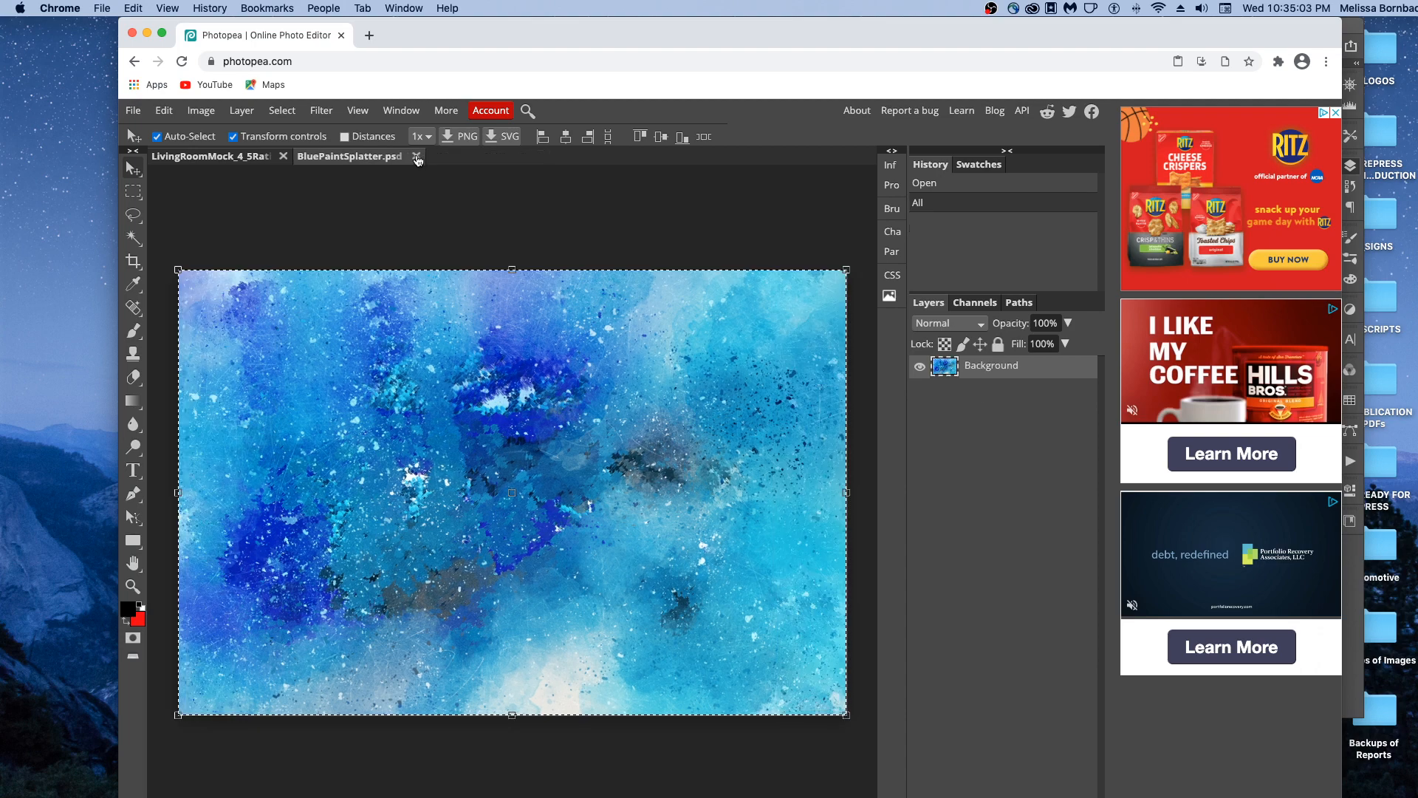
click(416, 157)
click(865, 164)
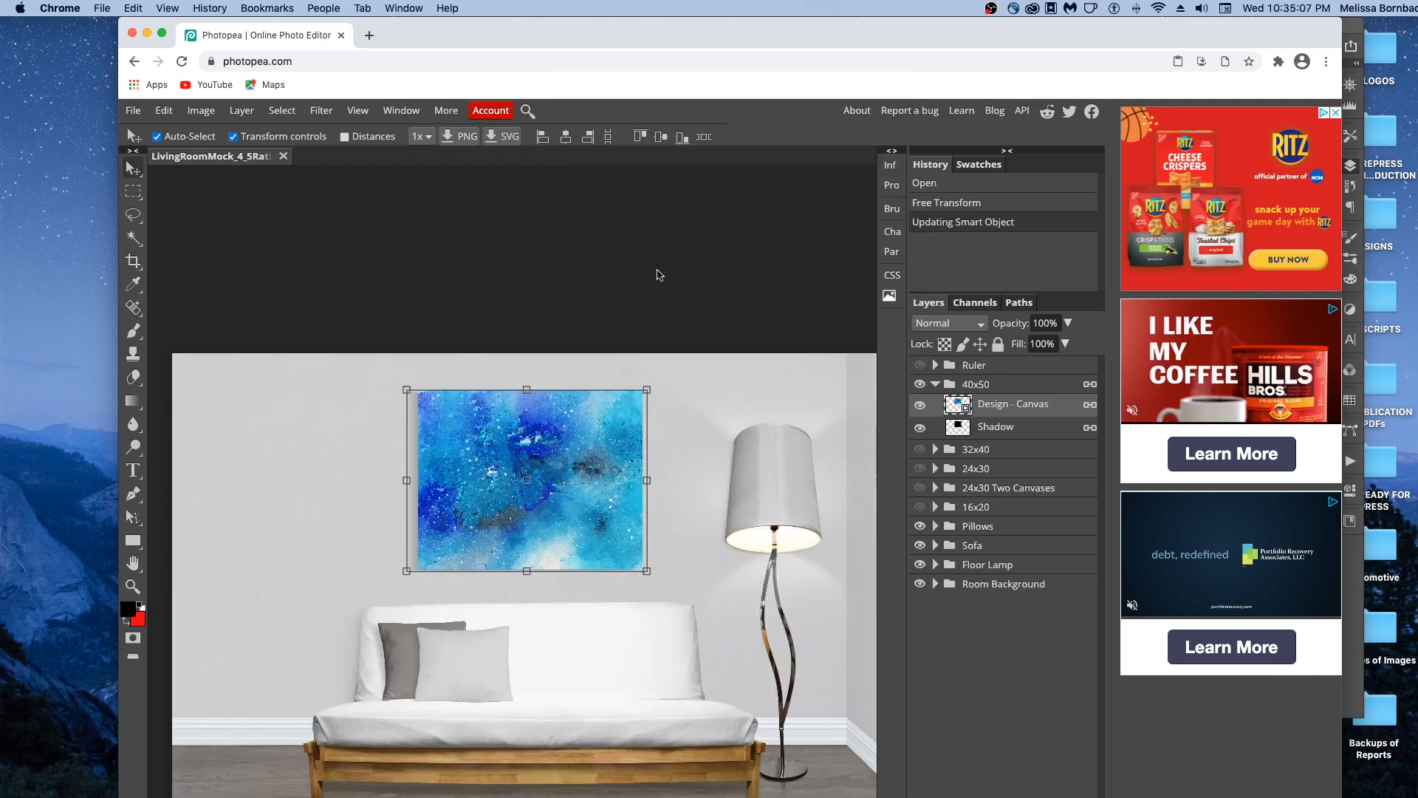
click(598, 305)
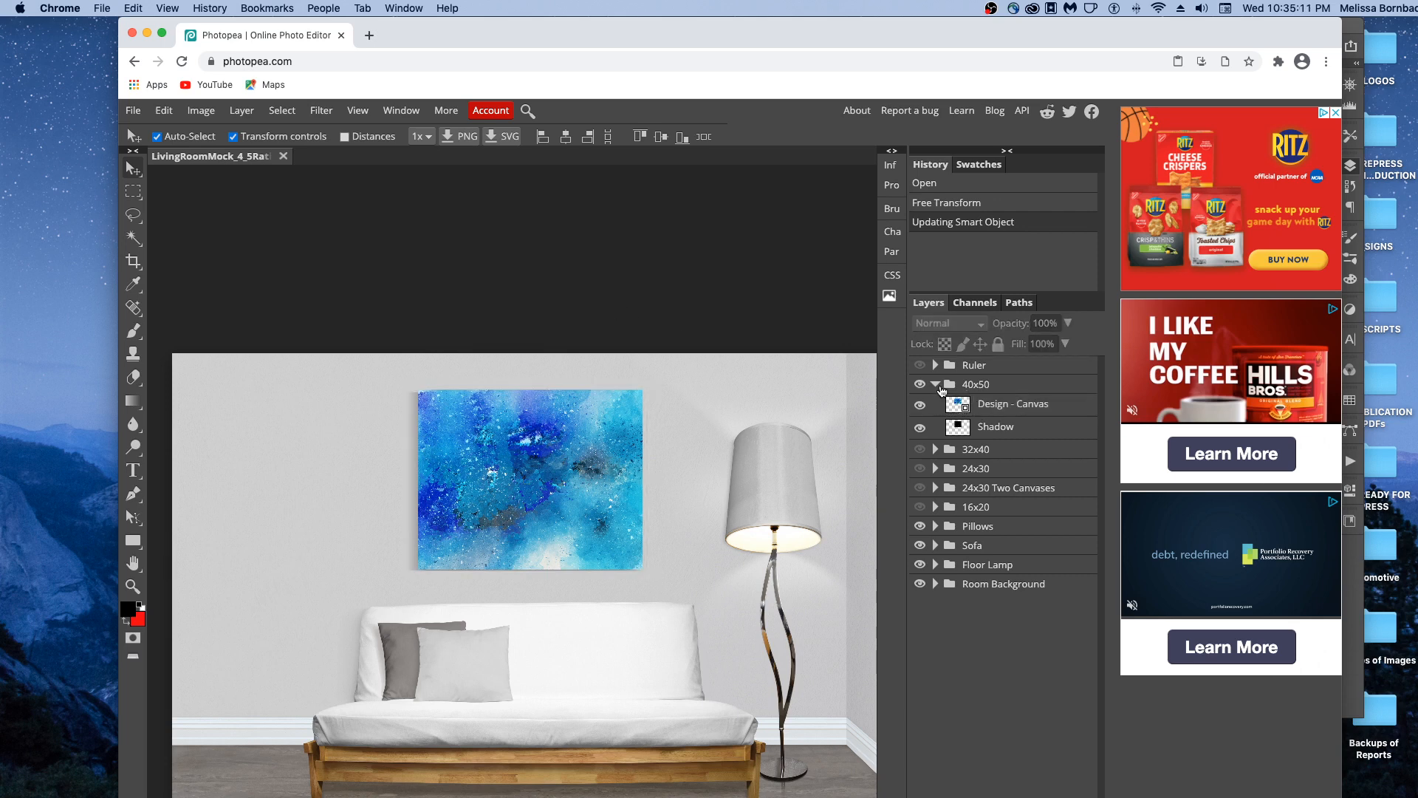
click(936, 384)
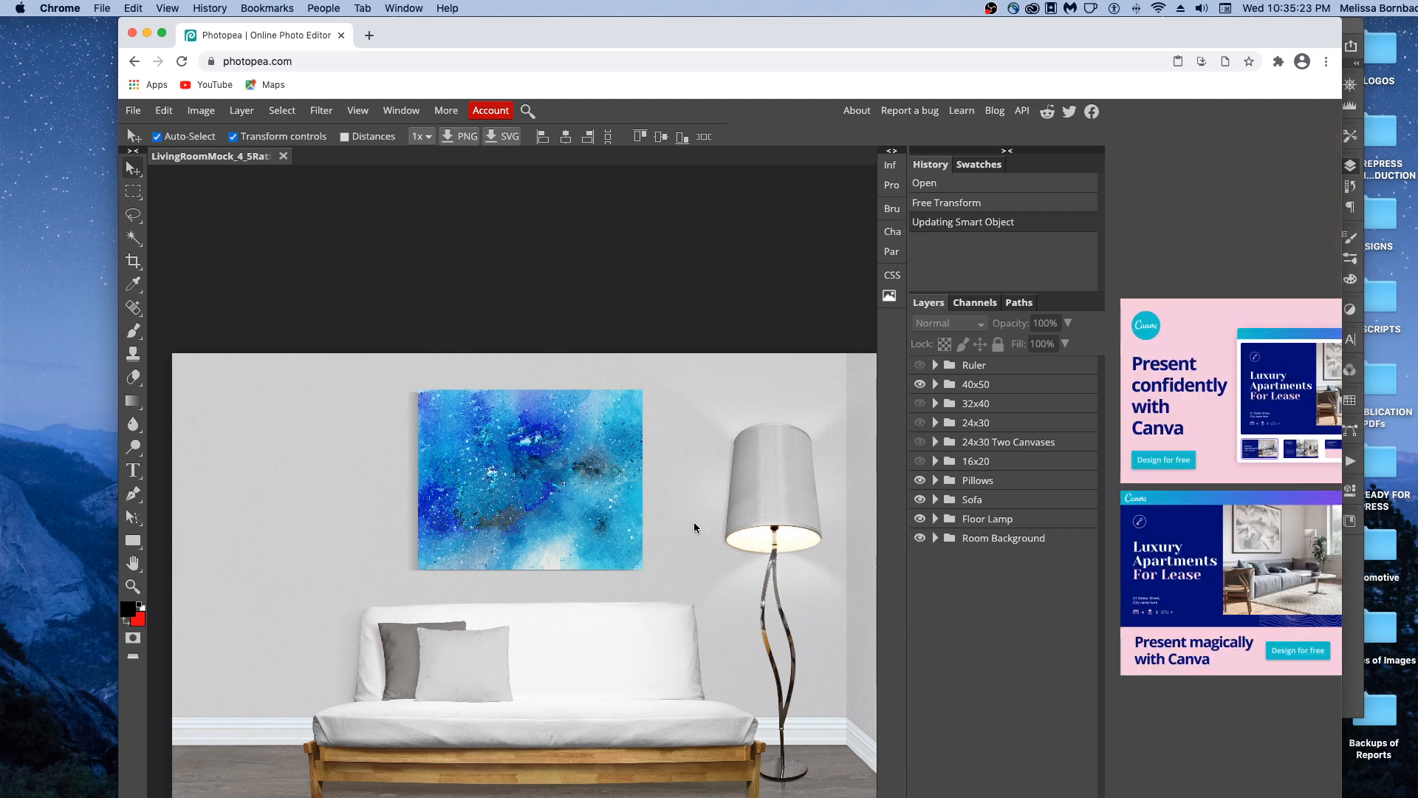
Hide the Floor Lamp group in the mockup and show it again.
click(921, 520)
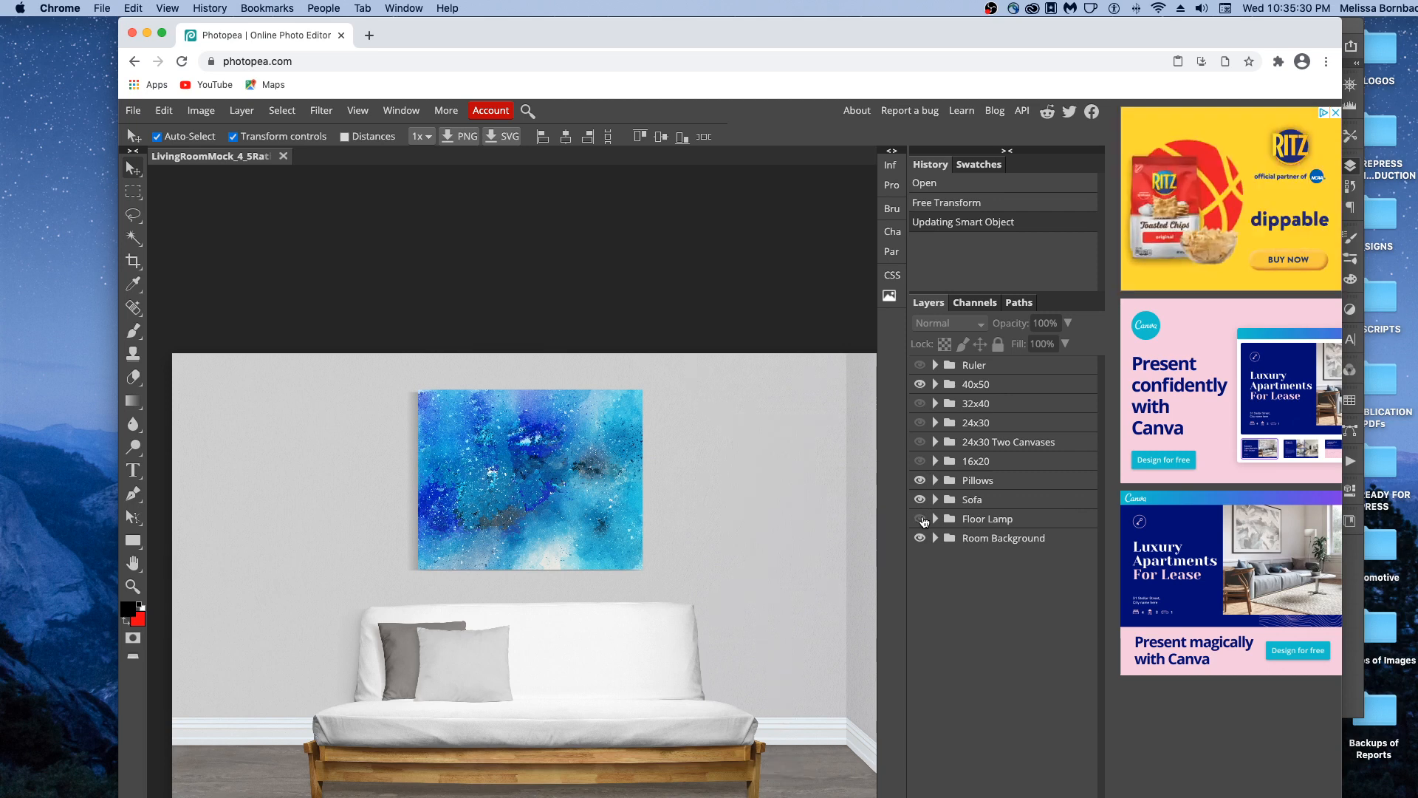
click(920, 520)
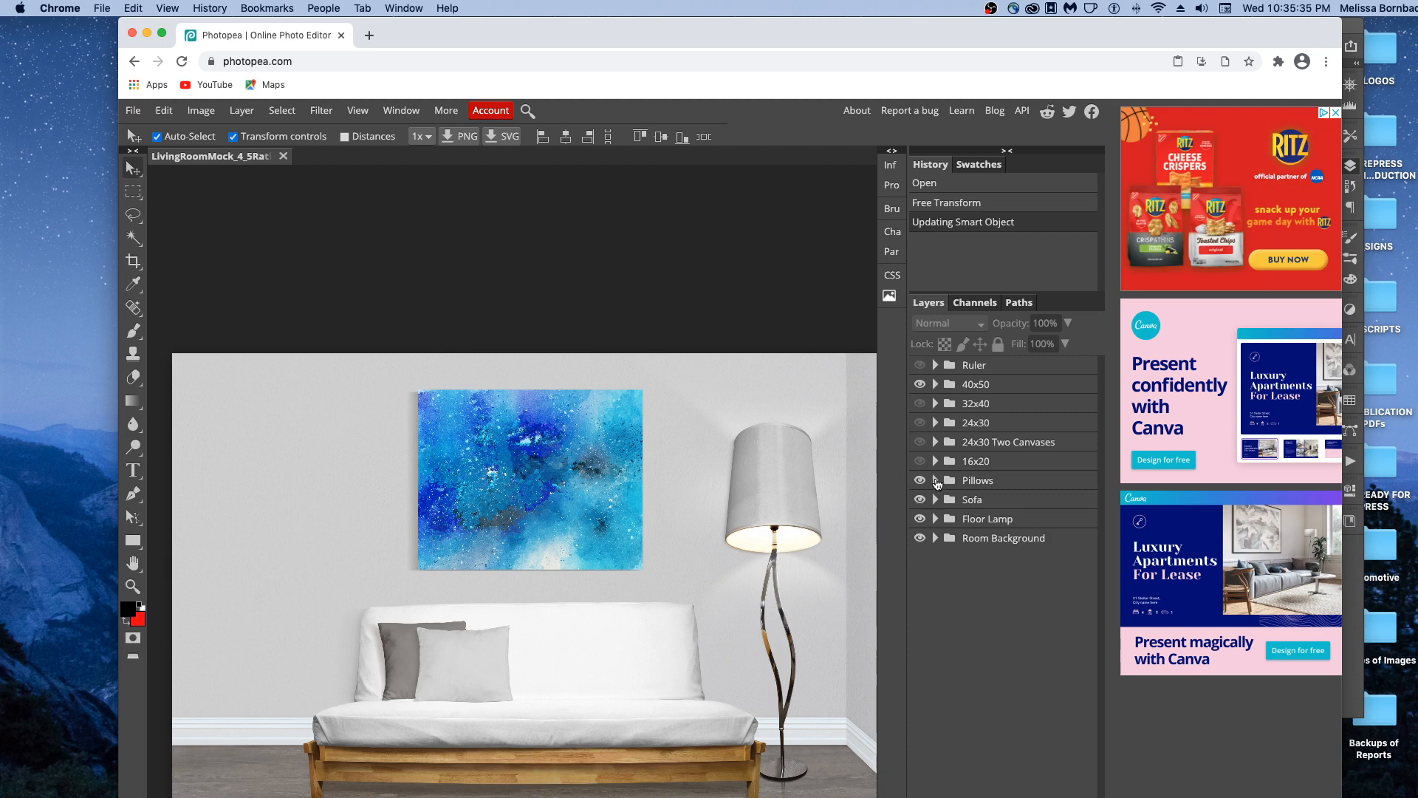
Open the Design - Pillow smart object of the Pillow - Right group and paste the copied blue artwork into it.
click(935, 481)
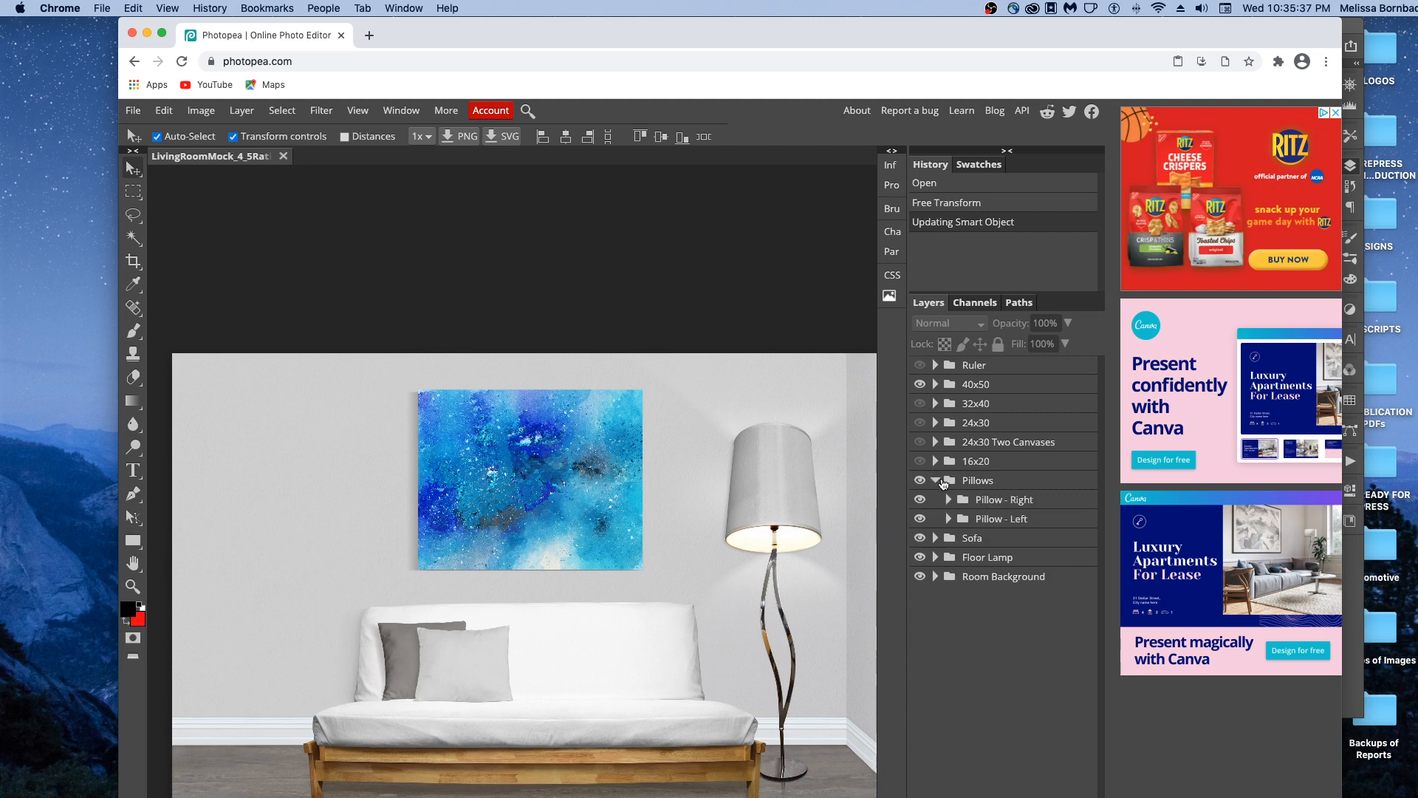
click(948, 500)
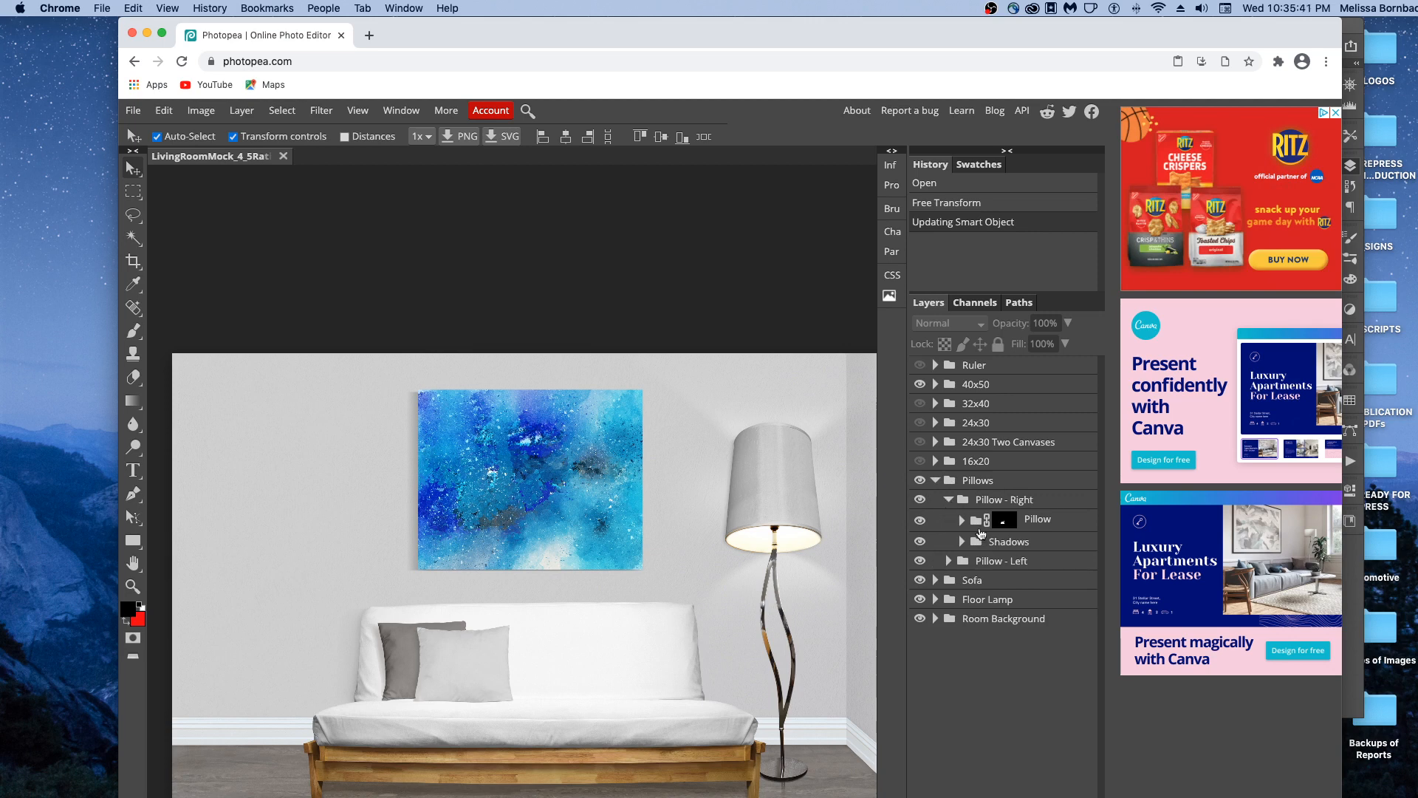
click(961, 520)
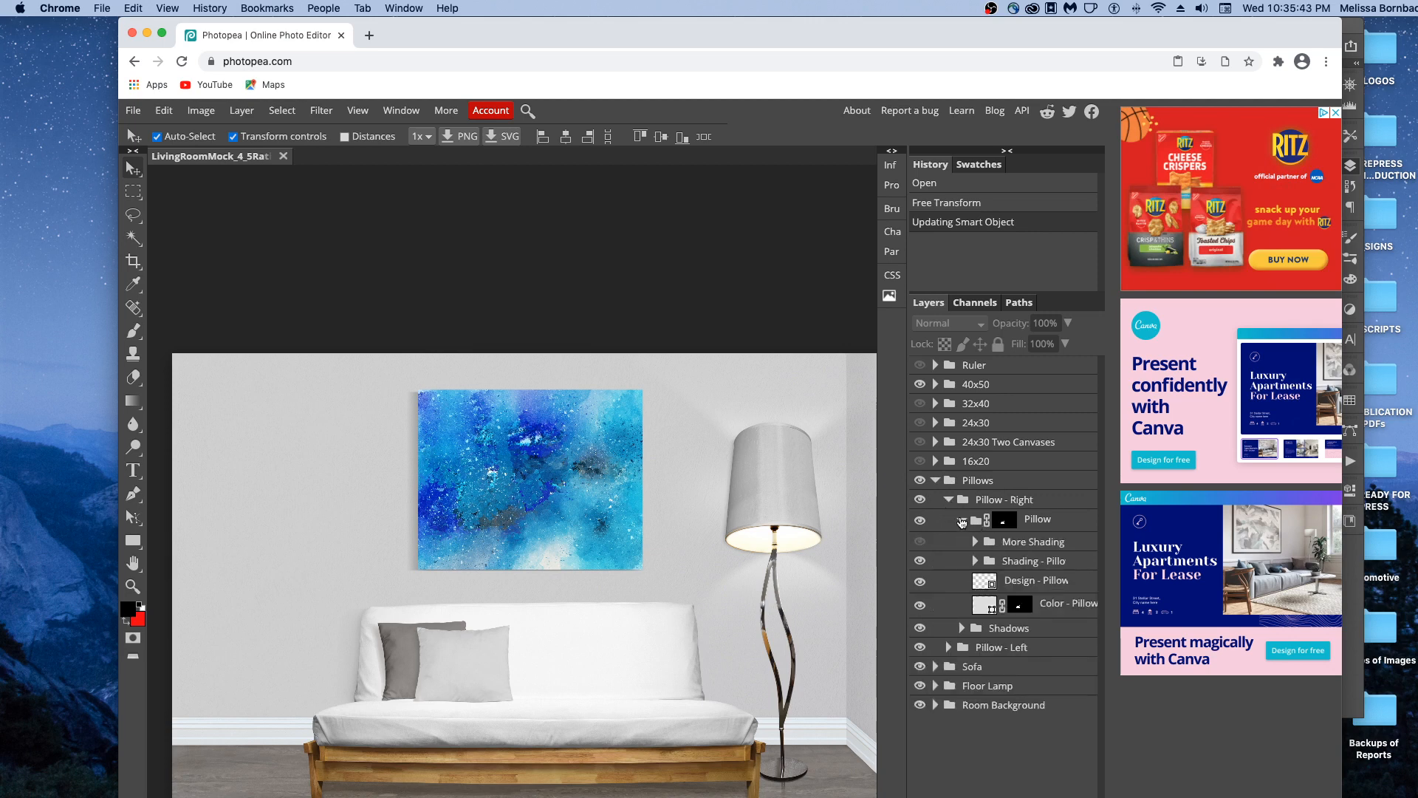
double_click(987, 583)
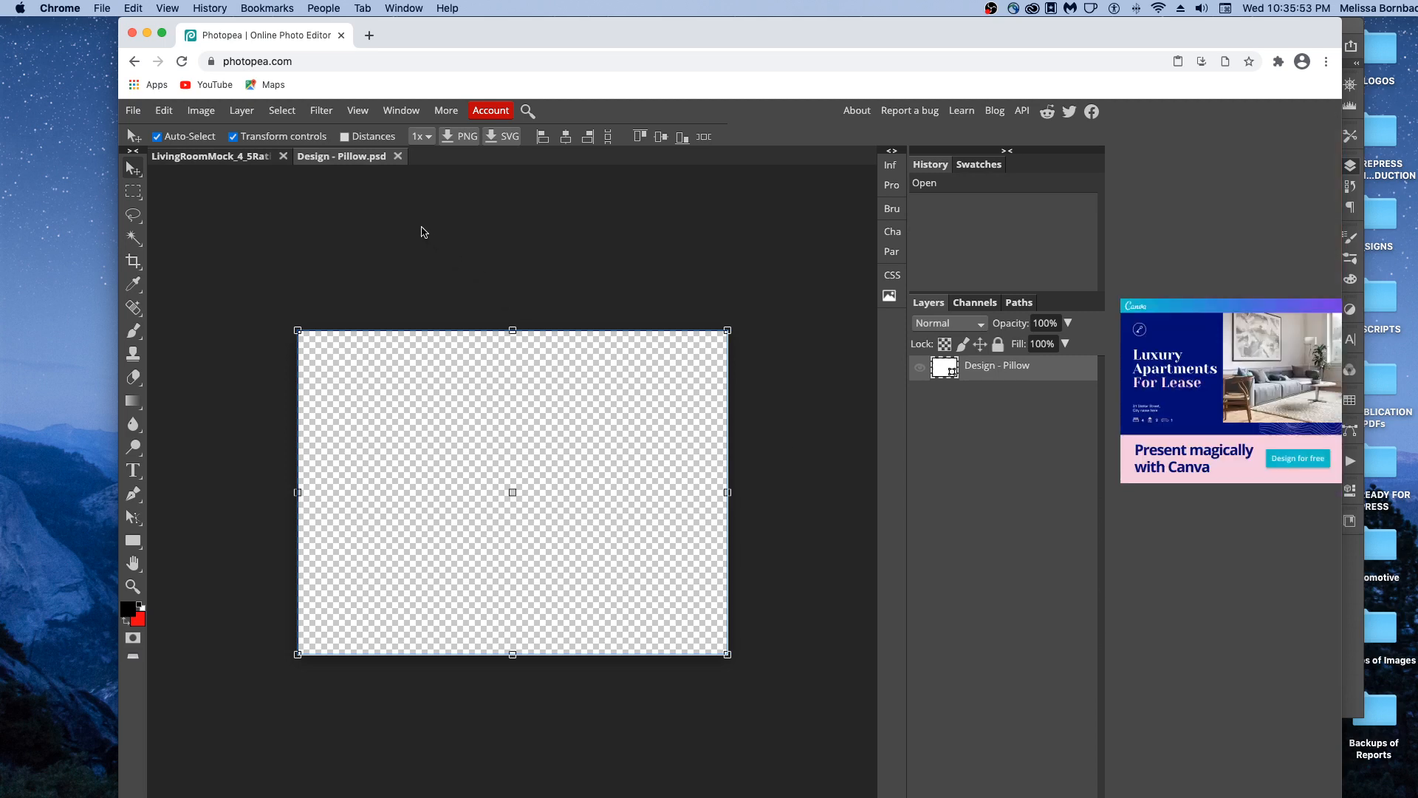
click(166, 111)
click(203, 311)
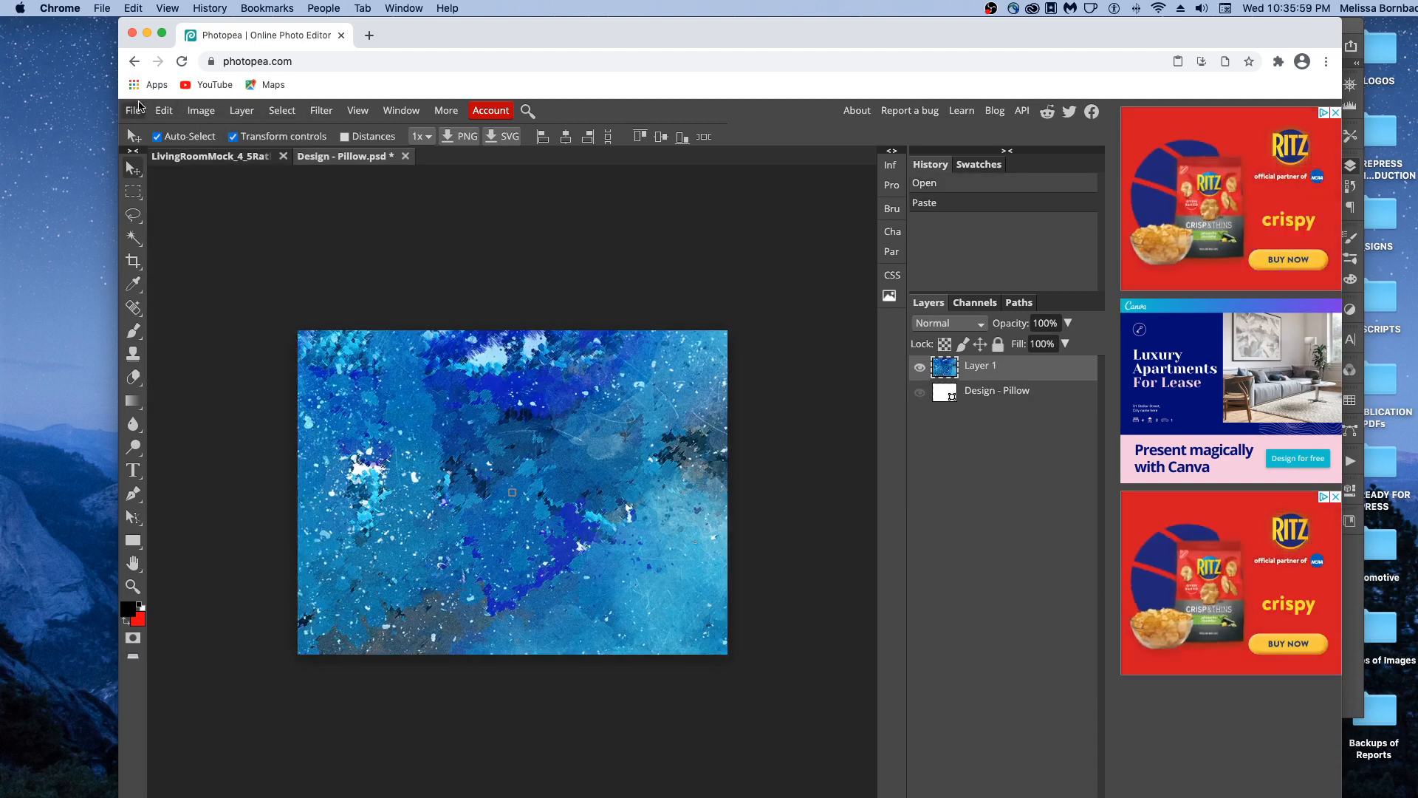
Save and close the Design - Pillow smart object, and collapse the Pillow - Right group in the mockup.
click(134, 111)
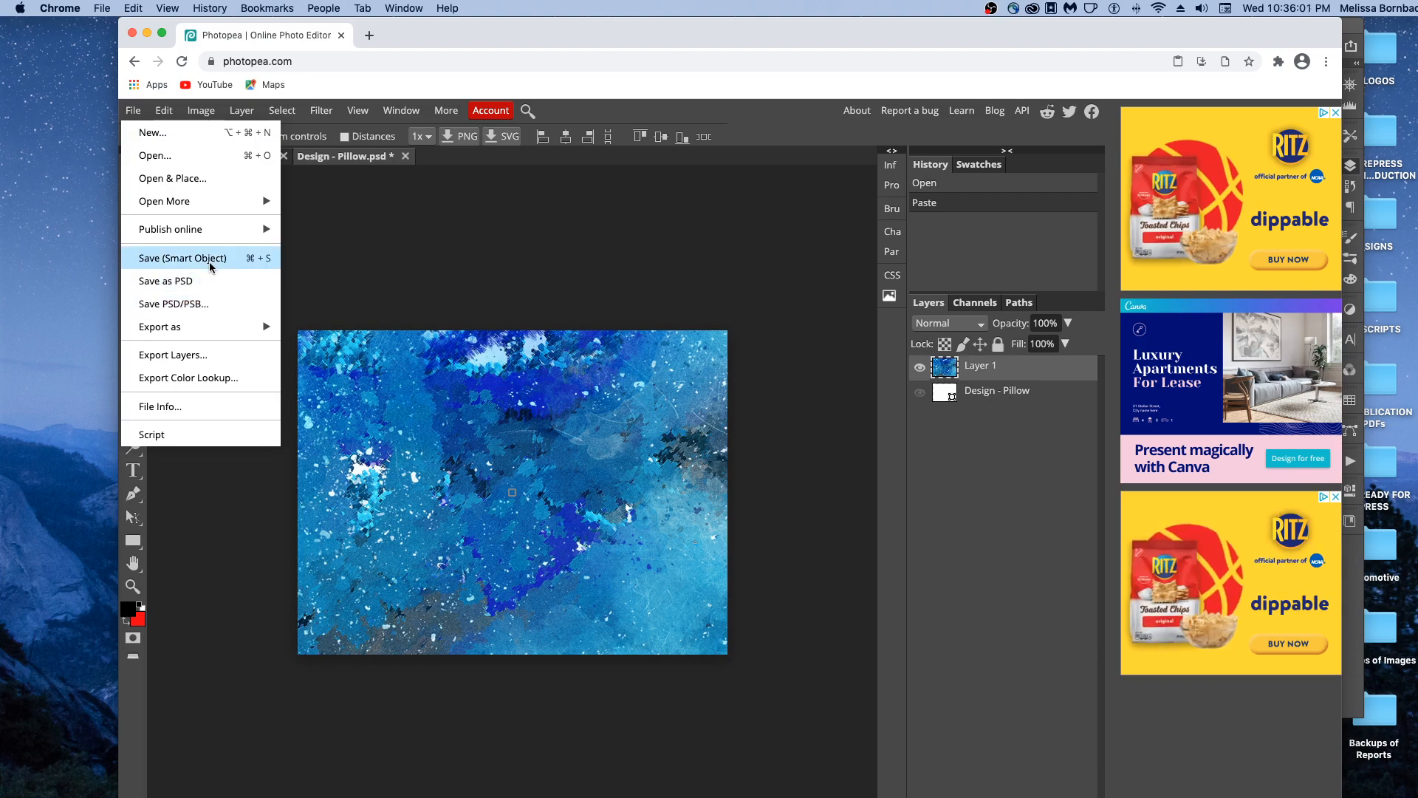
key(super+s)
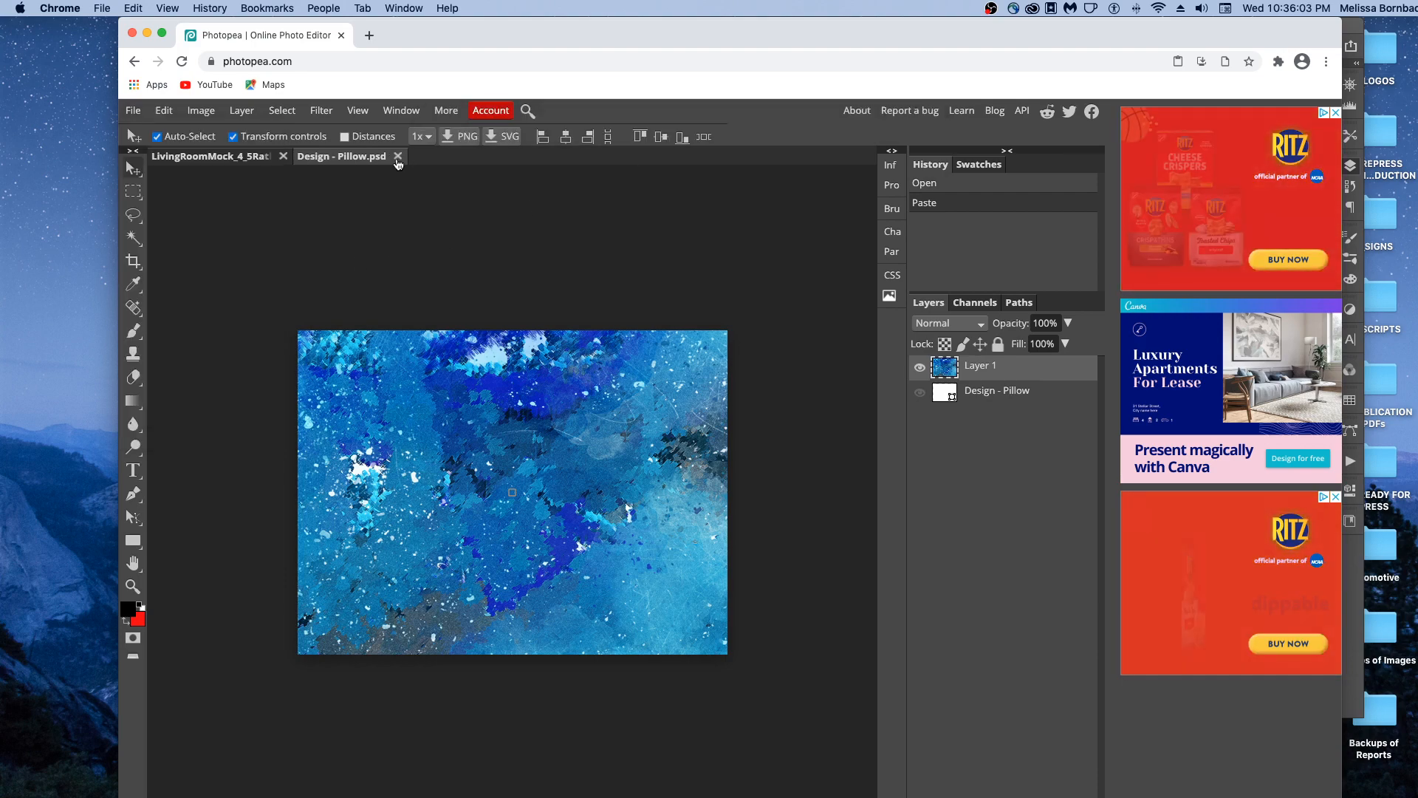
click(398, 156)
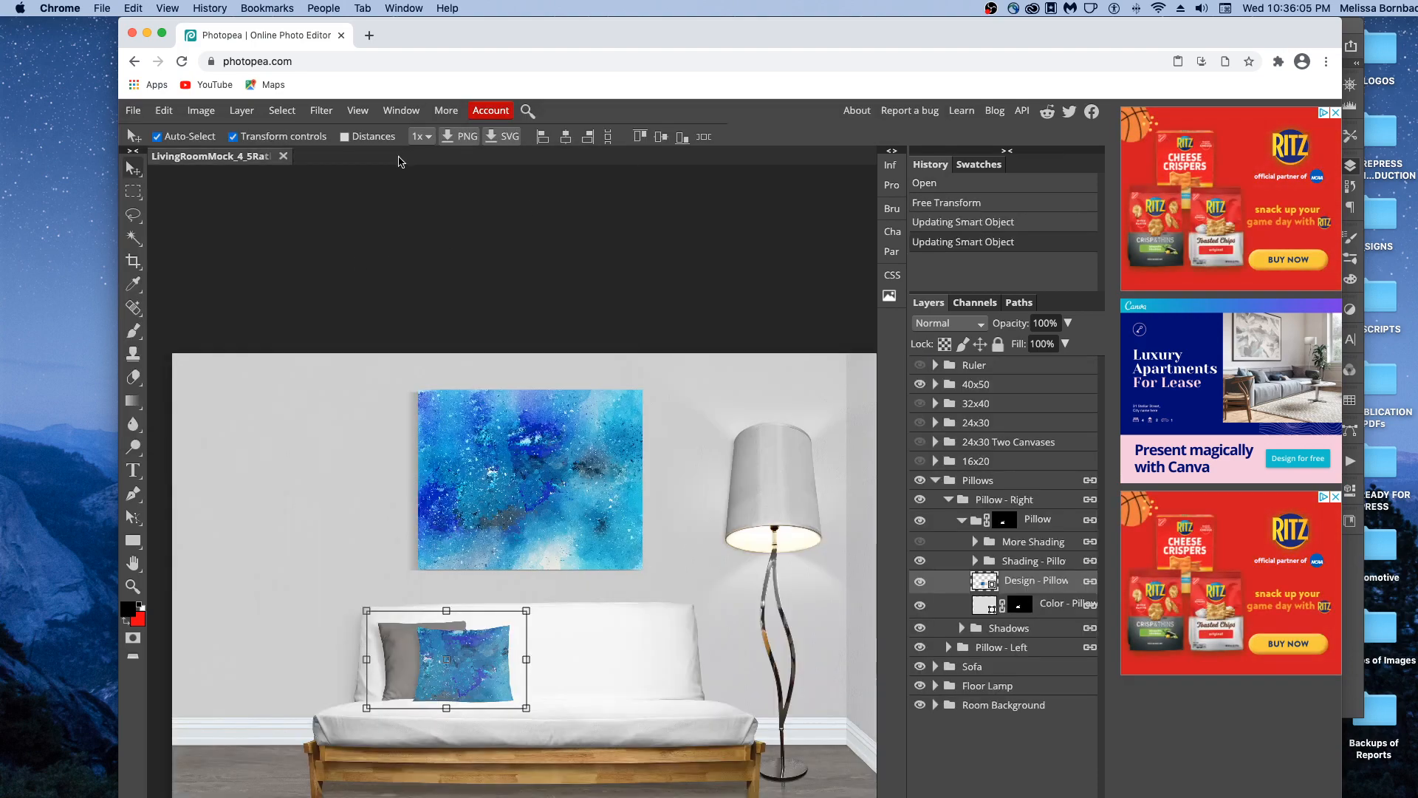
click(538, 206)
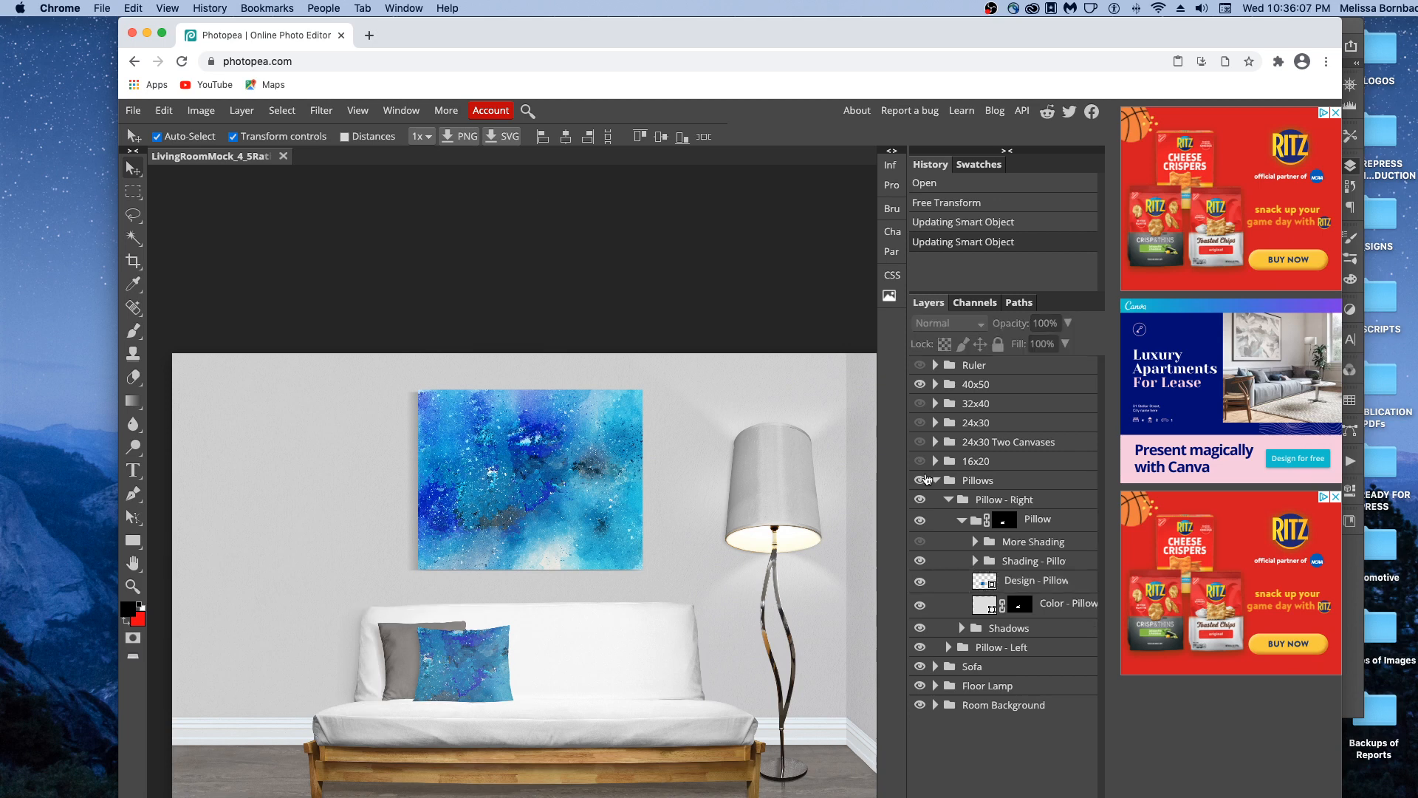
click(961, 520)
click(948, 500)
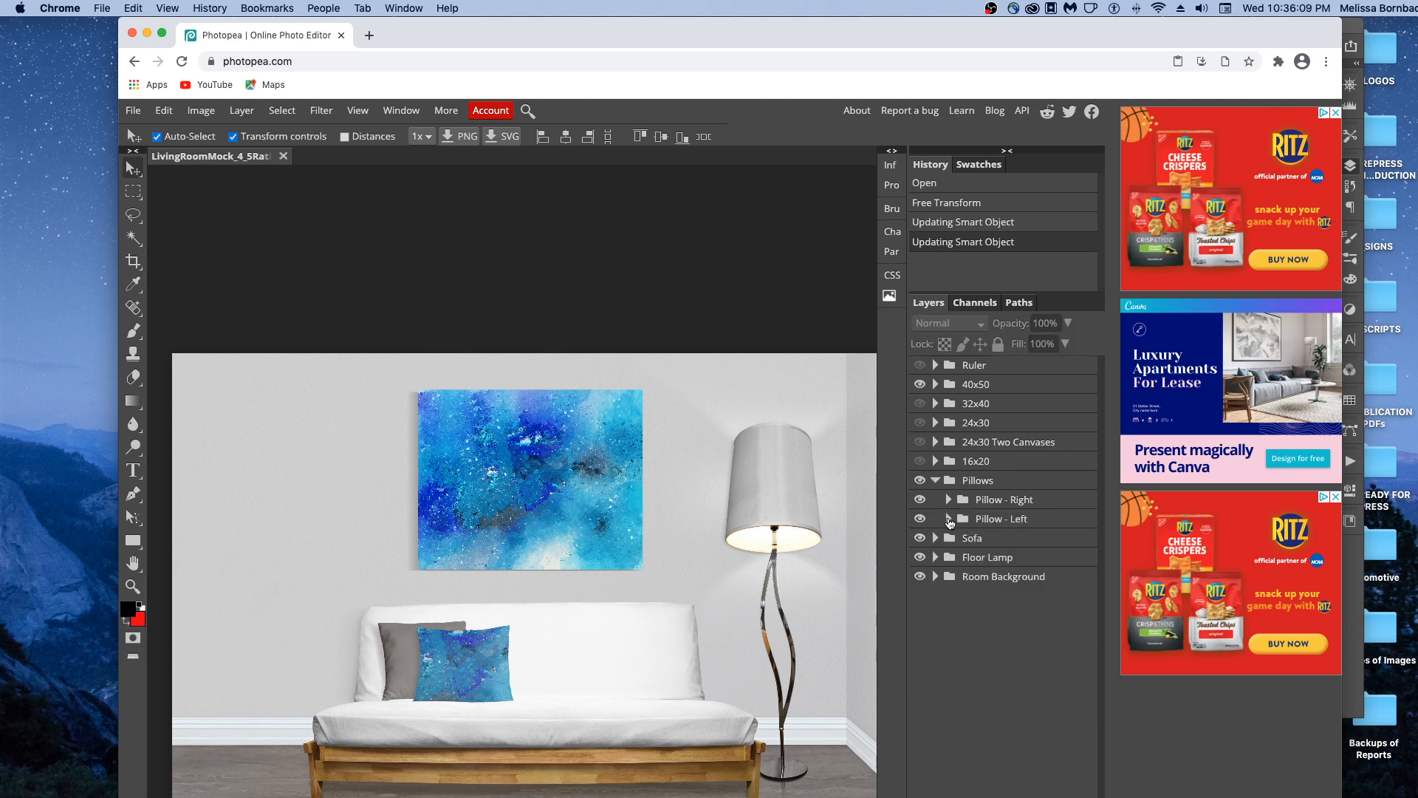
Change the color fill of the left pillow to the dark blue 1b3e9a sampled from the wall artwork.
click(948, 519)
click(962, 540)
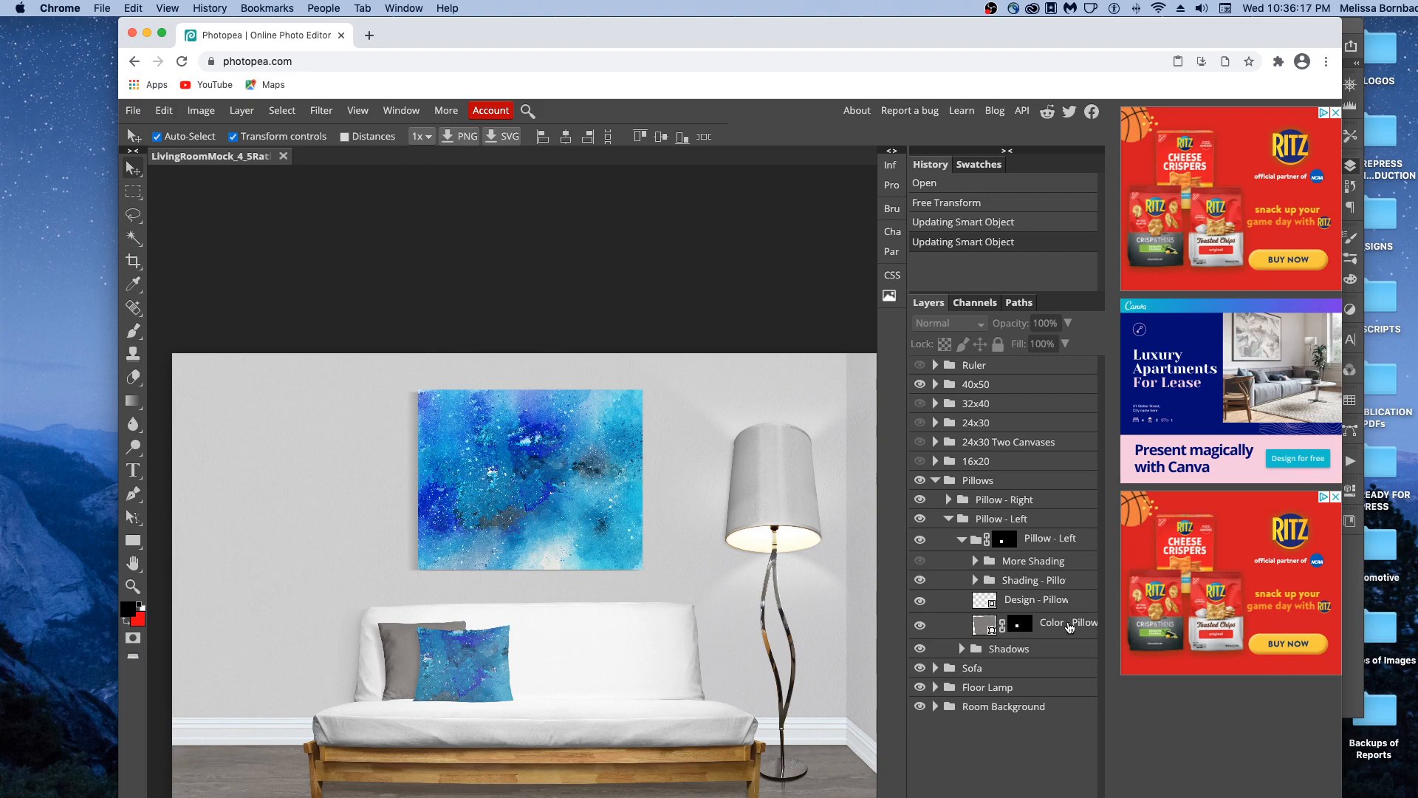
click(982, 626)
double_click(981, 627)
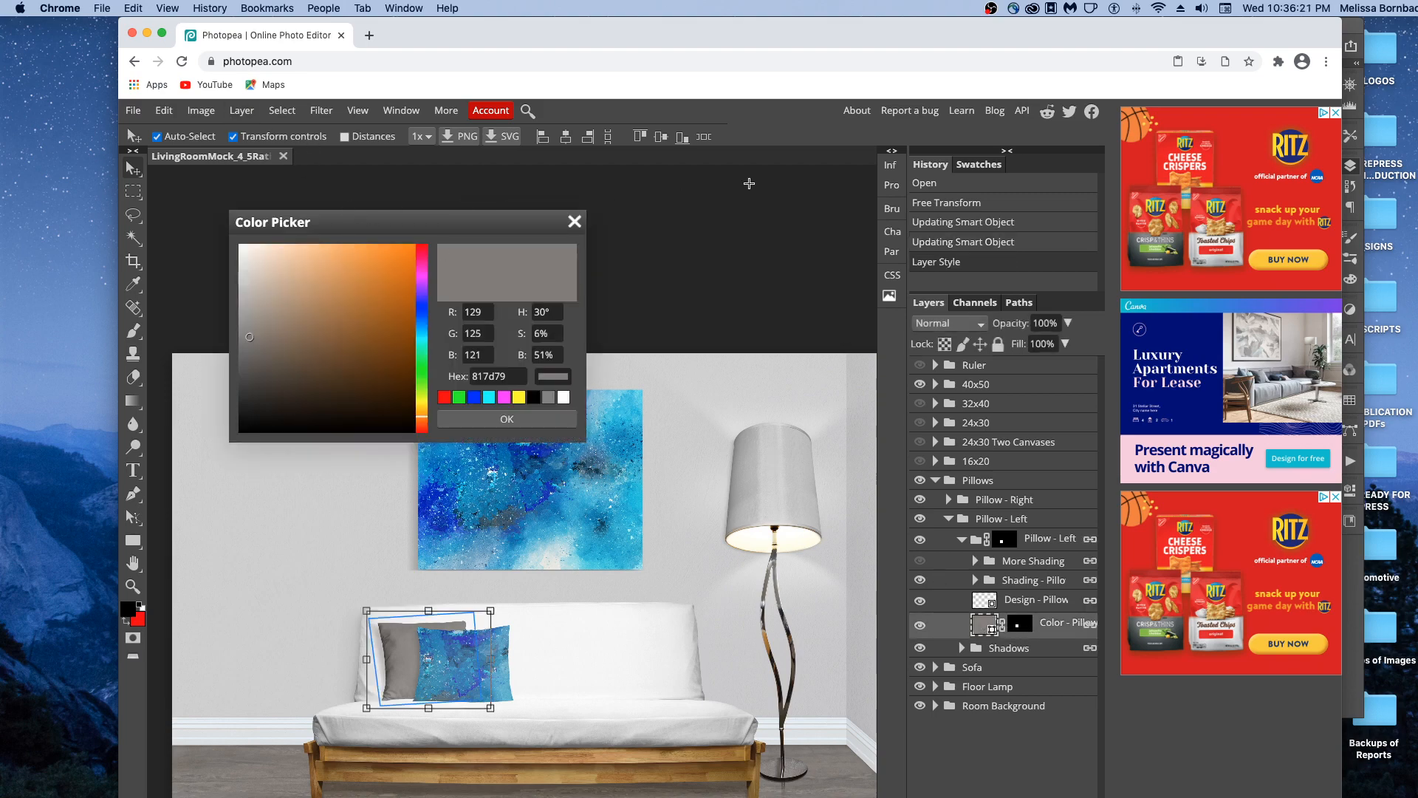
drag(345, 219, 804, 177)
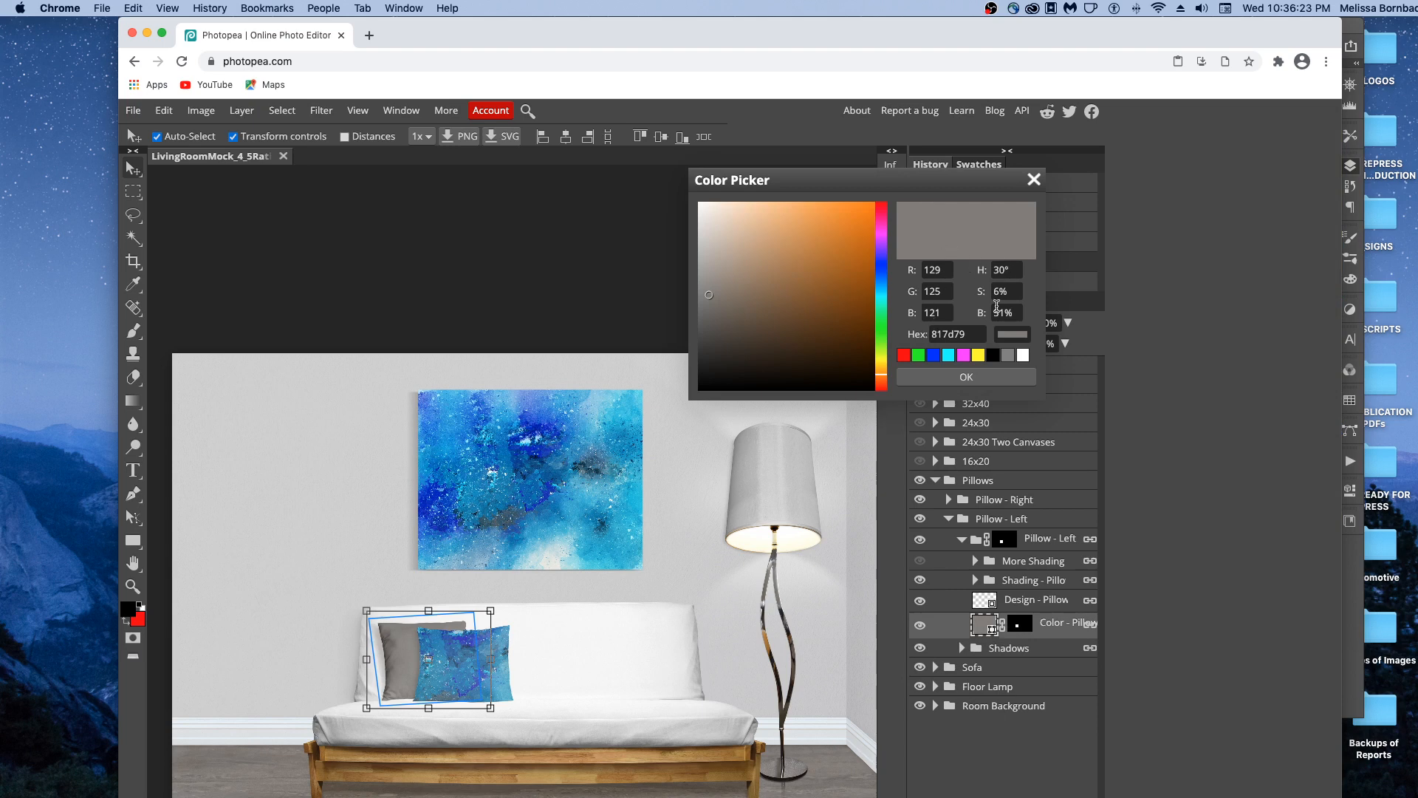
click(882, 266)
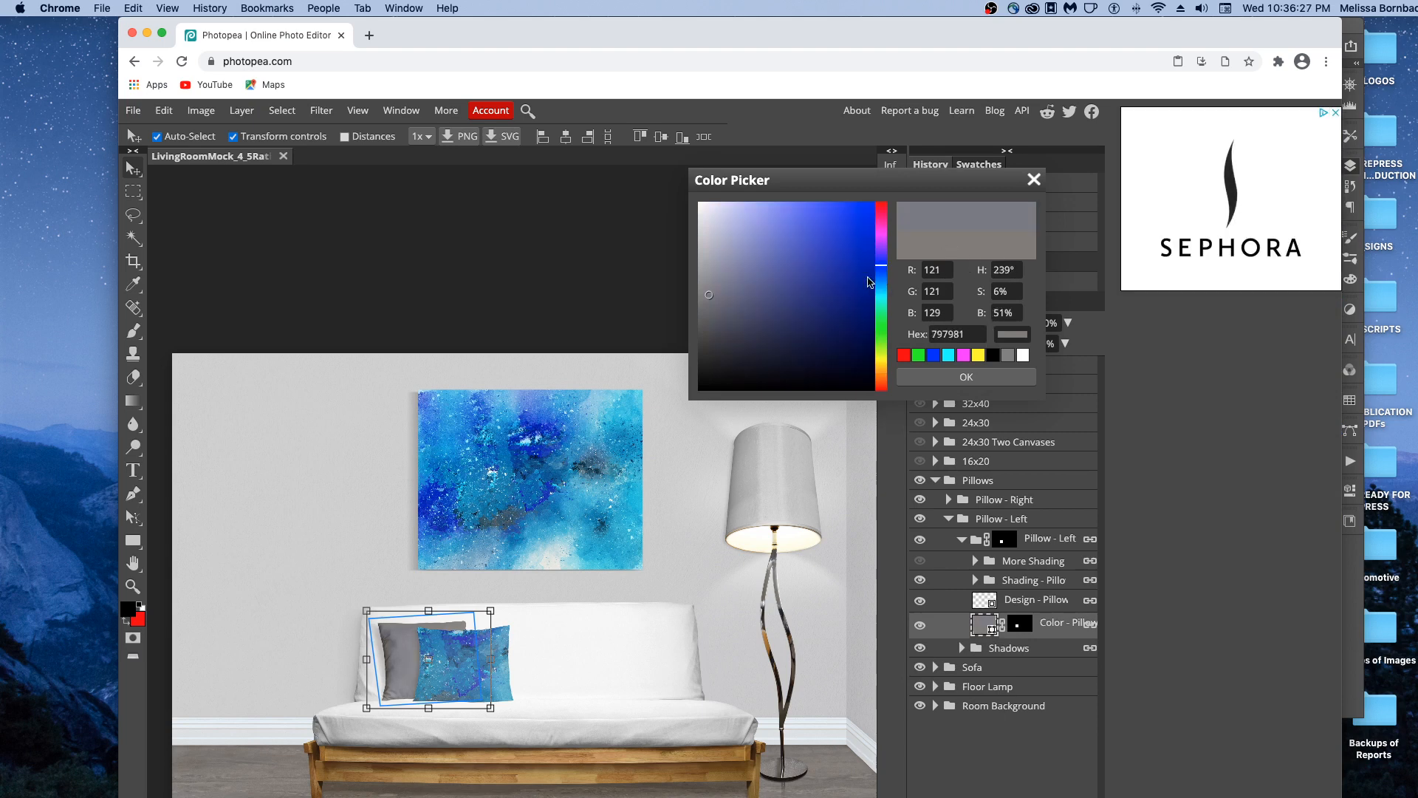
click(779, 290)
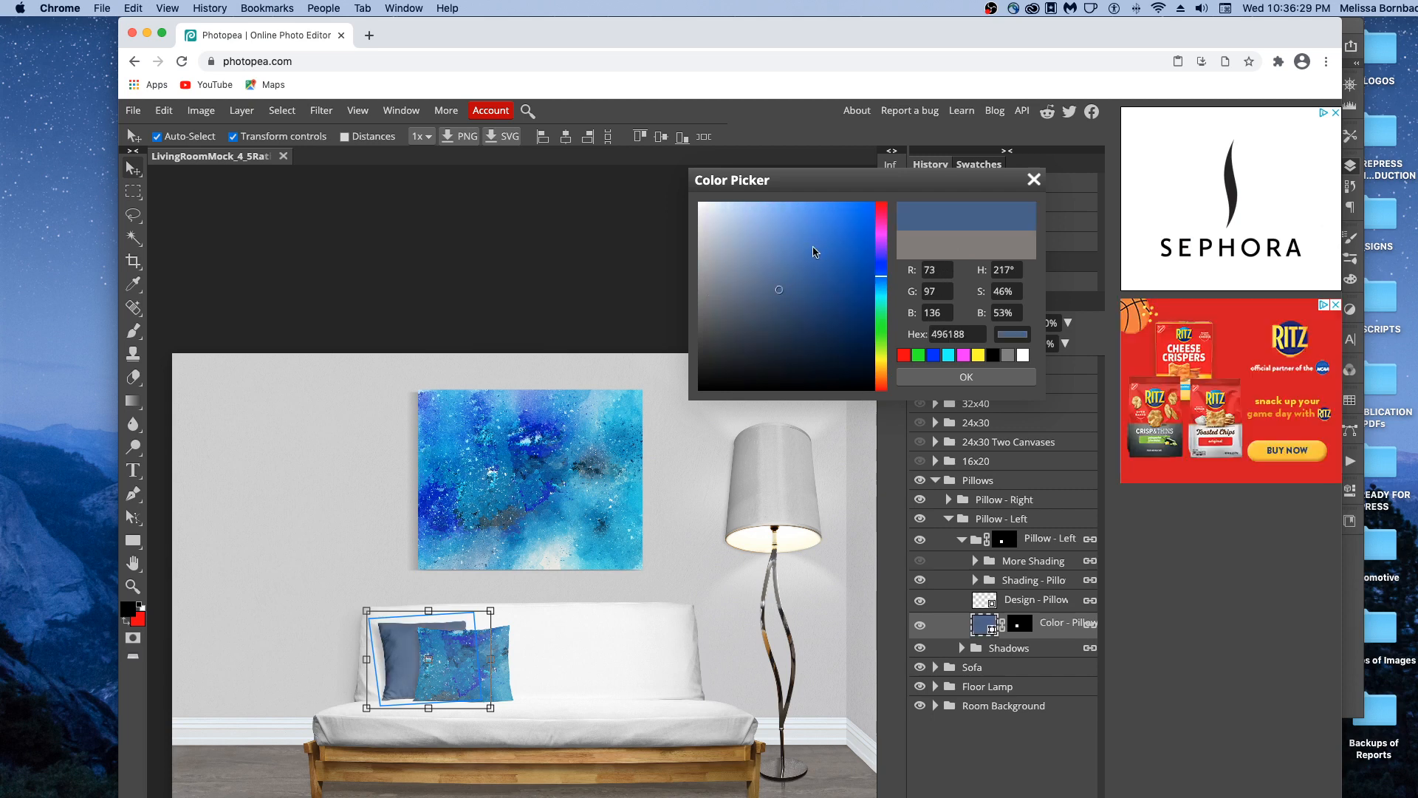
click(784, 277)
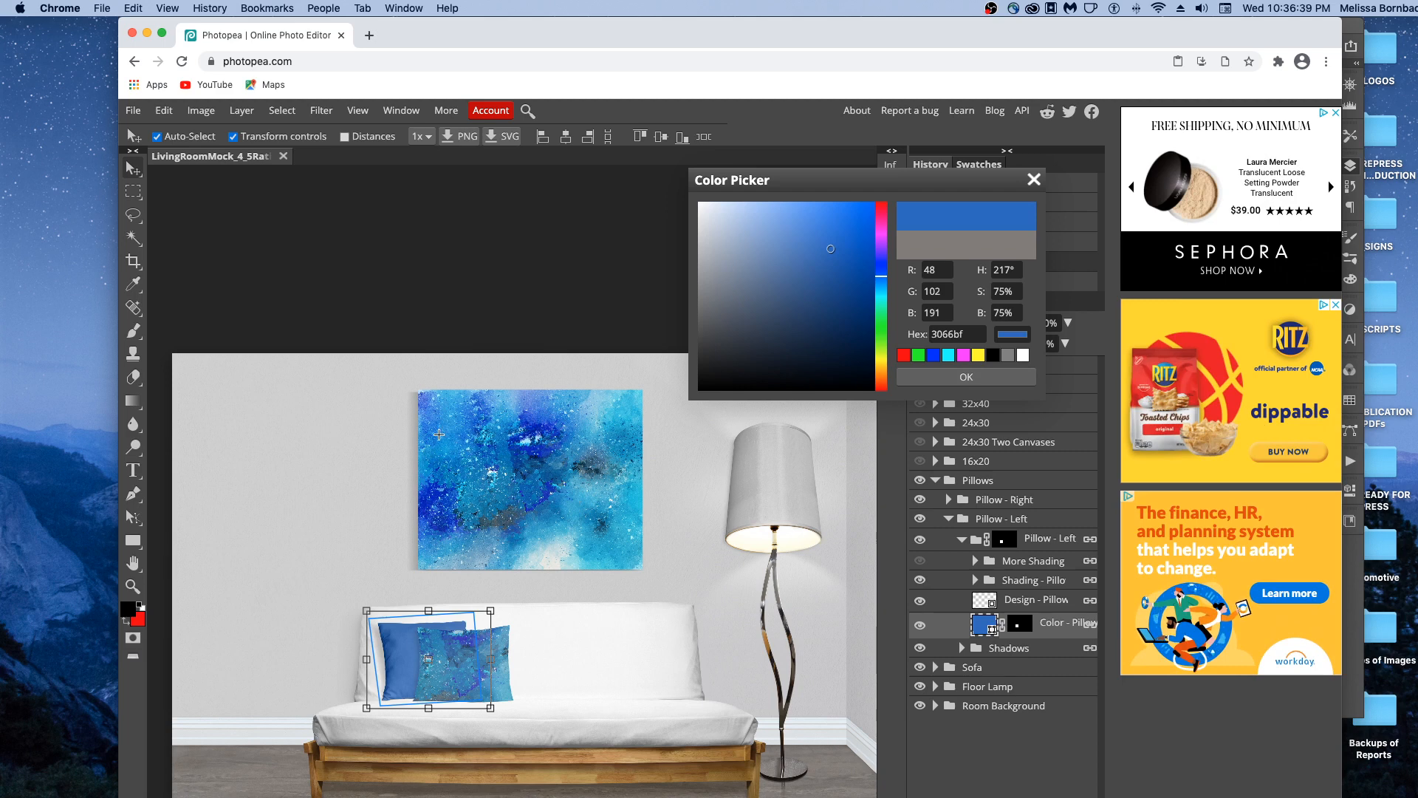
click(440, 434)
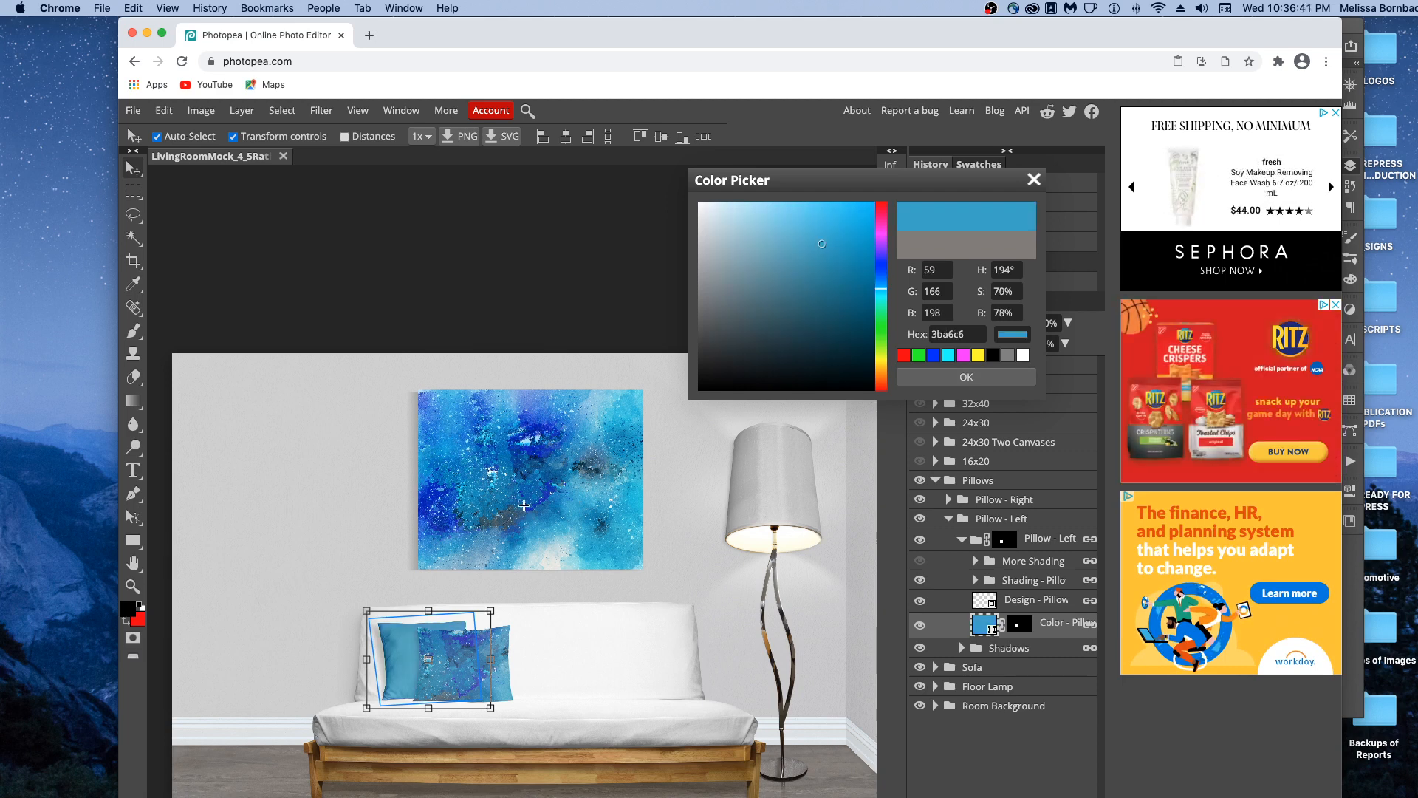
click(524, 506)
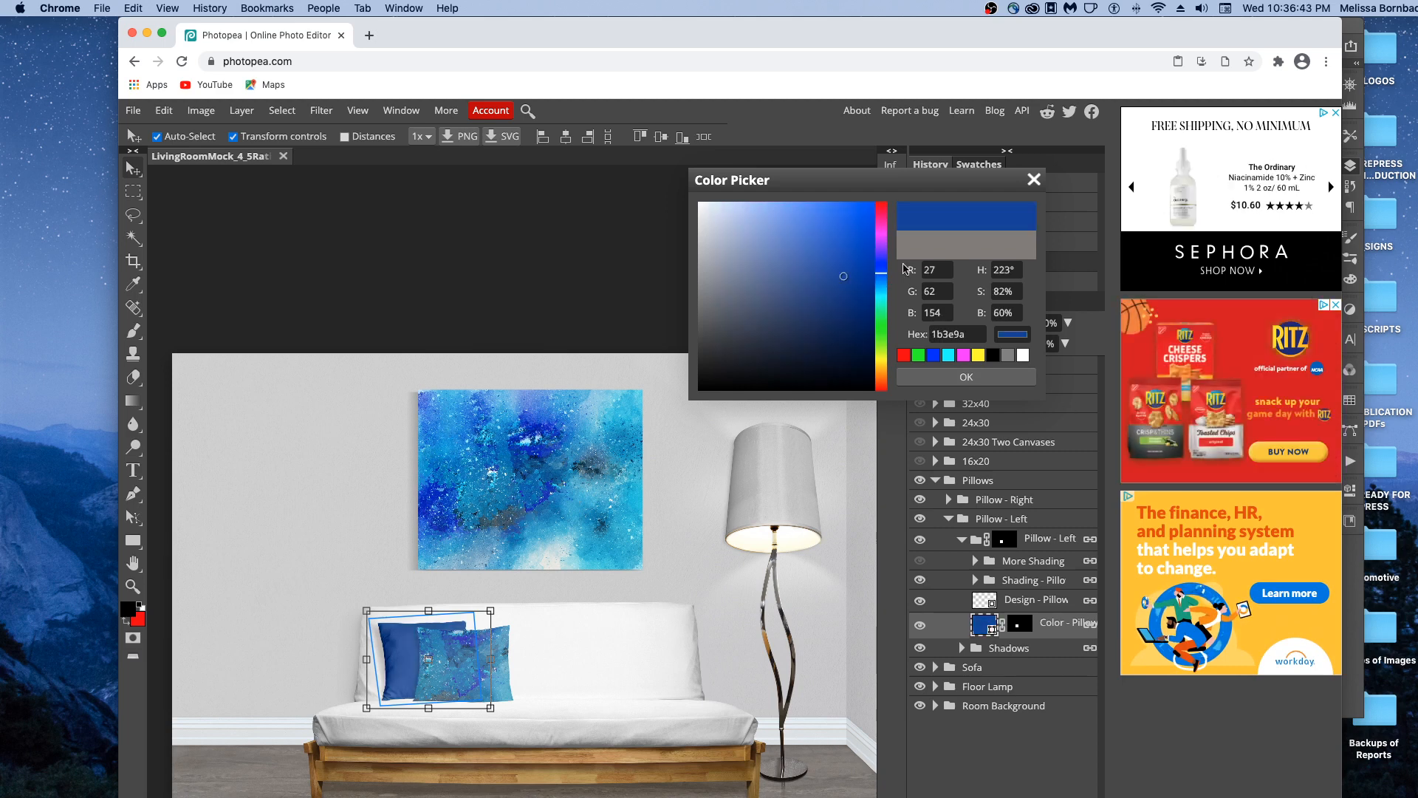
click(952, 378)
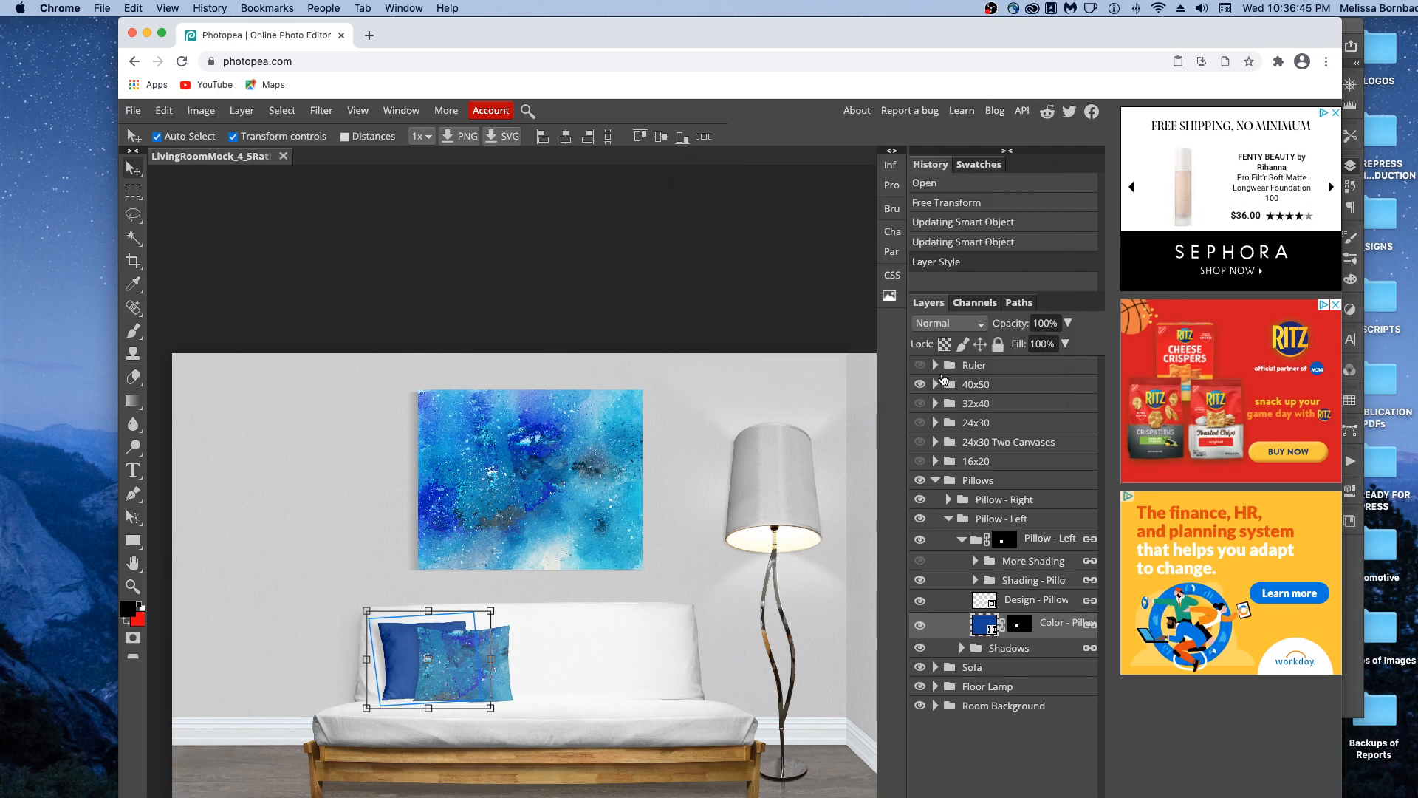
Collapse the Pillow - Left group and its parent Pillows group.
click(962, 539)
click(948, 519)
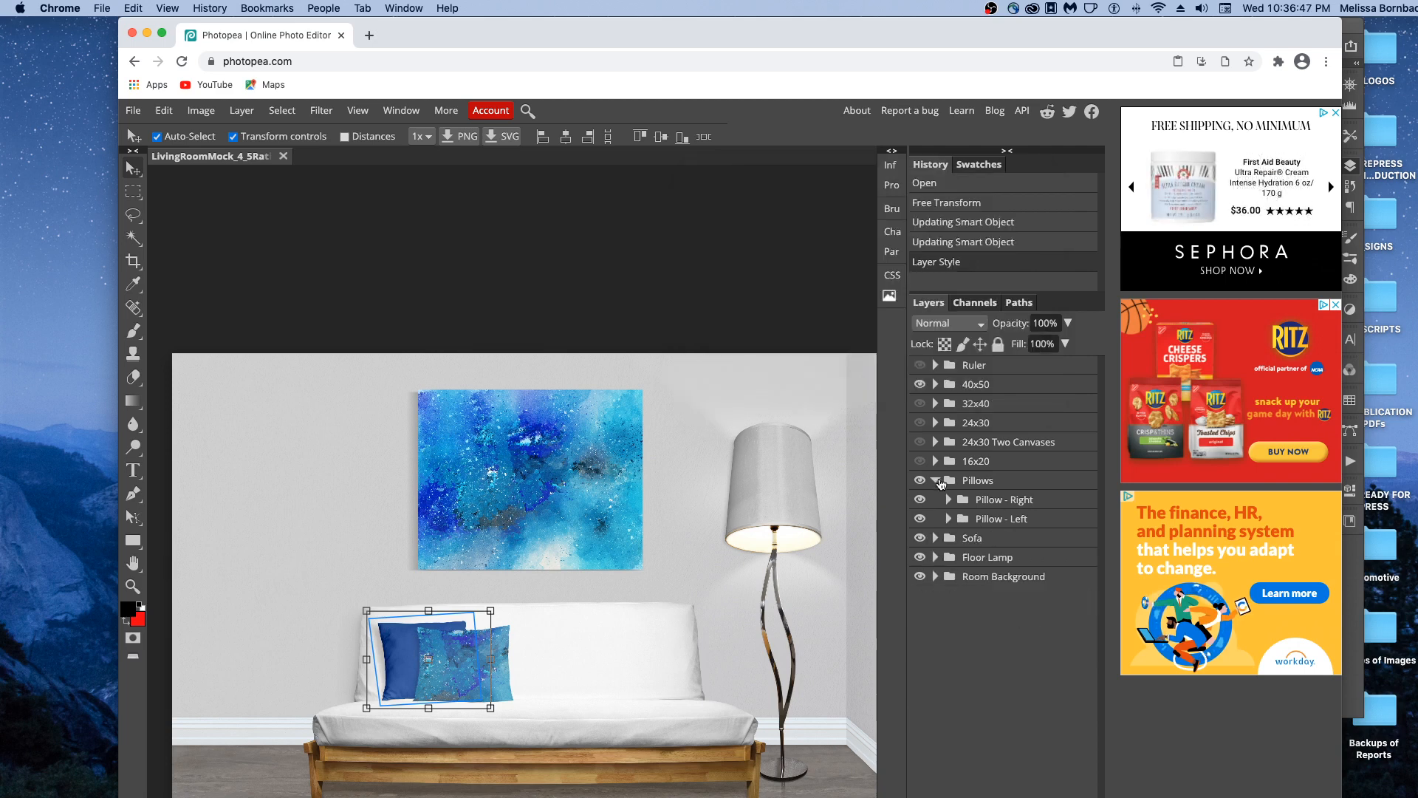
click(936, 481)
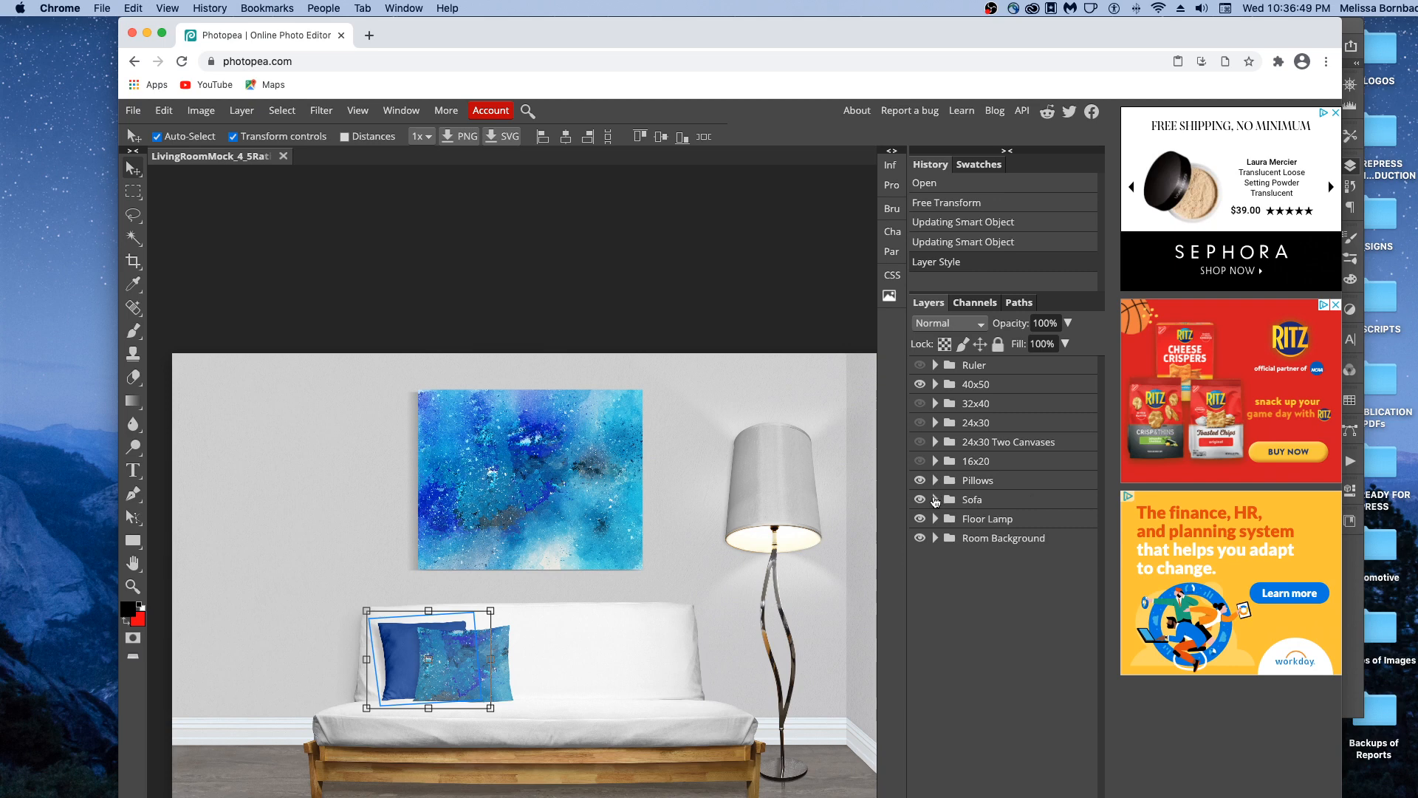
Change the Color - Sofa fill to near-black 151515 and collapse the Sofa group.
click(935, 500)
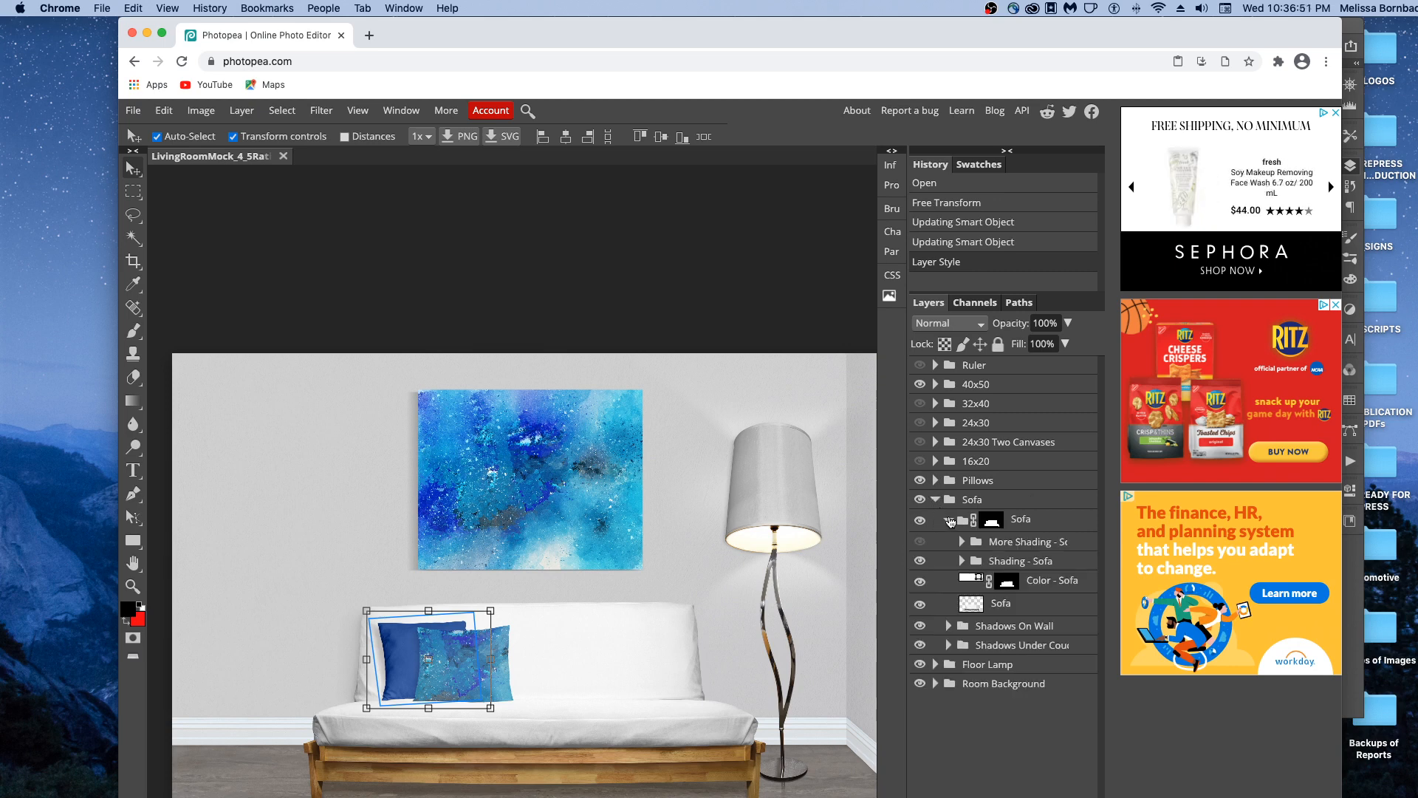
click(949, 521)
click(948, 521)
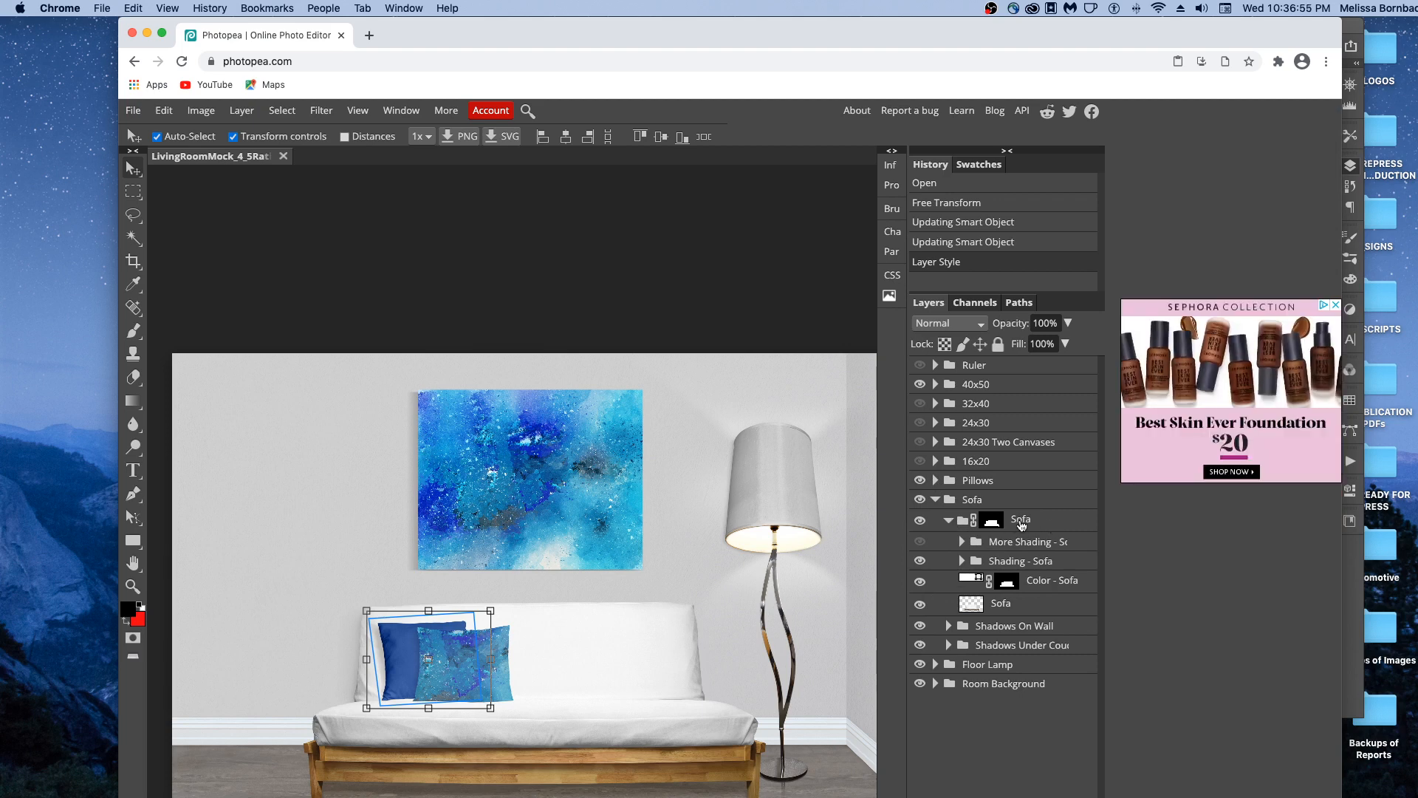
click(972, 577)
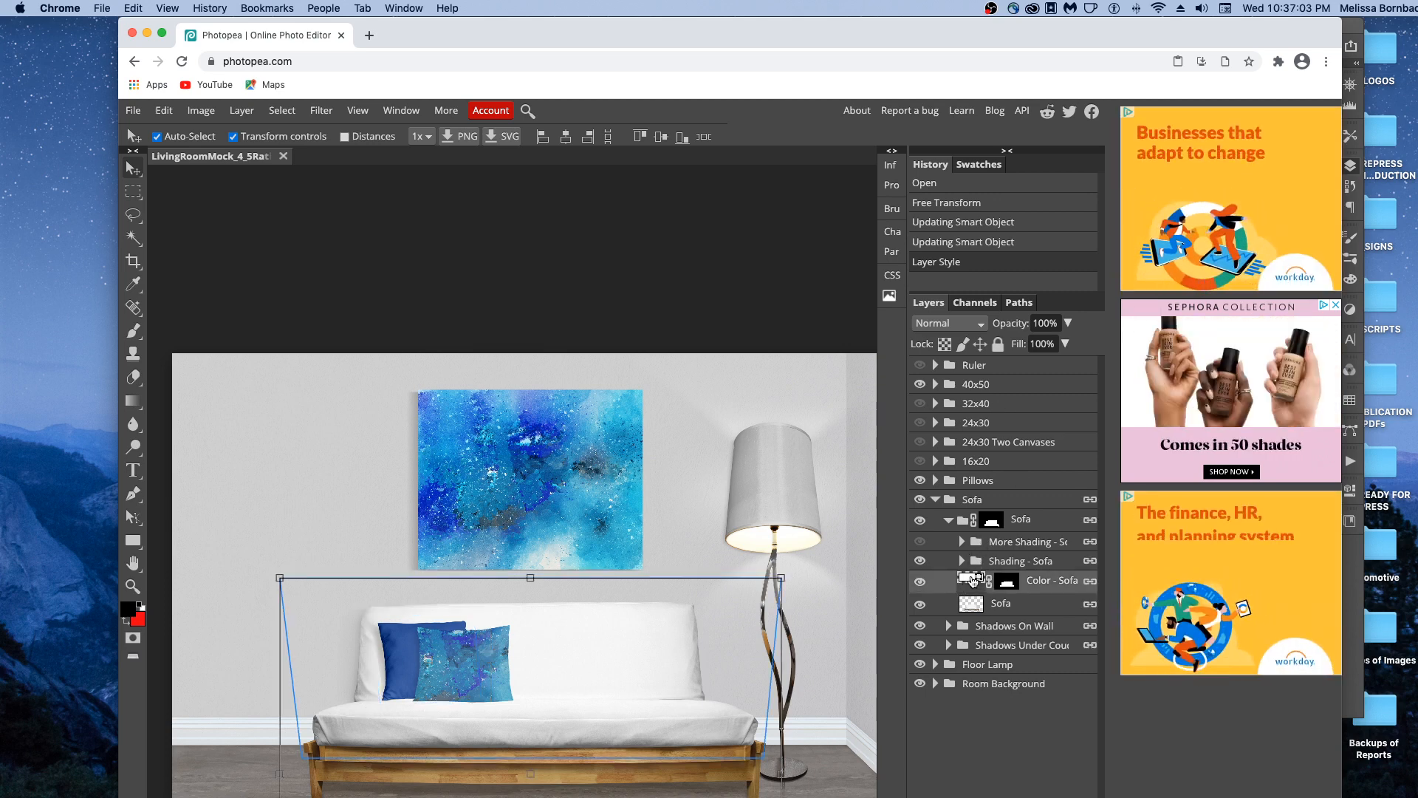
double_click(972, 577)
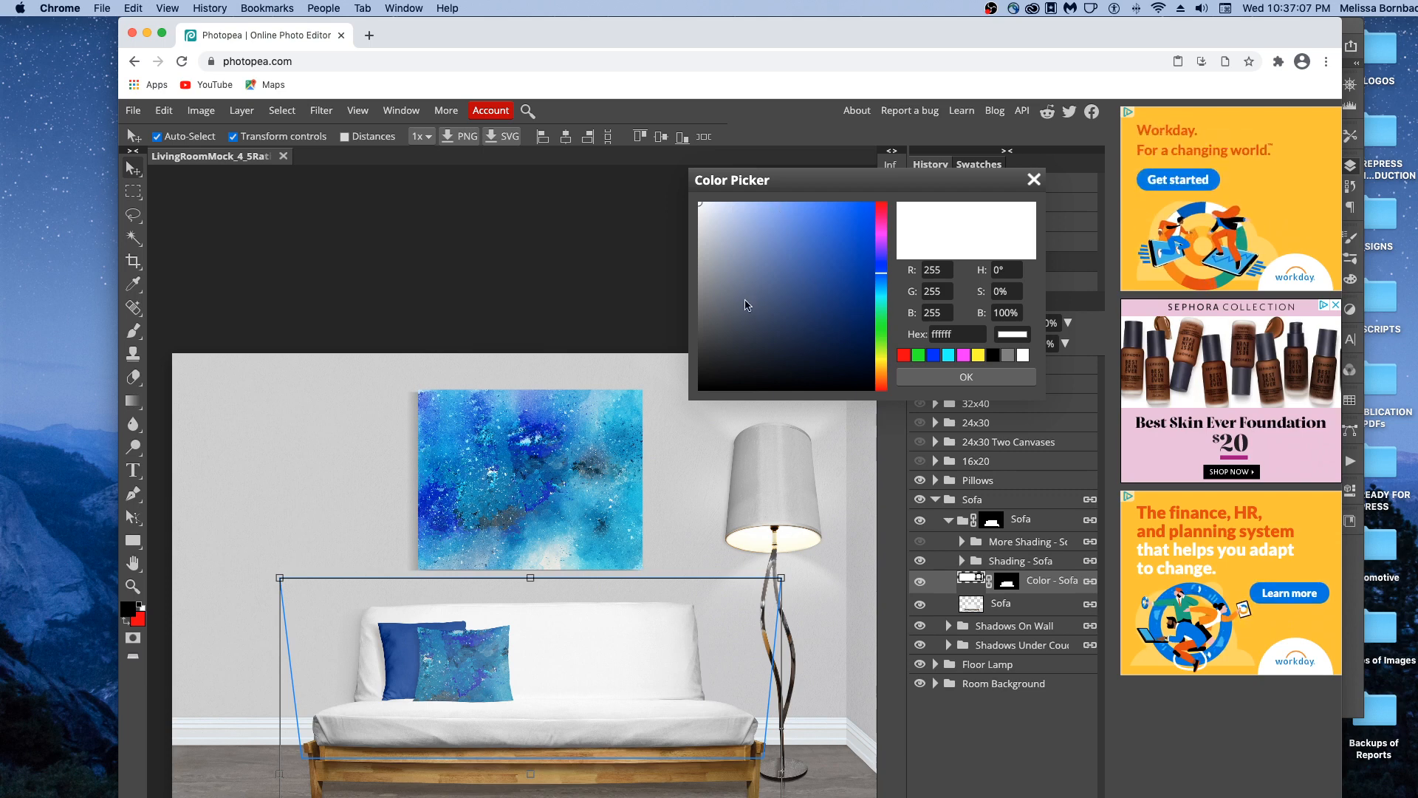
click(766, 289)
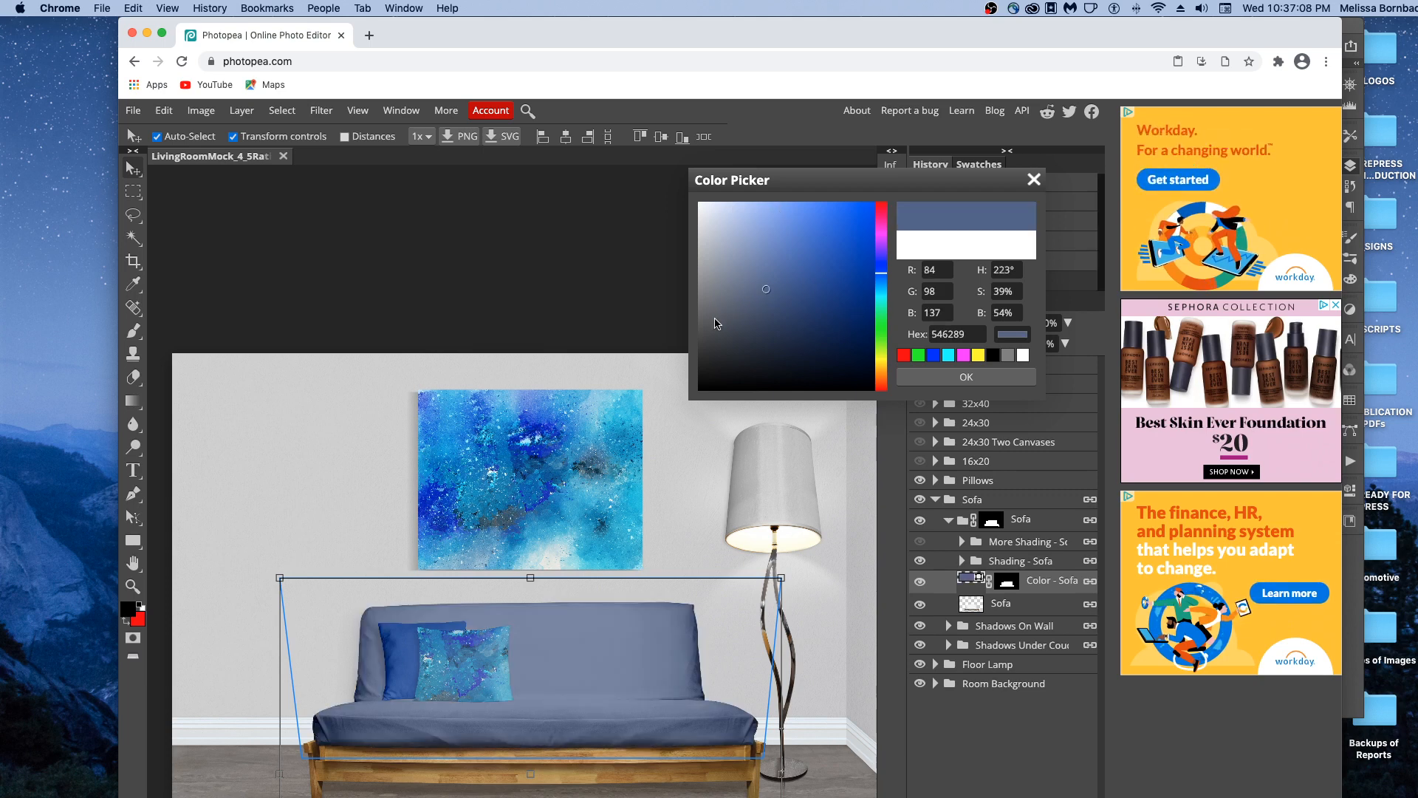
click(706, 314)
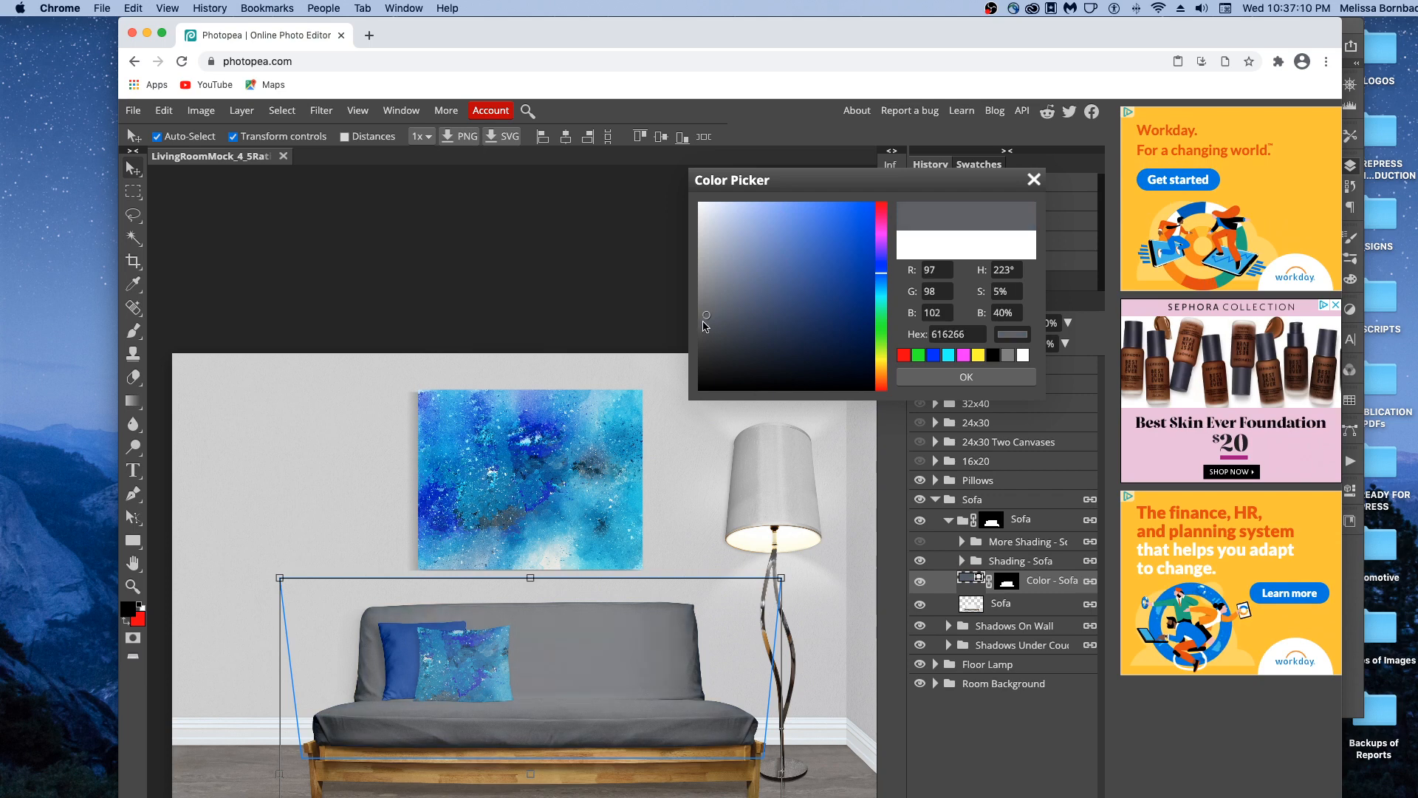
click(703, 323)
drag(696, 349, 699, 373)
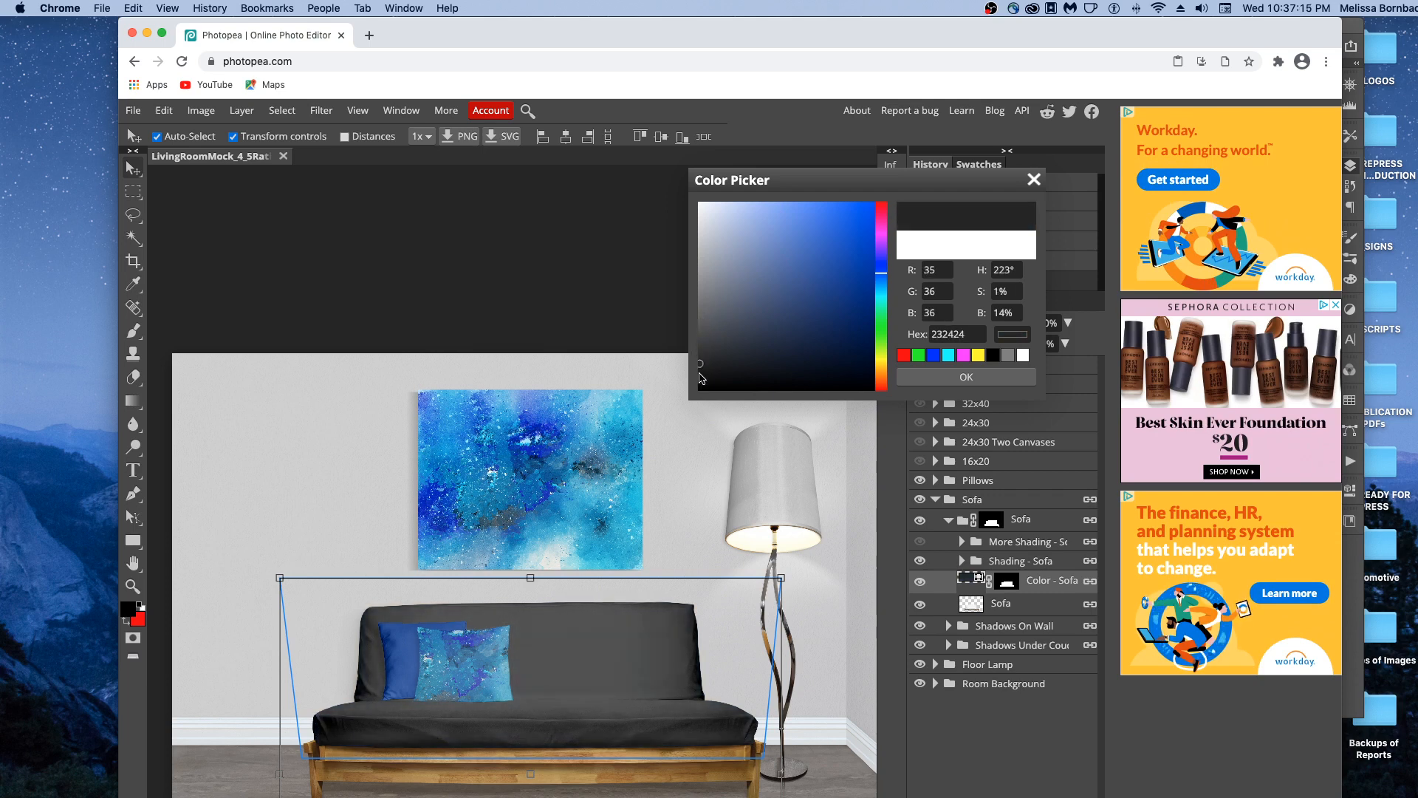
click(700, 375)
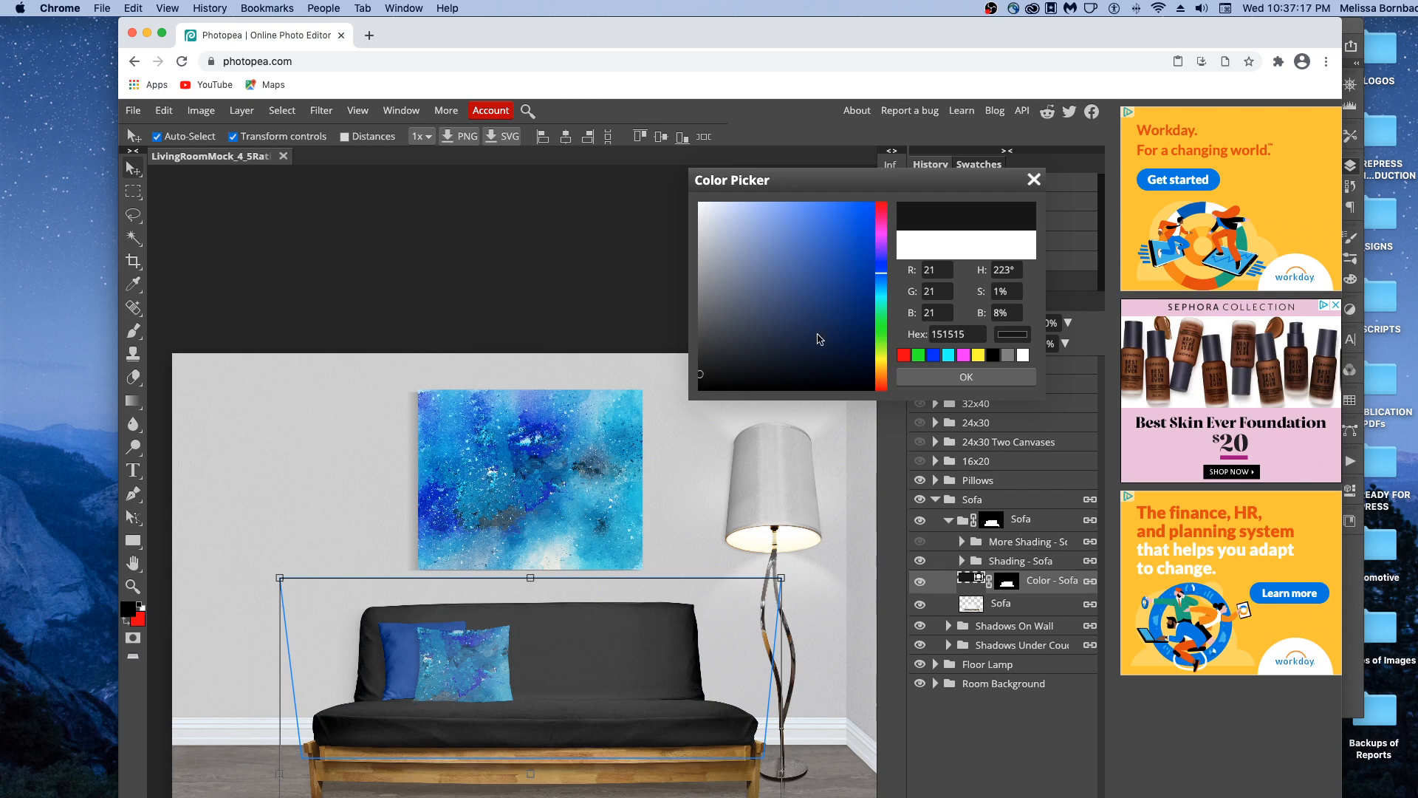
click(972, 374)
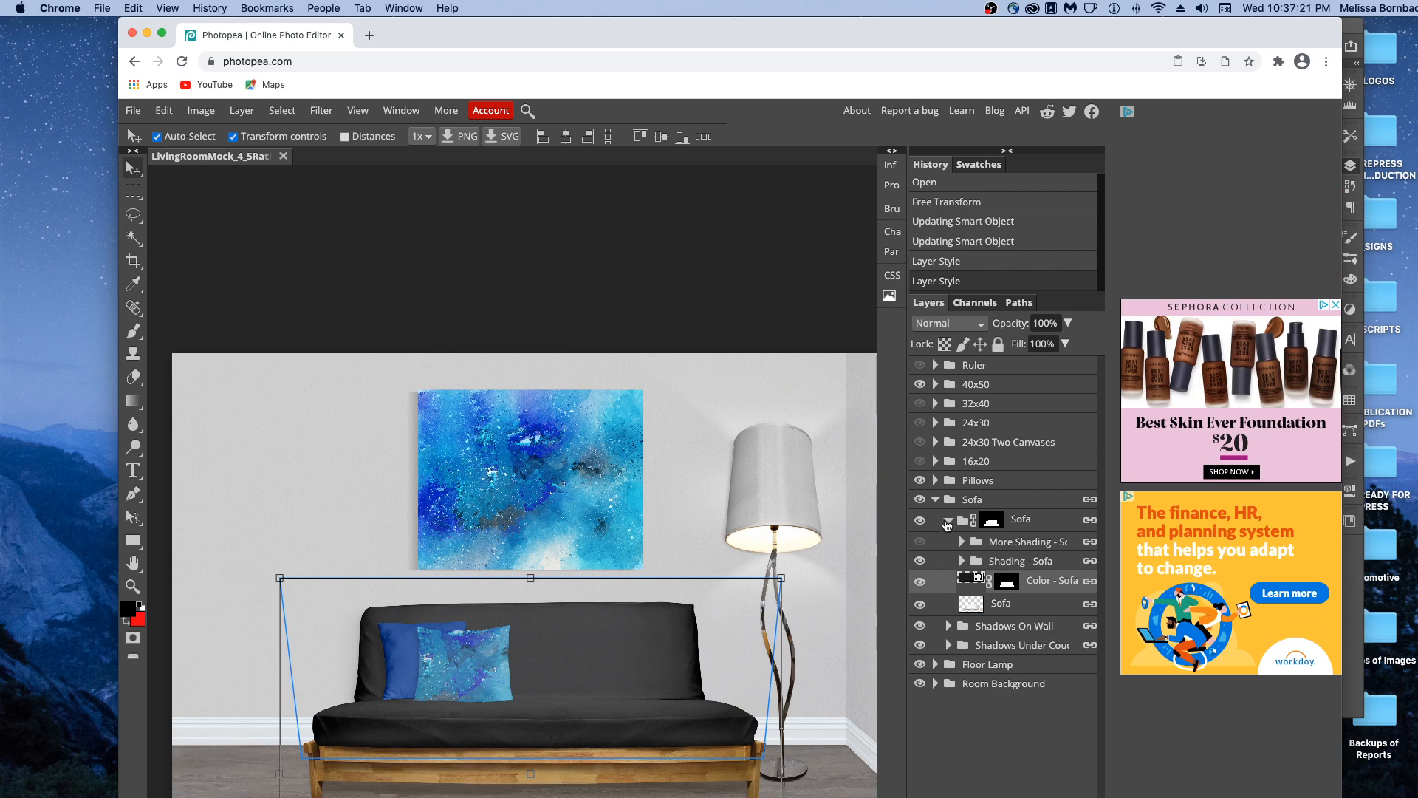
click(939, 510)
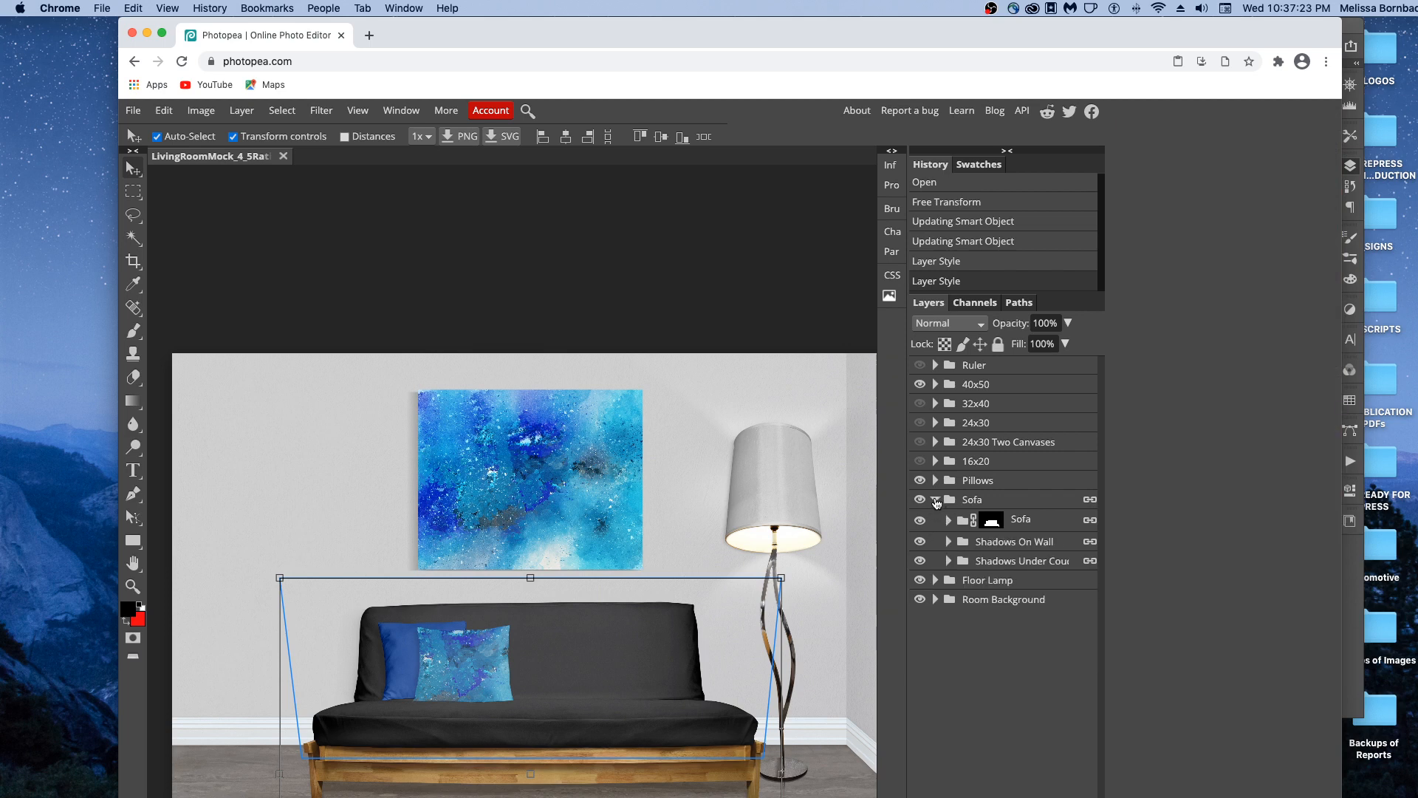
click(935, 500)
Change the Color - Lampshade fill to the dark gray 454547 sampled from the sofa, and collapse the Lampshade and Floor Lamp groups.
click(936, 519)
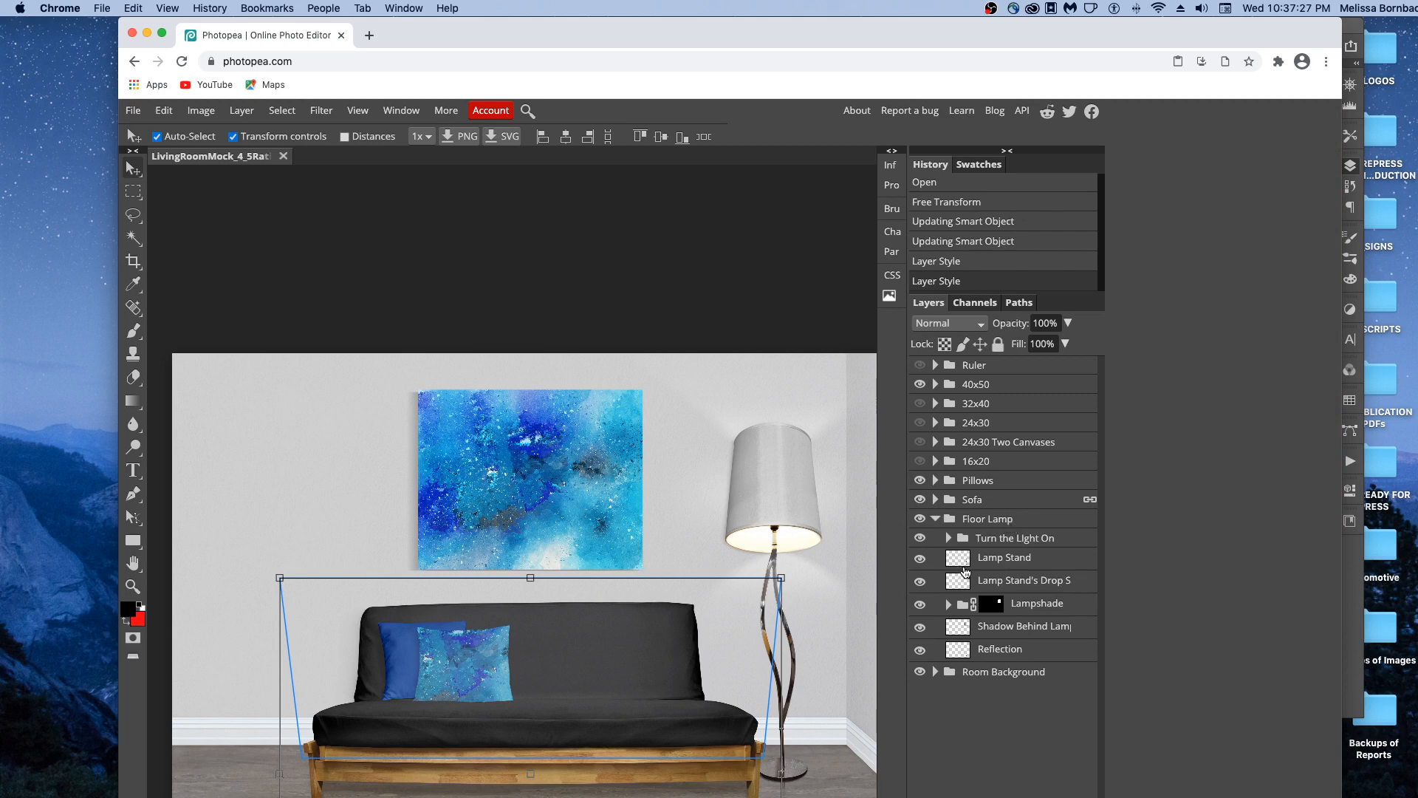
click(949, 605)
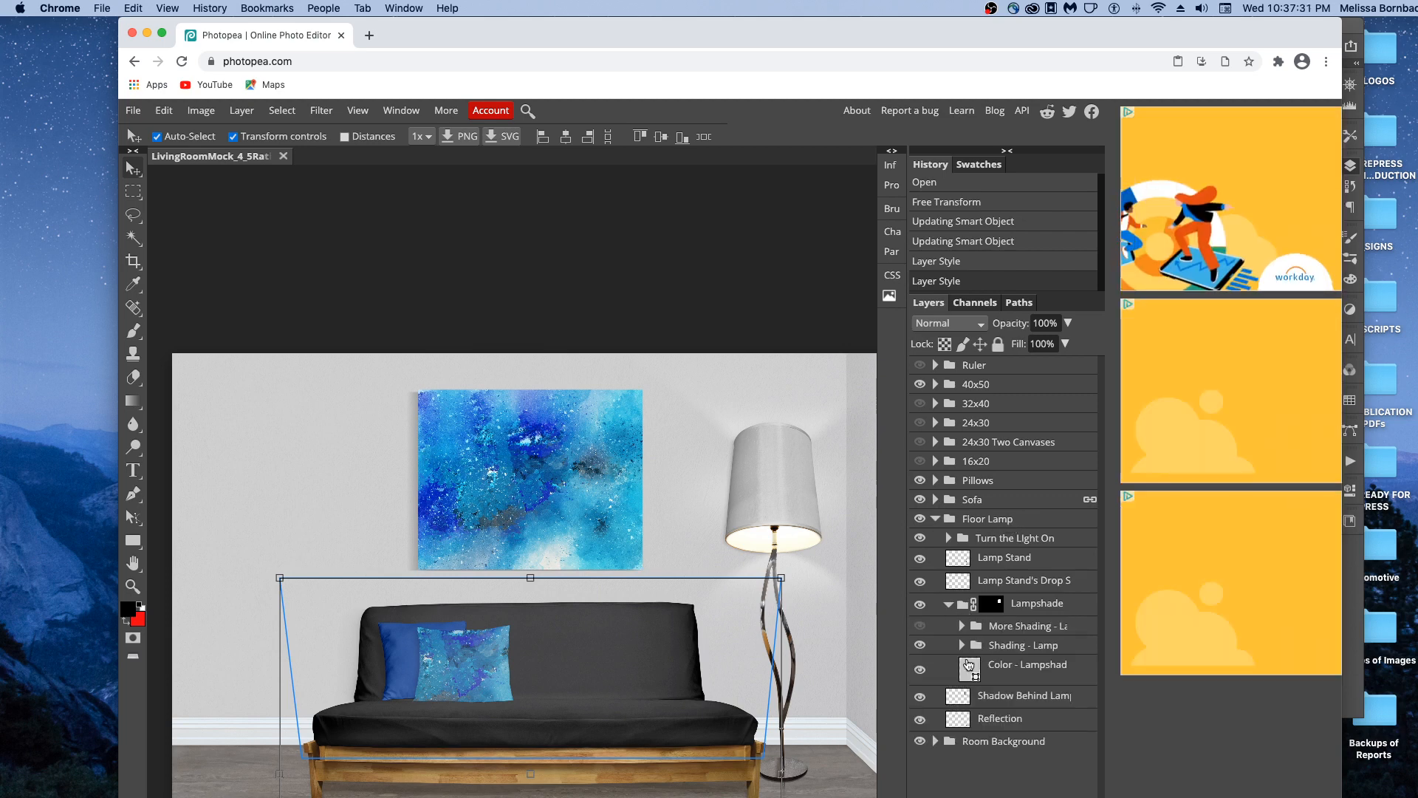
click(968, 664)
double_click(968, 664)
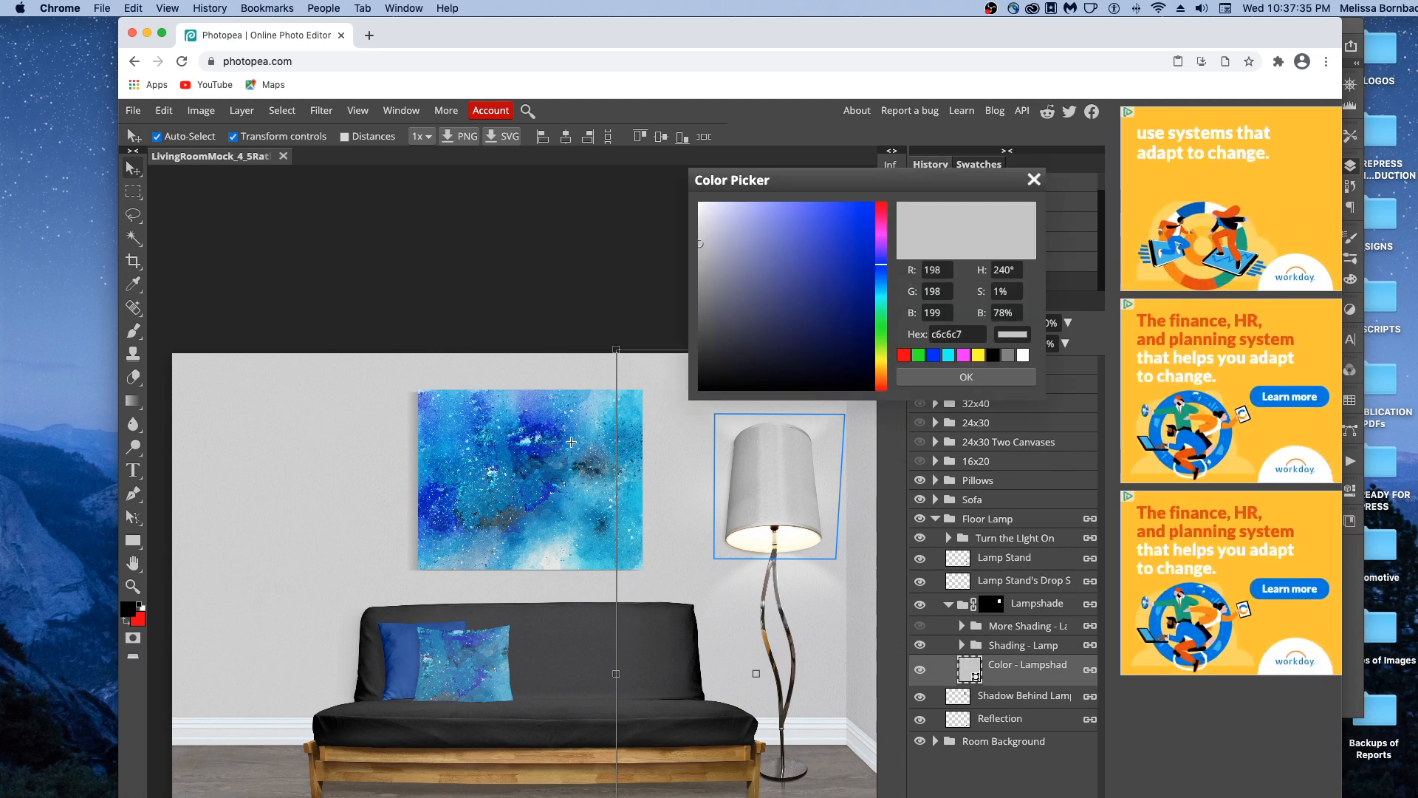
click(529, 453)
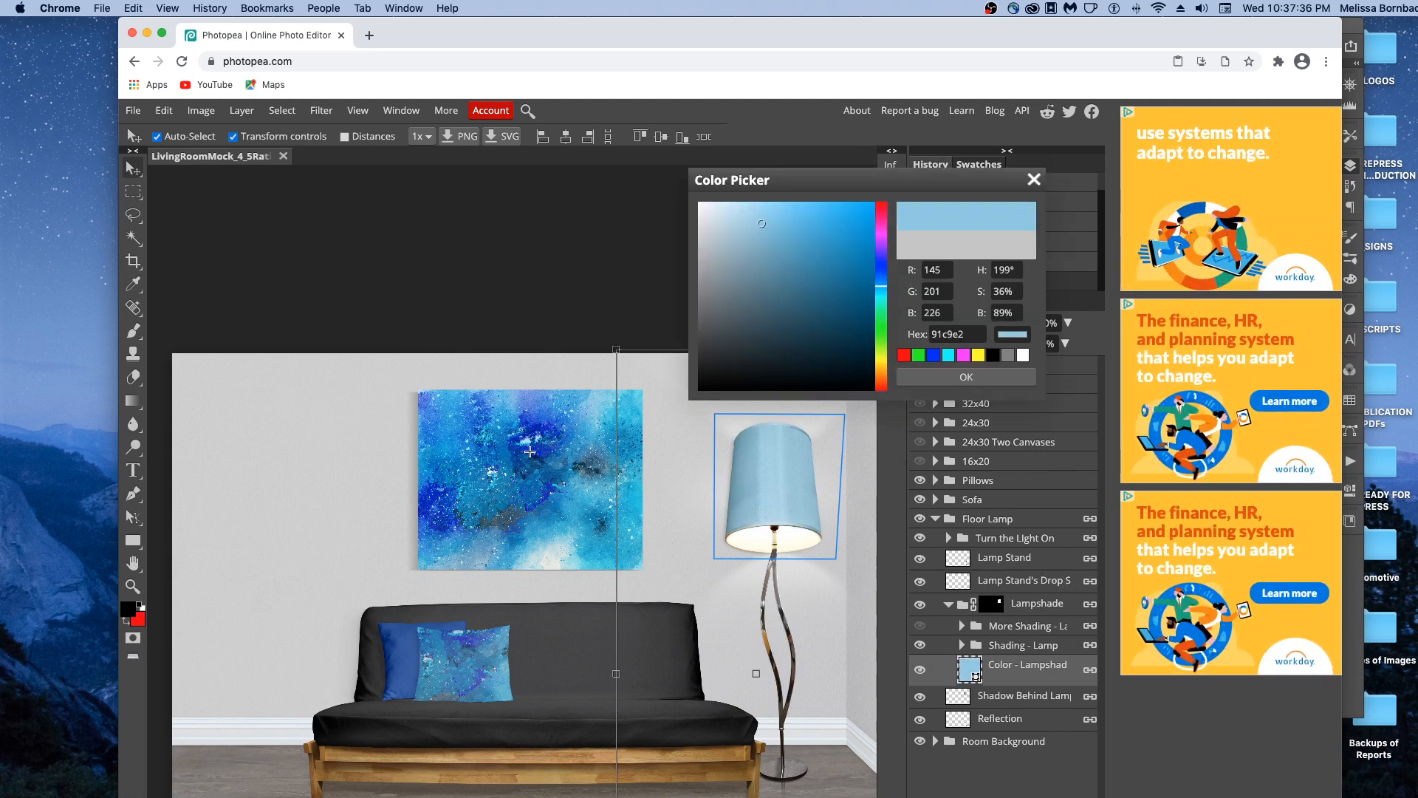
click(490, 485)
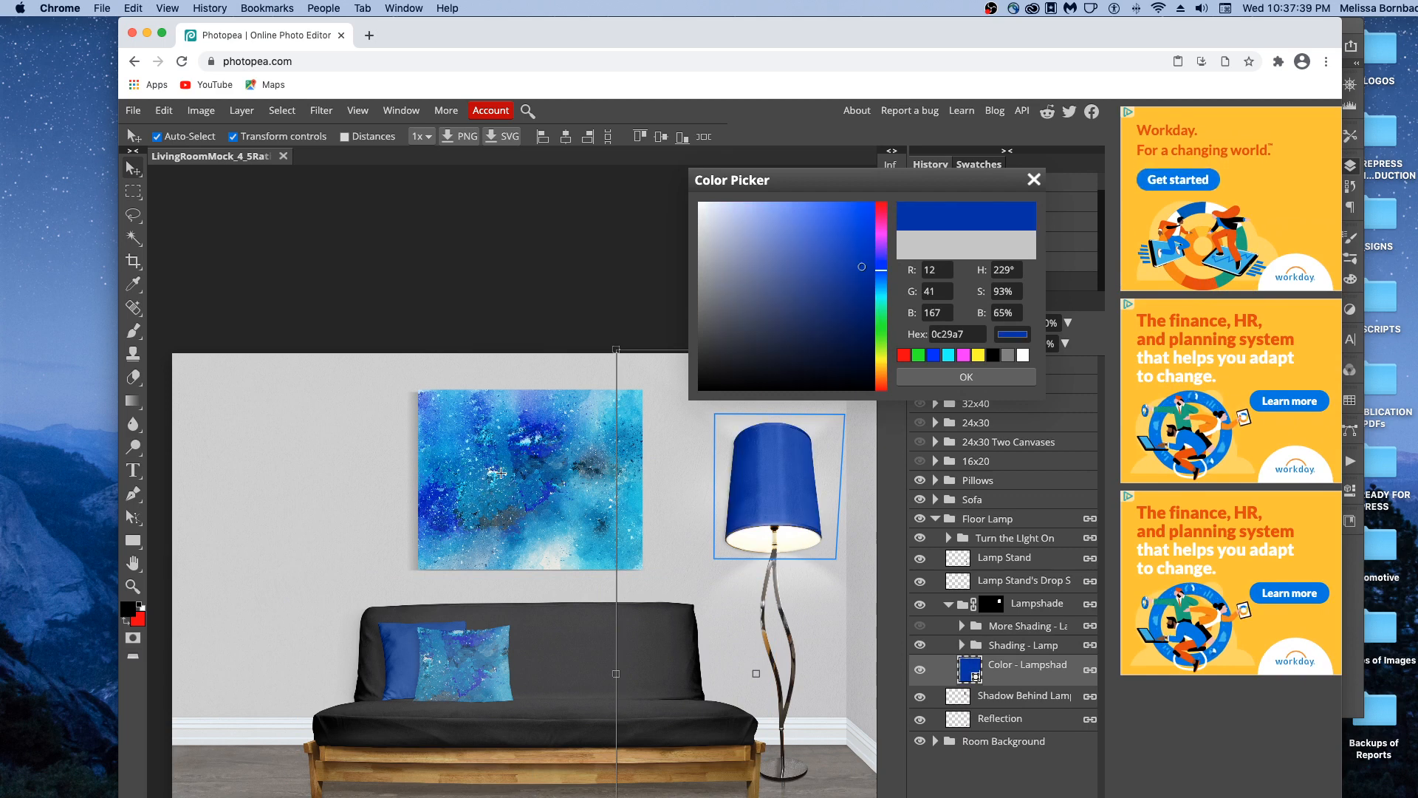
click(574, 648)
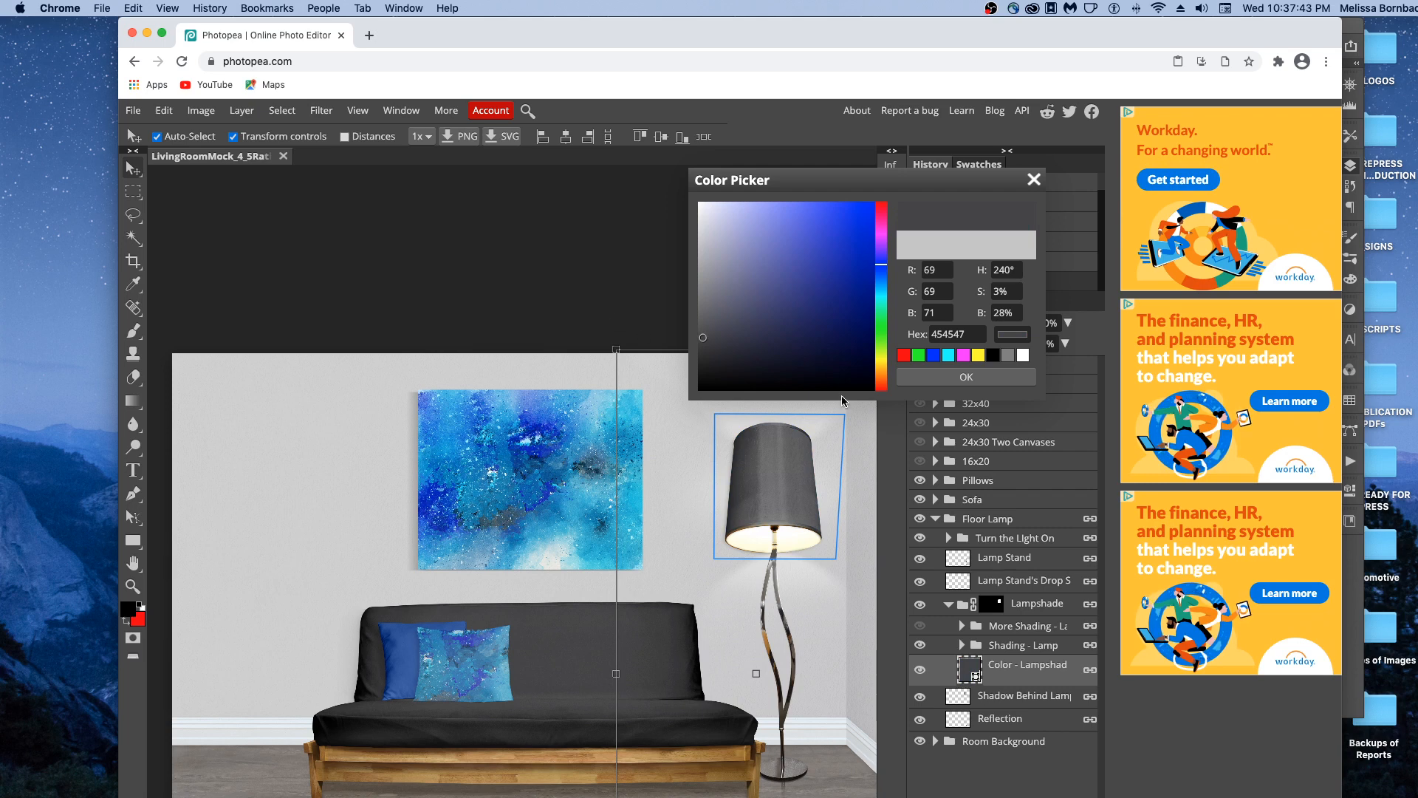
click(986, 379)
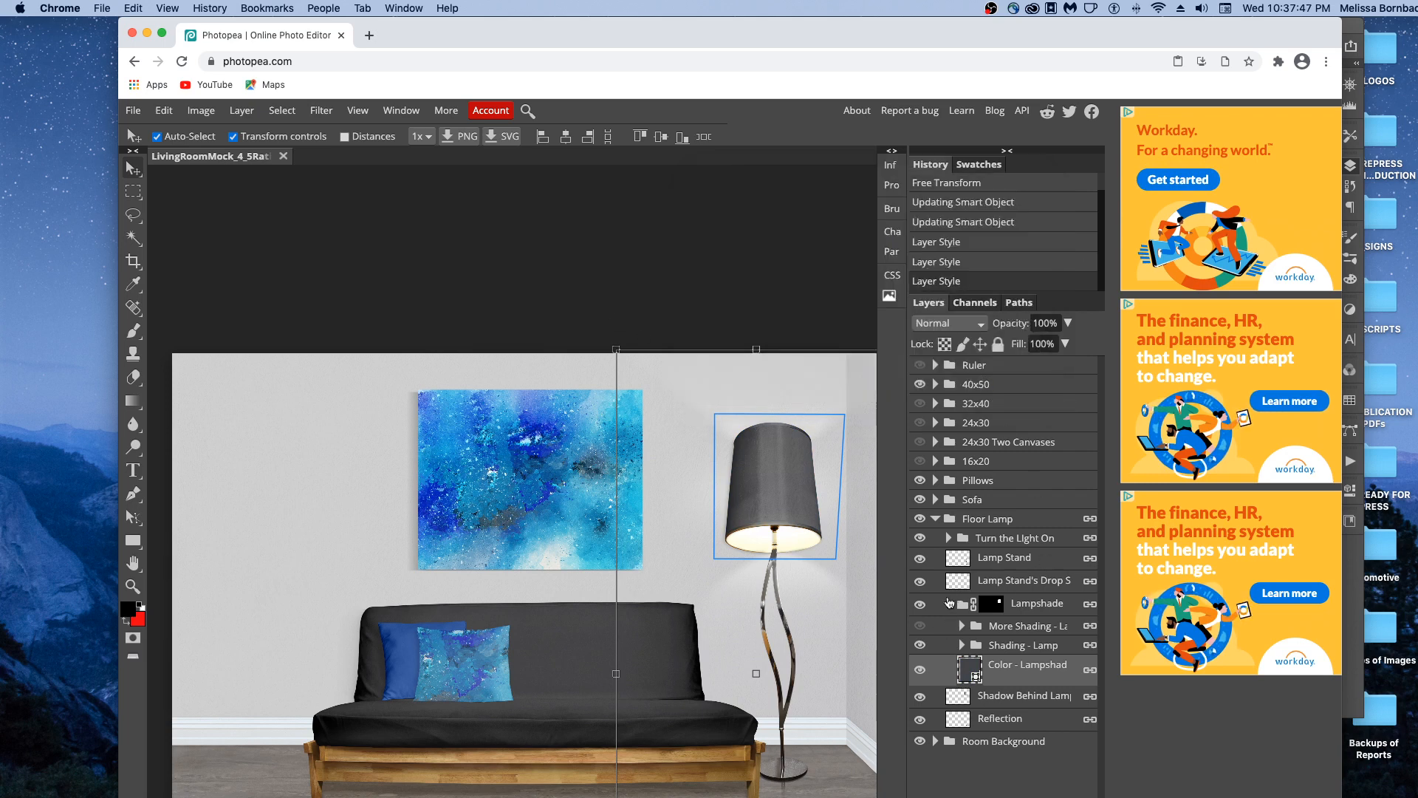
click(948, 603)
click(934, 519)
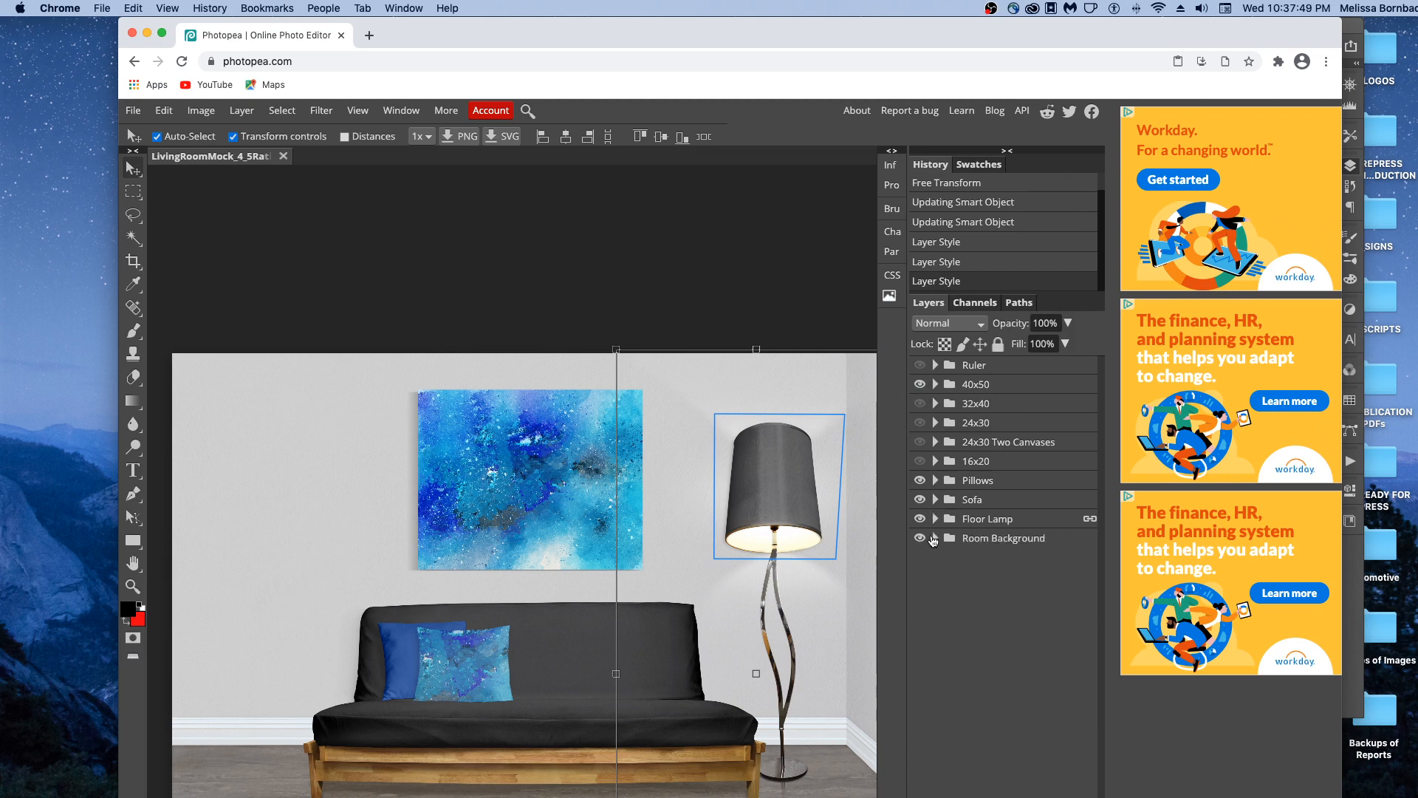
Change the wall color fill in the Room Background's Color Changing Wall group to dark blue 0e347c.
click(935, 538)
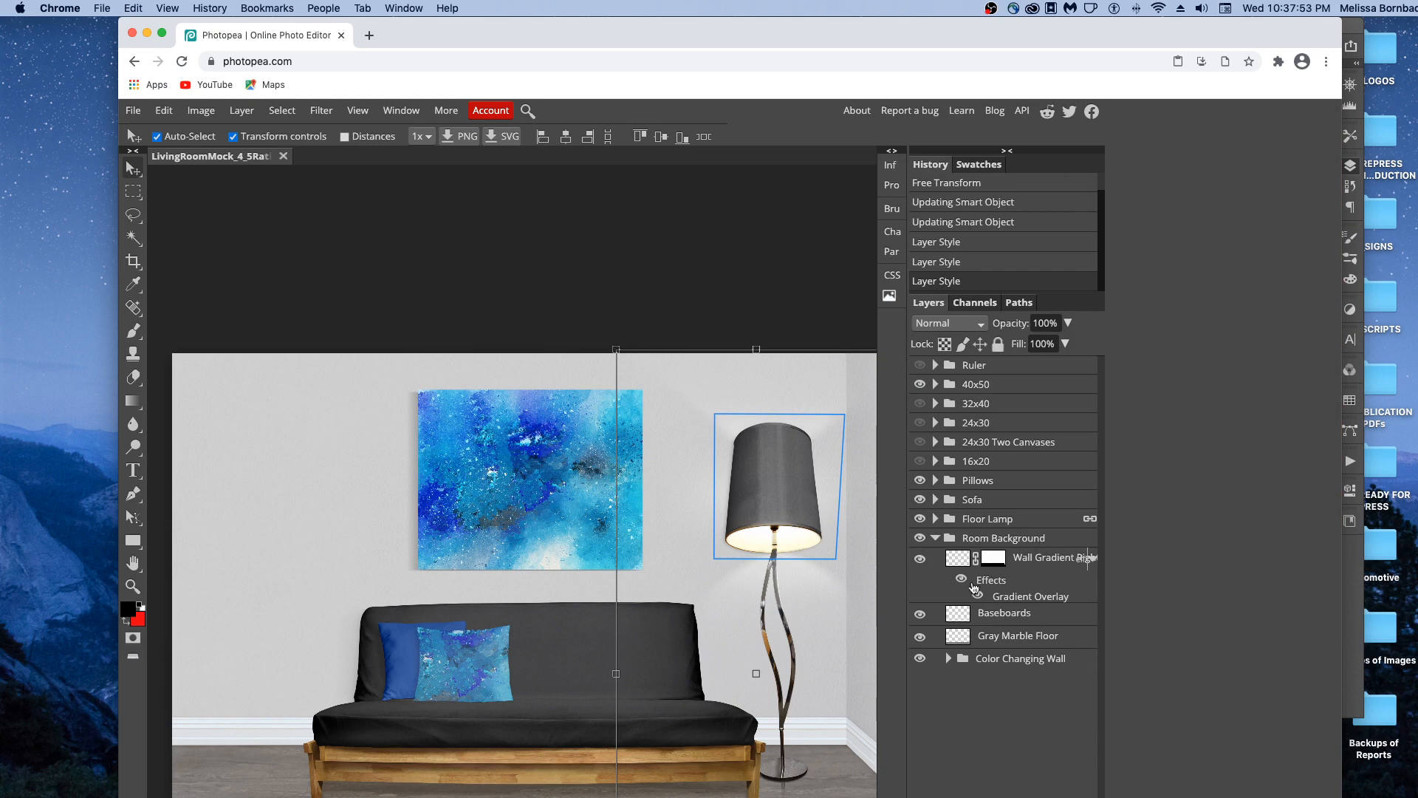
click(953, 659)
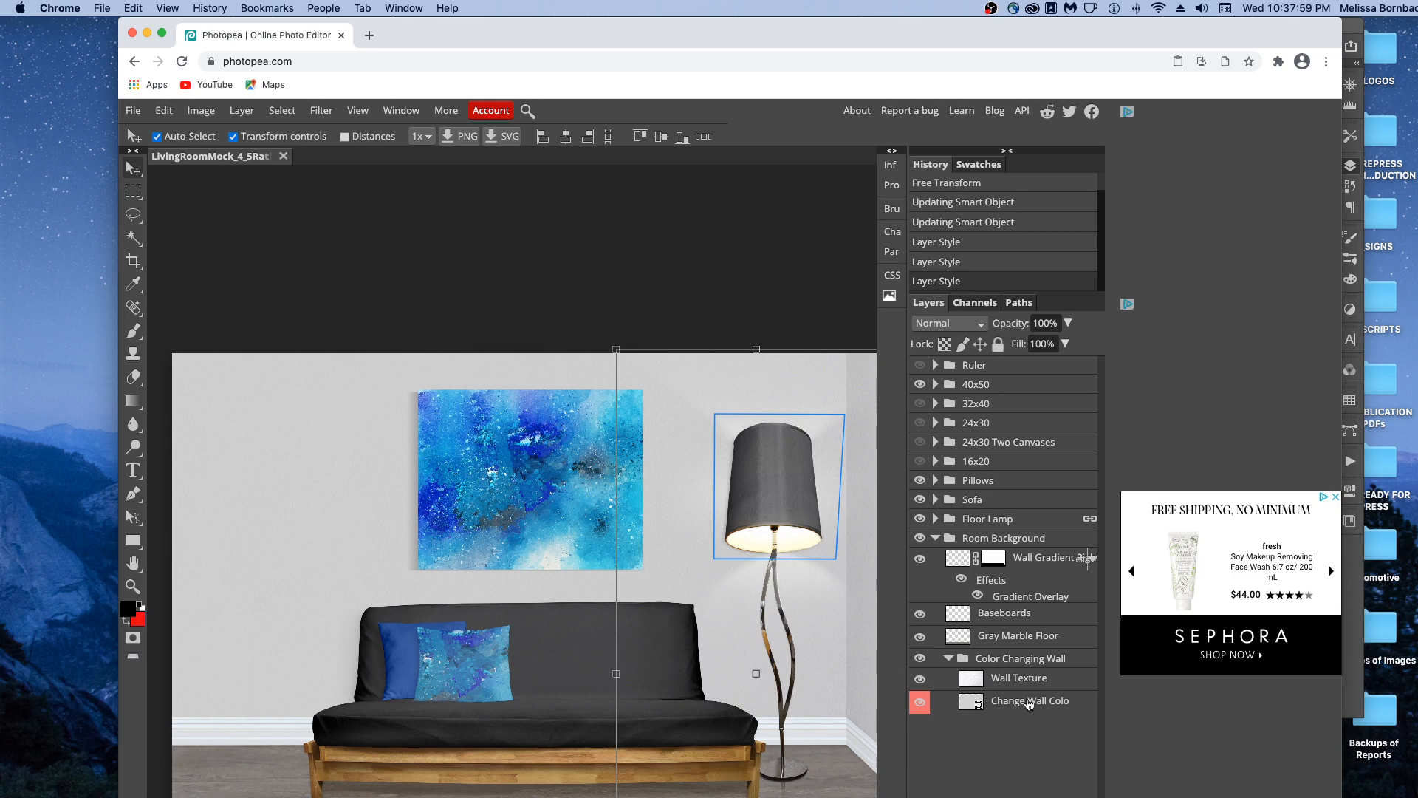
click(1084, 702)
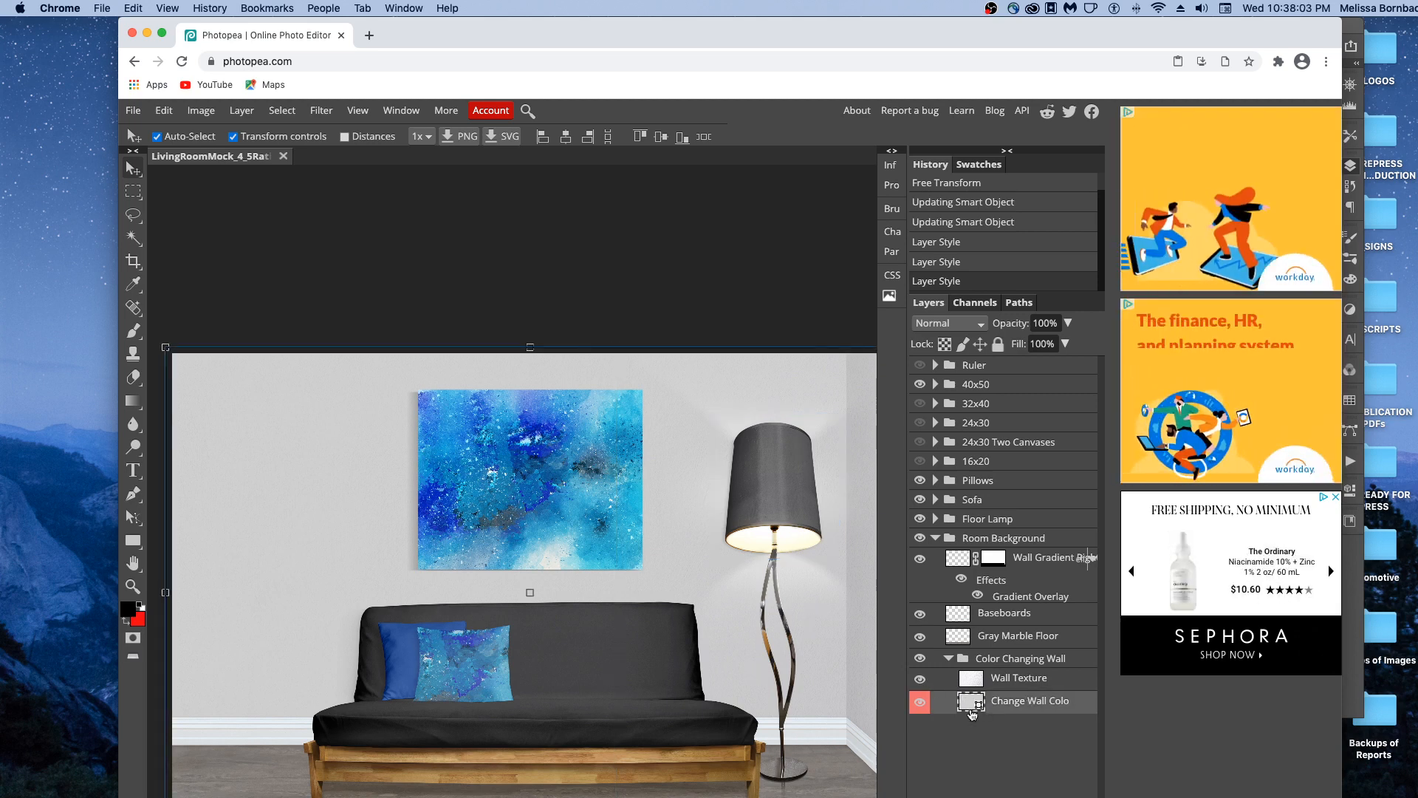
double_click(975, 705)
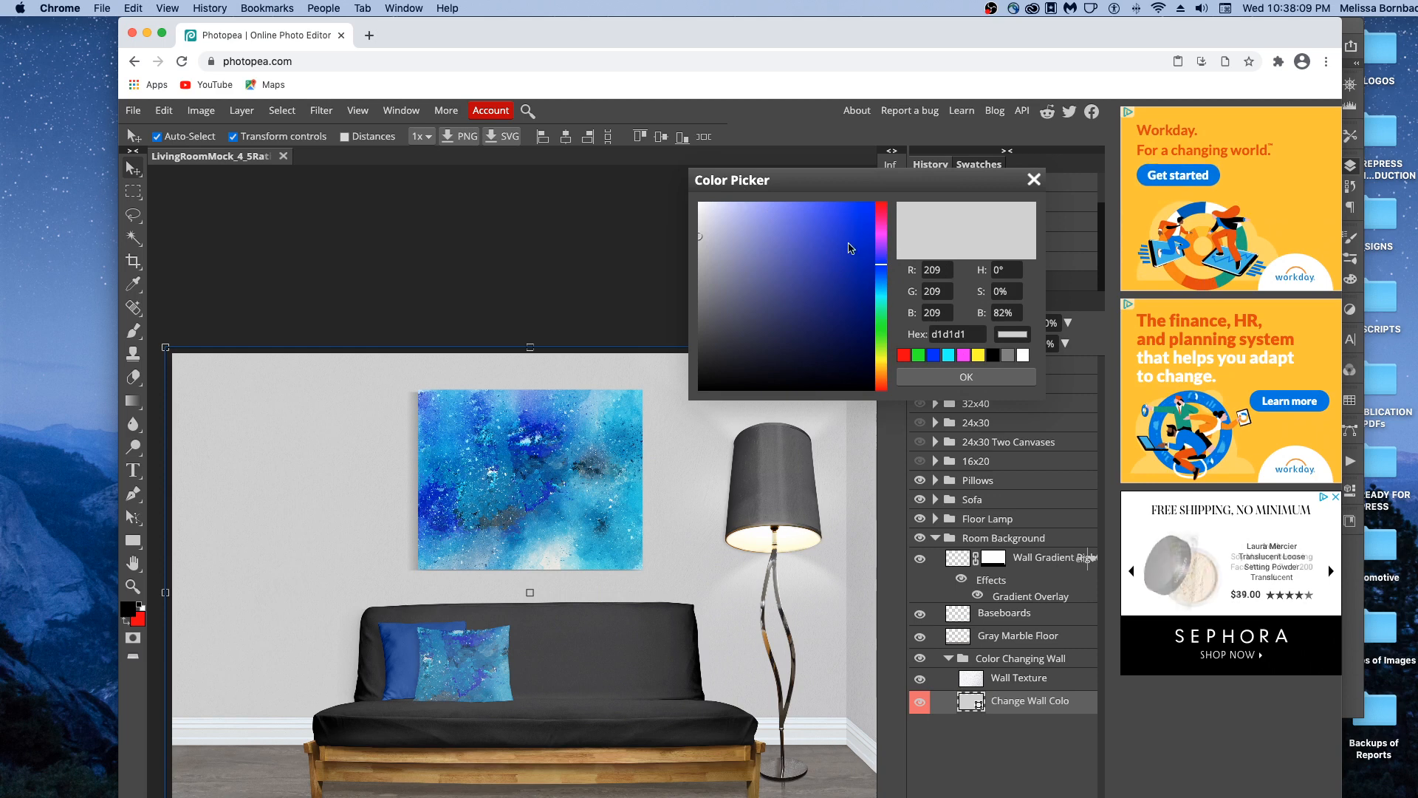
click(881, 282)
click(881, 267)
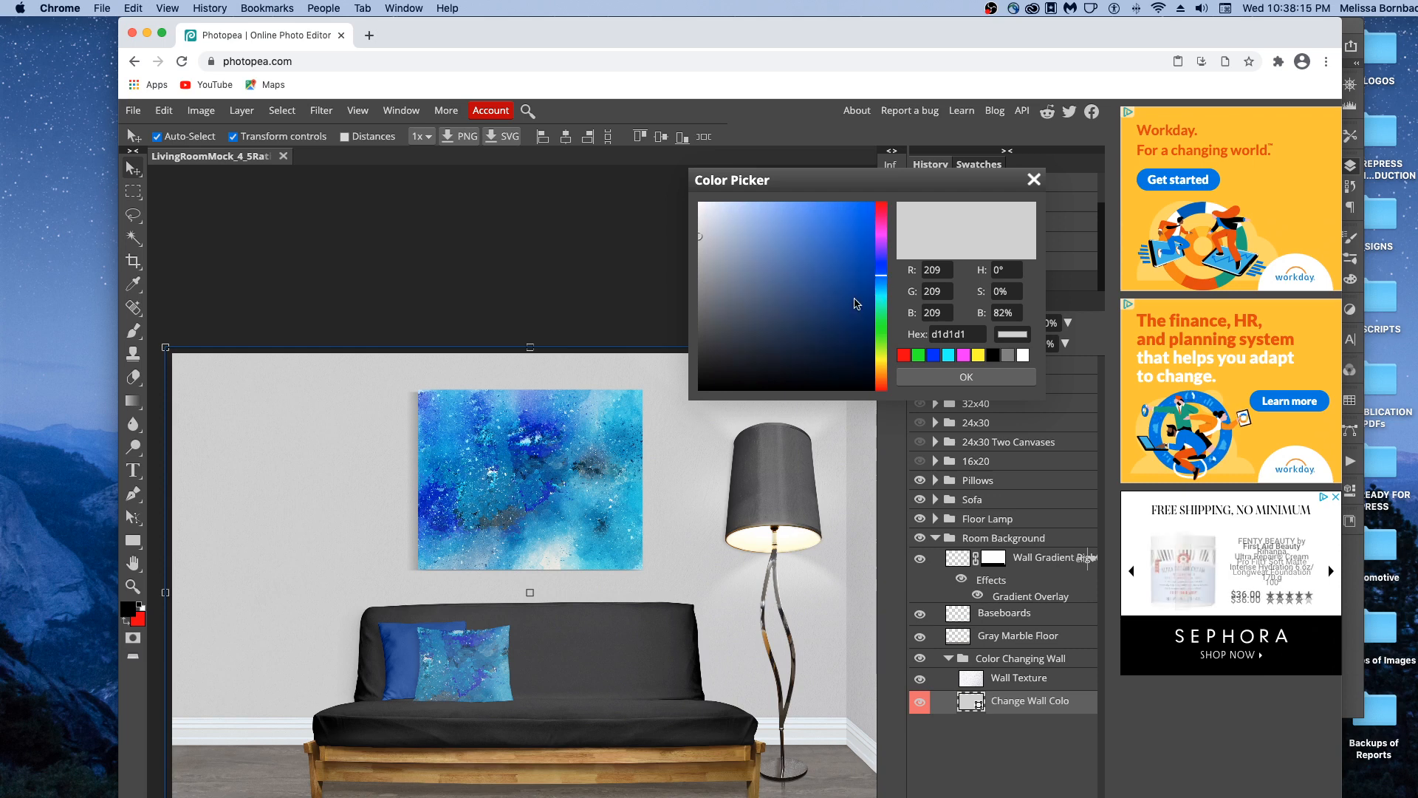
click(861, 309)
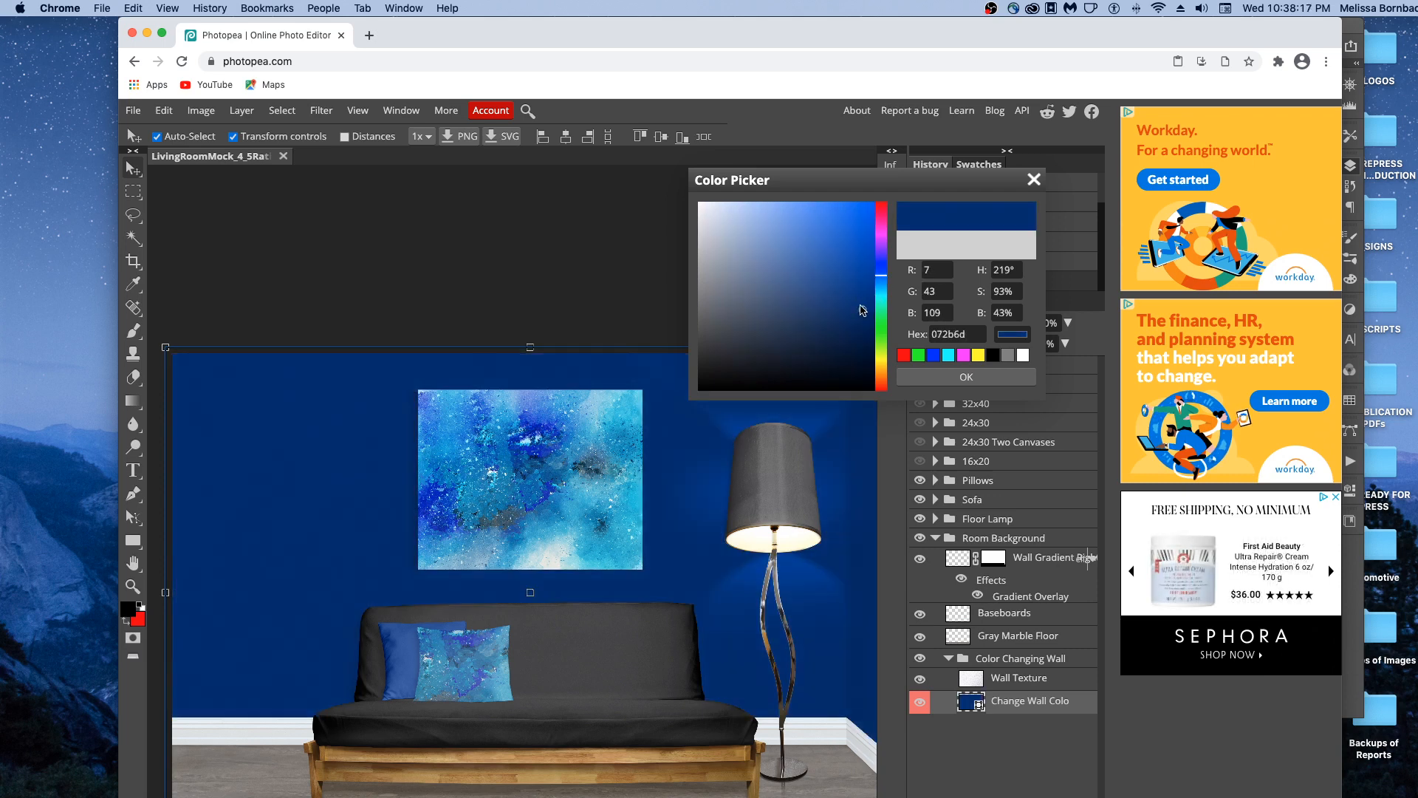
click(855, 298)
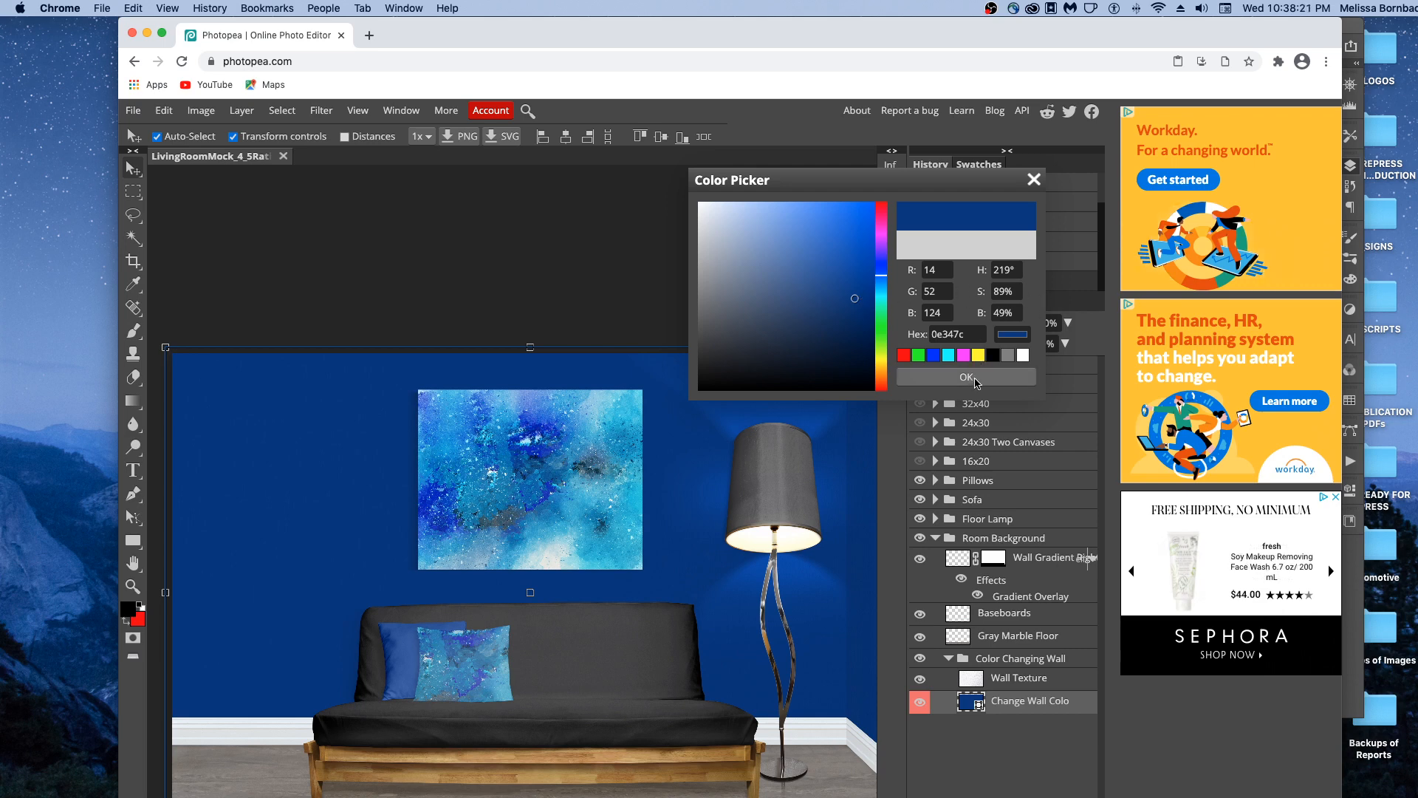
click(972, 379)
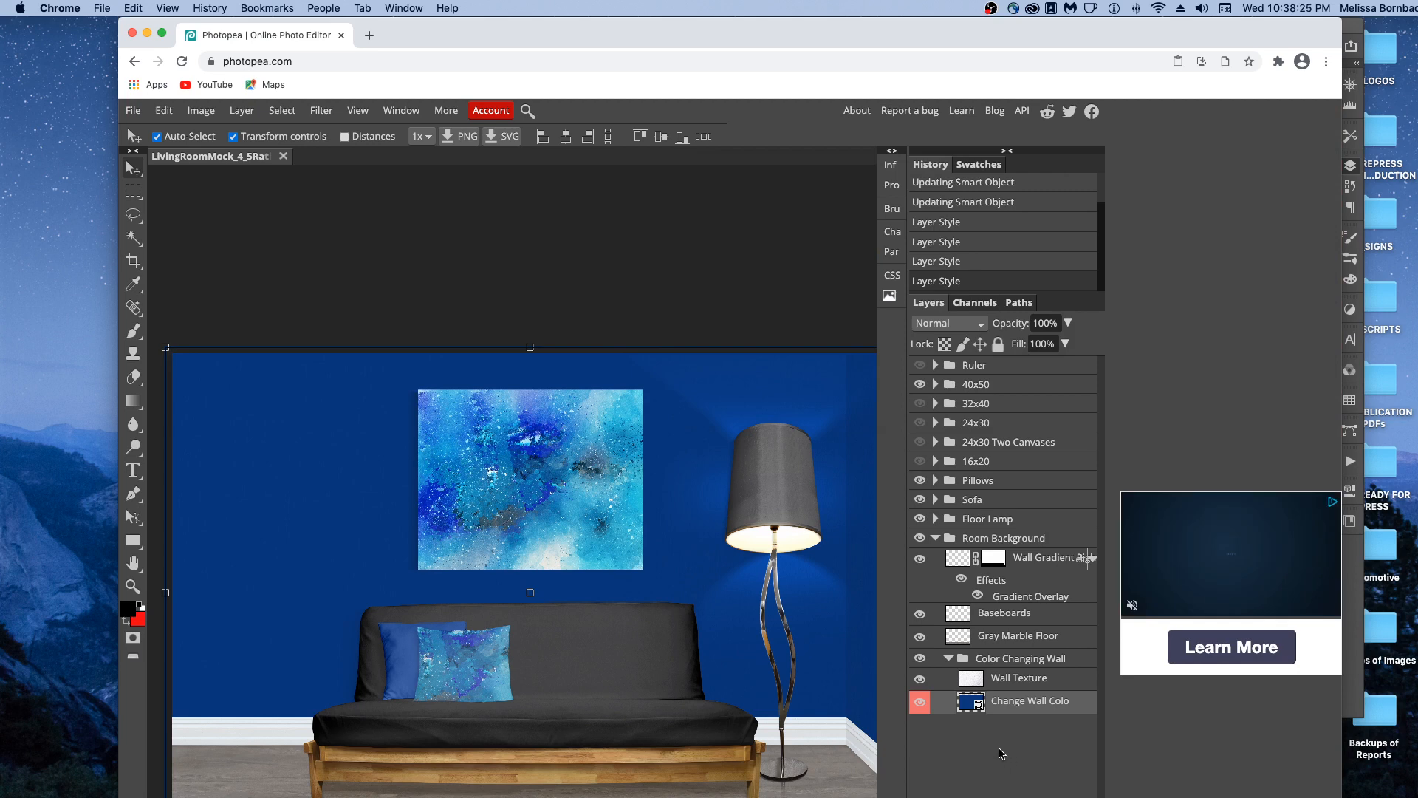
Compare the wall with and without the Wall Texture layer, and set that layer's opacity to 12%.
click(923, 681)
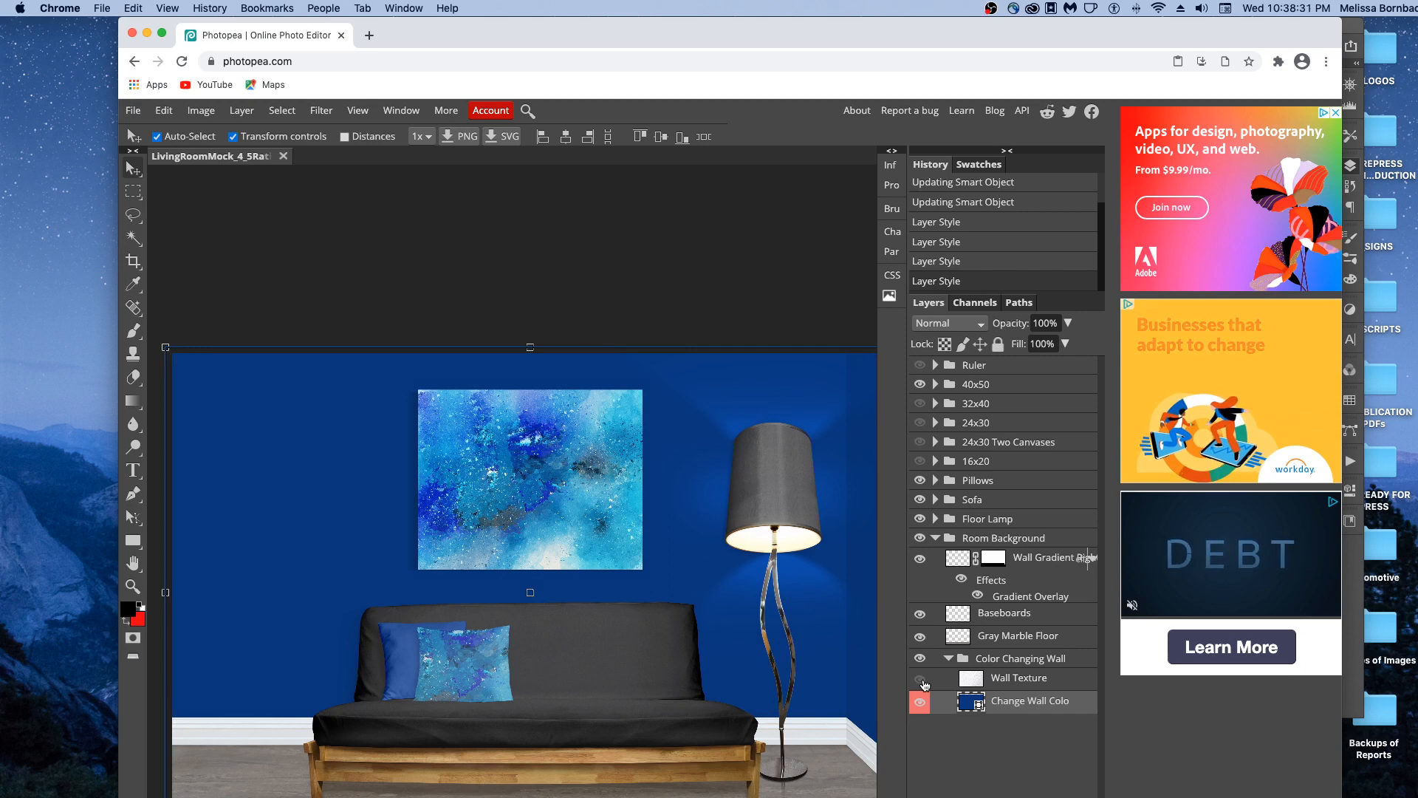
click(923, 681)
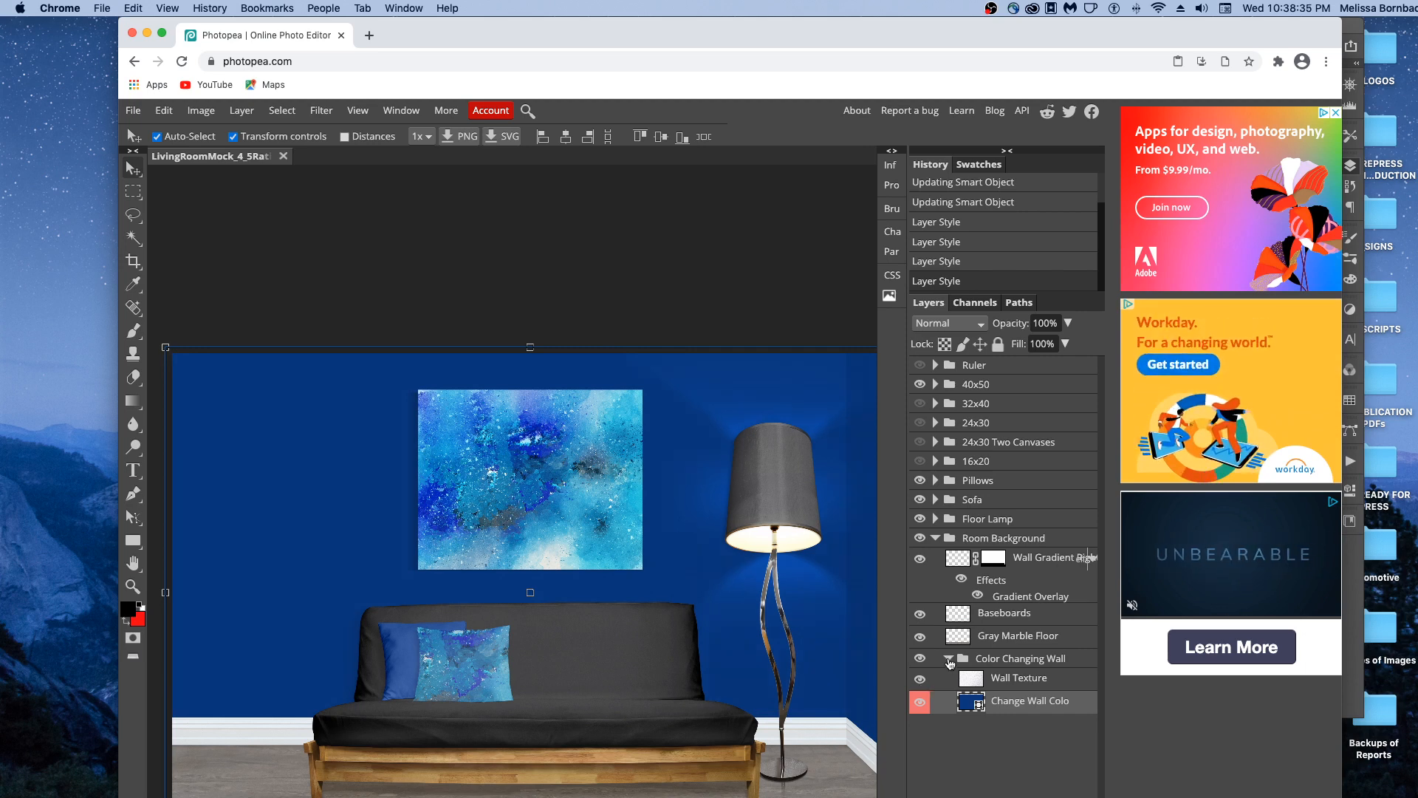
click(1011, 680)
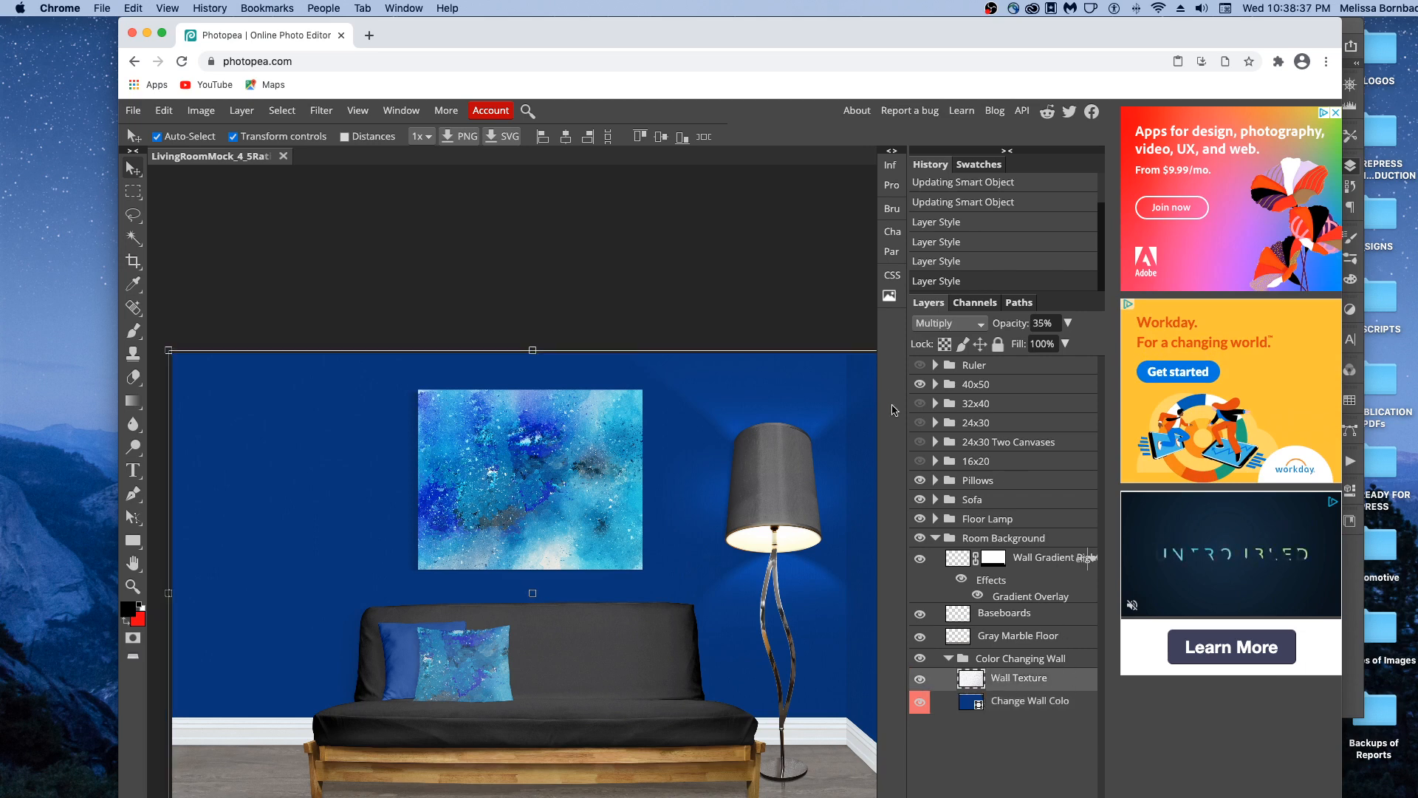
click(1067, 325)
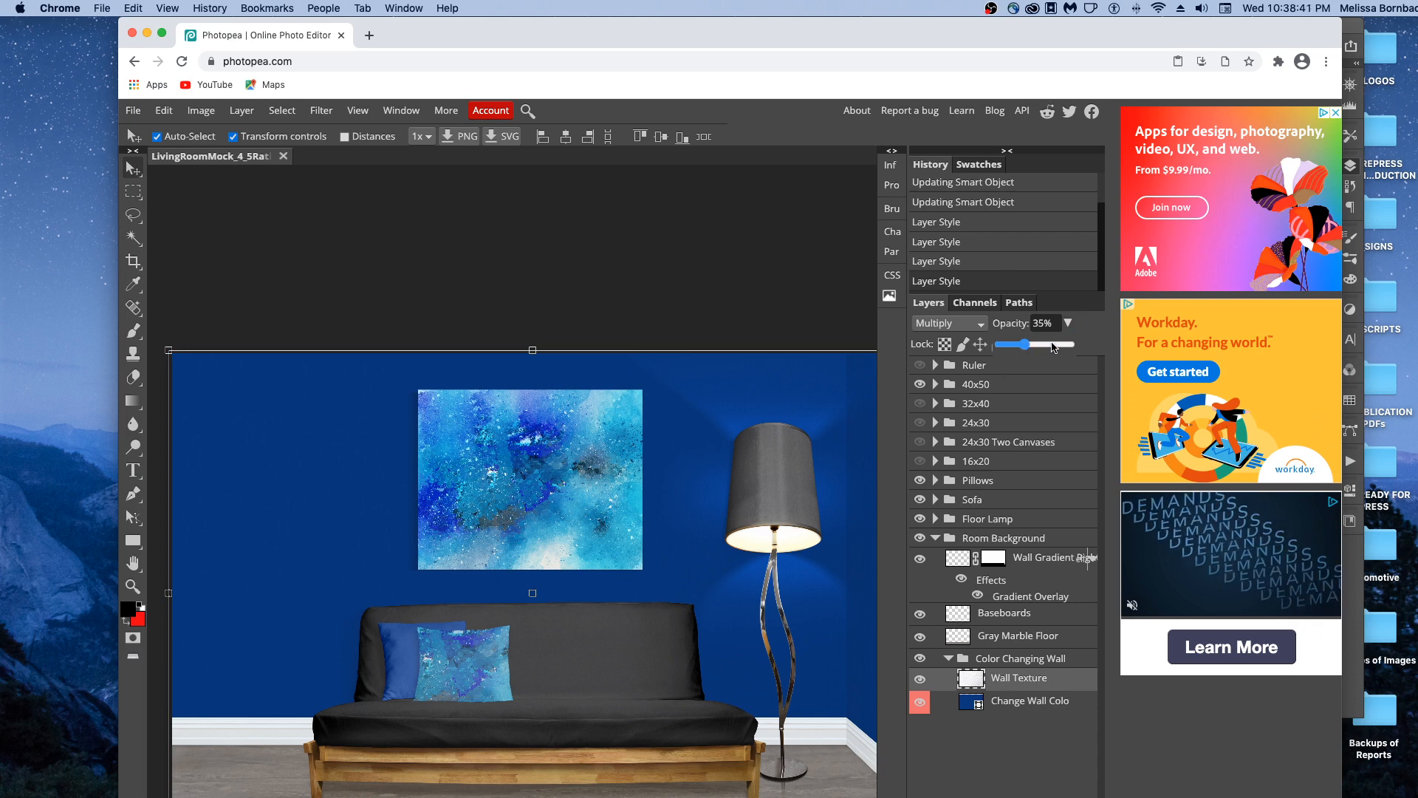
drag(1053, 347, 1010, 345)
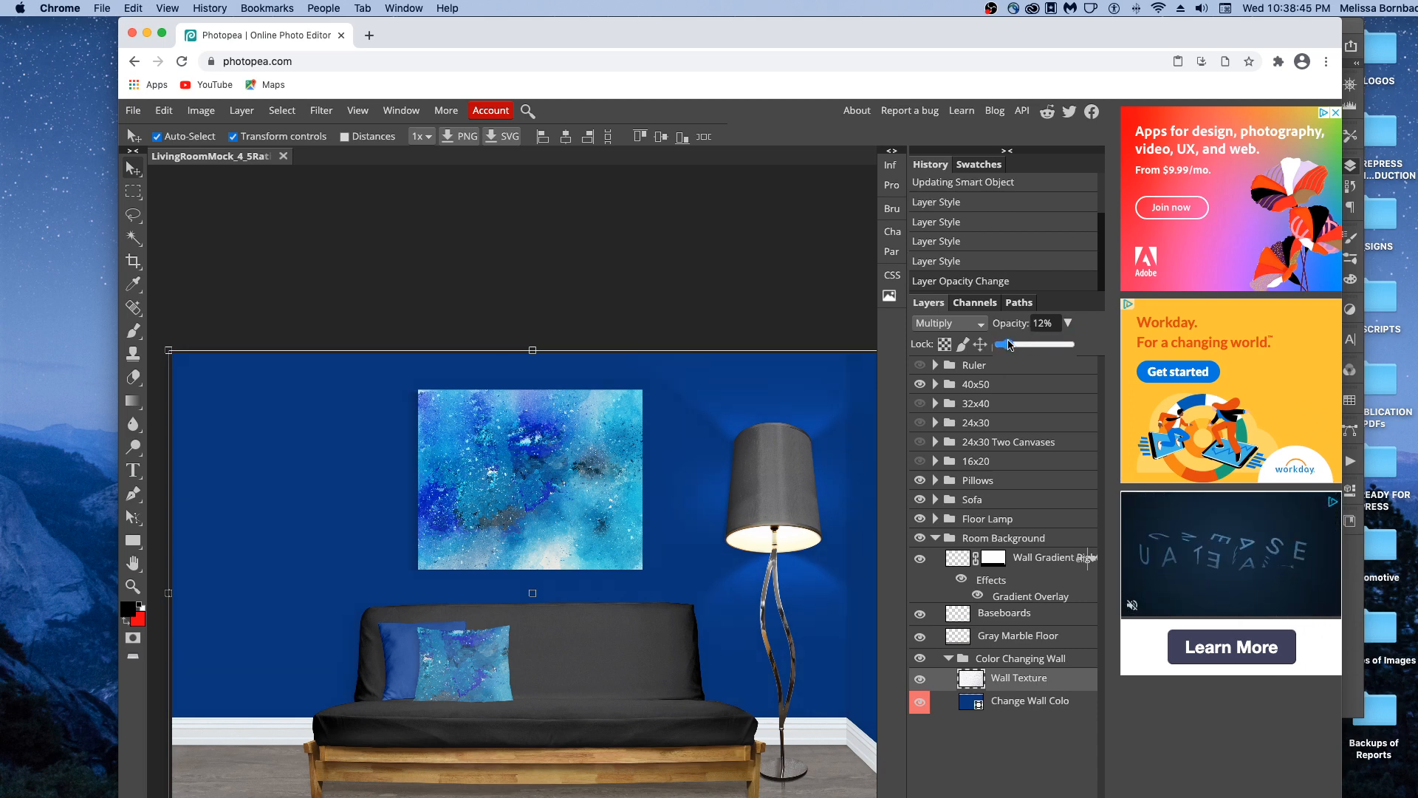
click(1067, 325)
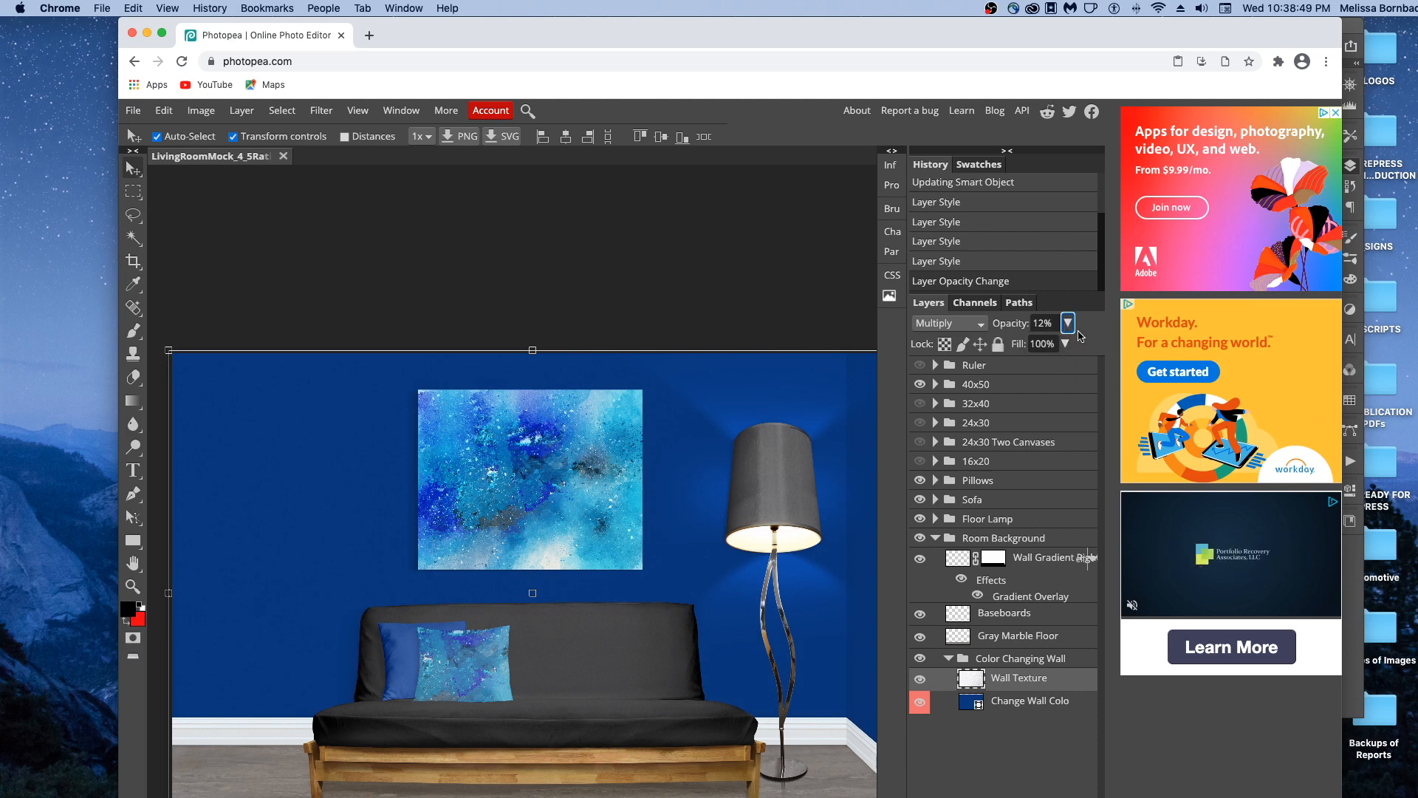
click(1073, 330)
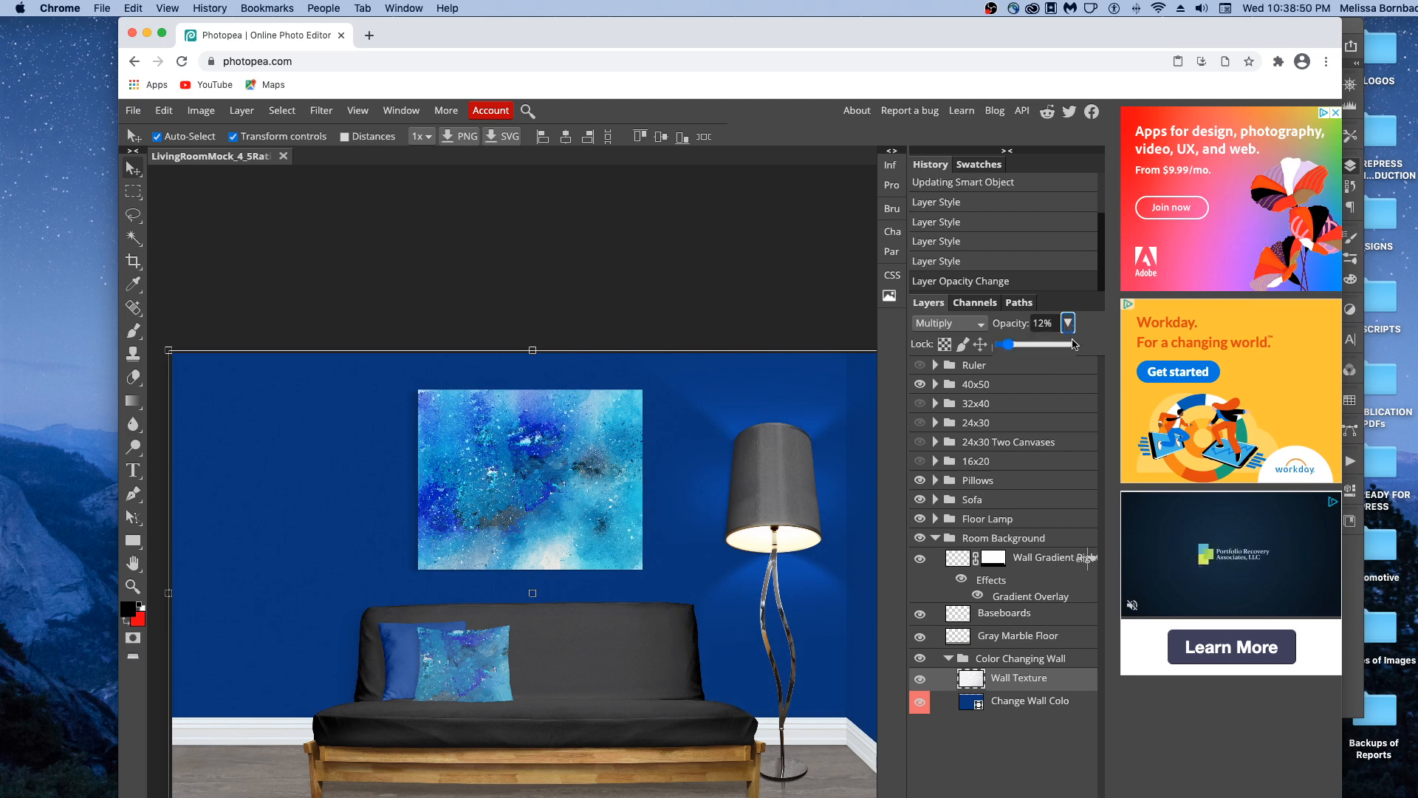
Preview the room without the Pillows group and without the Floor Lamp group, showing each group again.
click(921, 483)
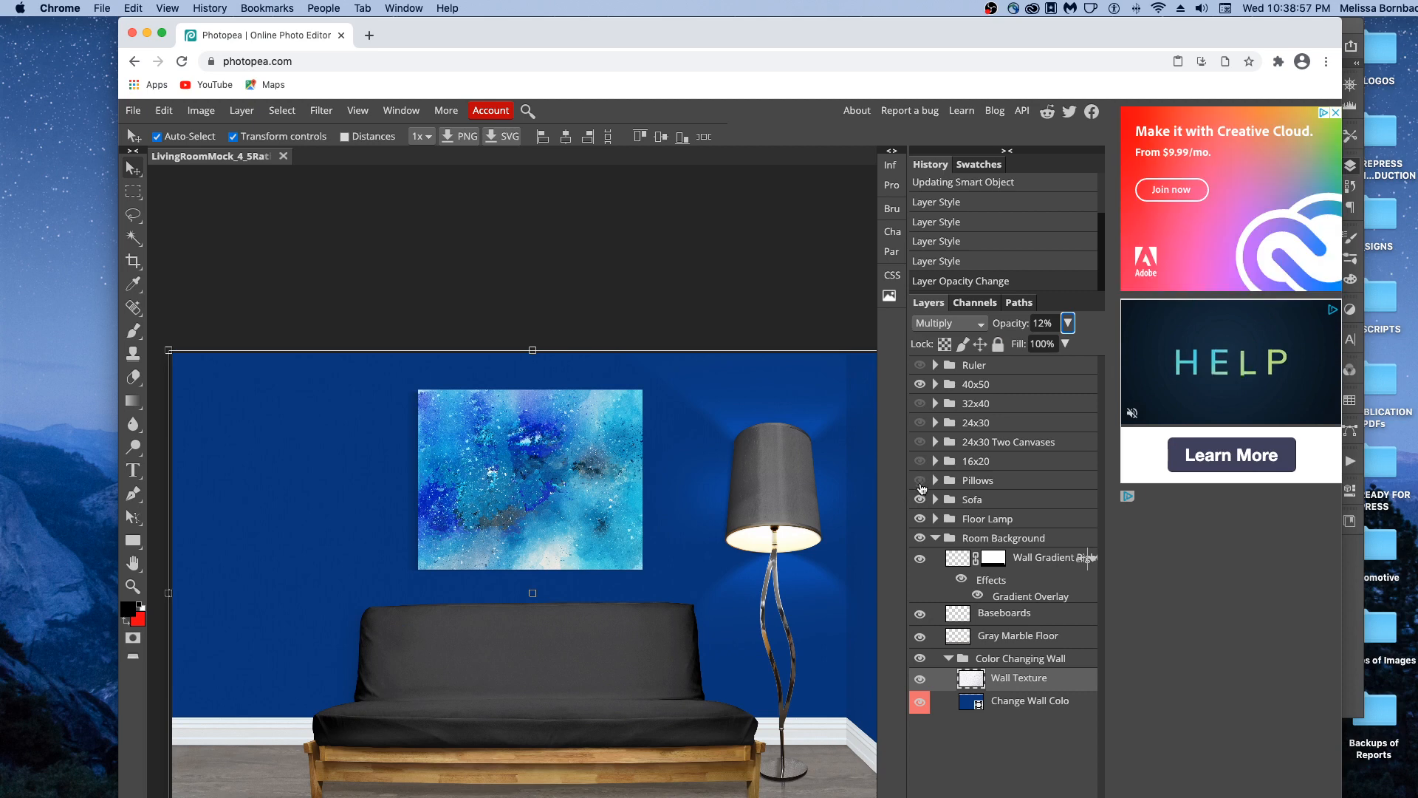
click(921, 487)
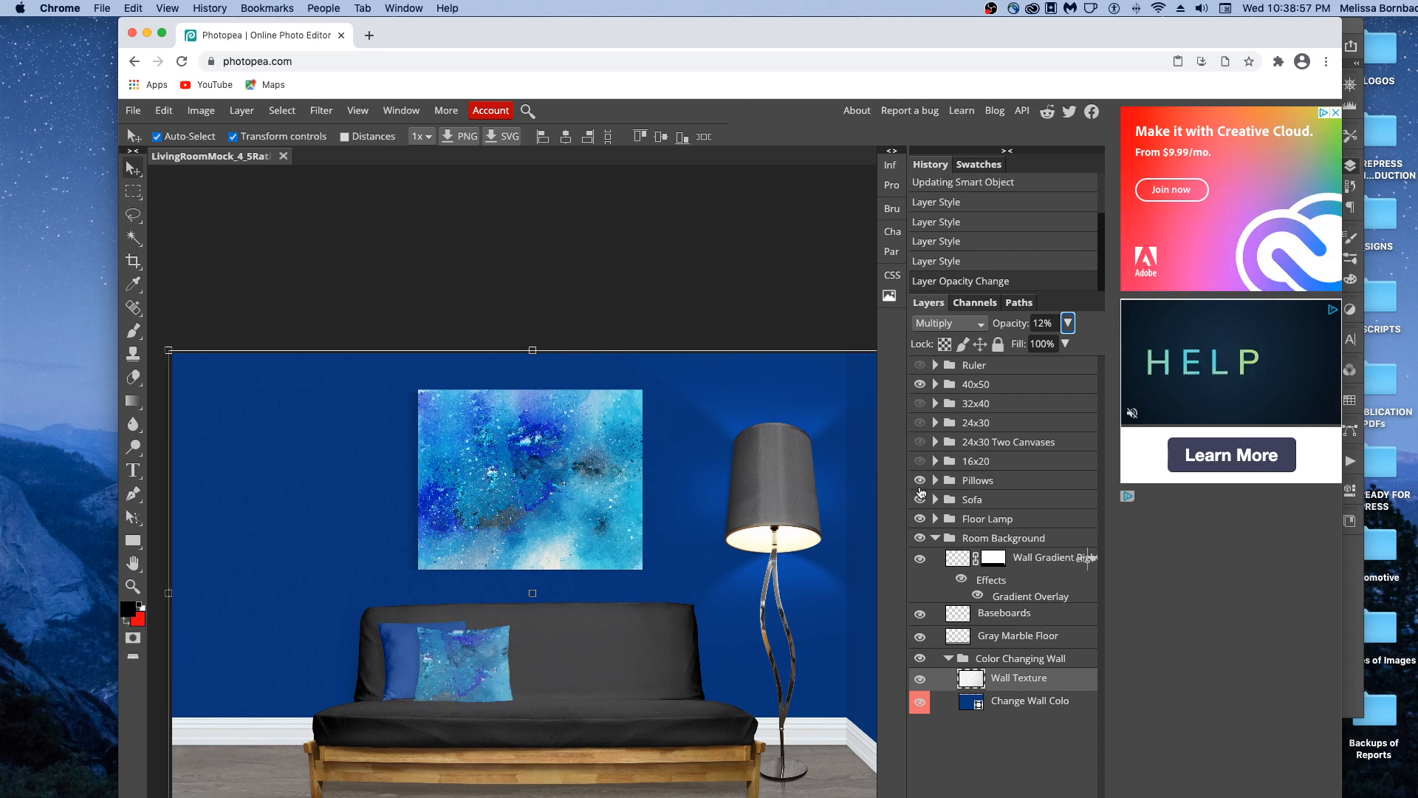
click(920, 520)
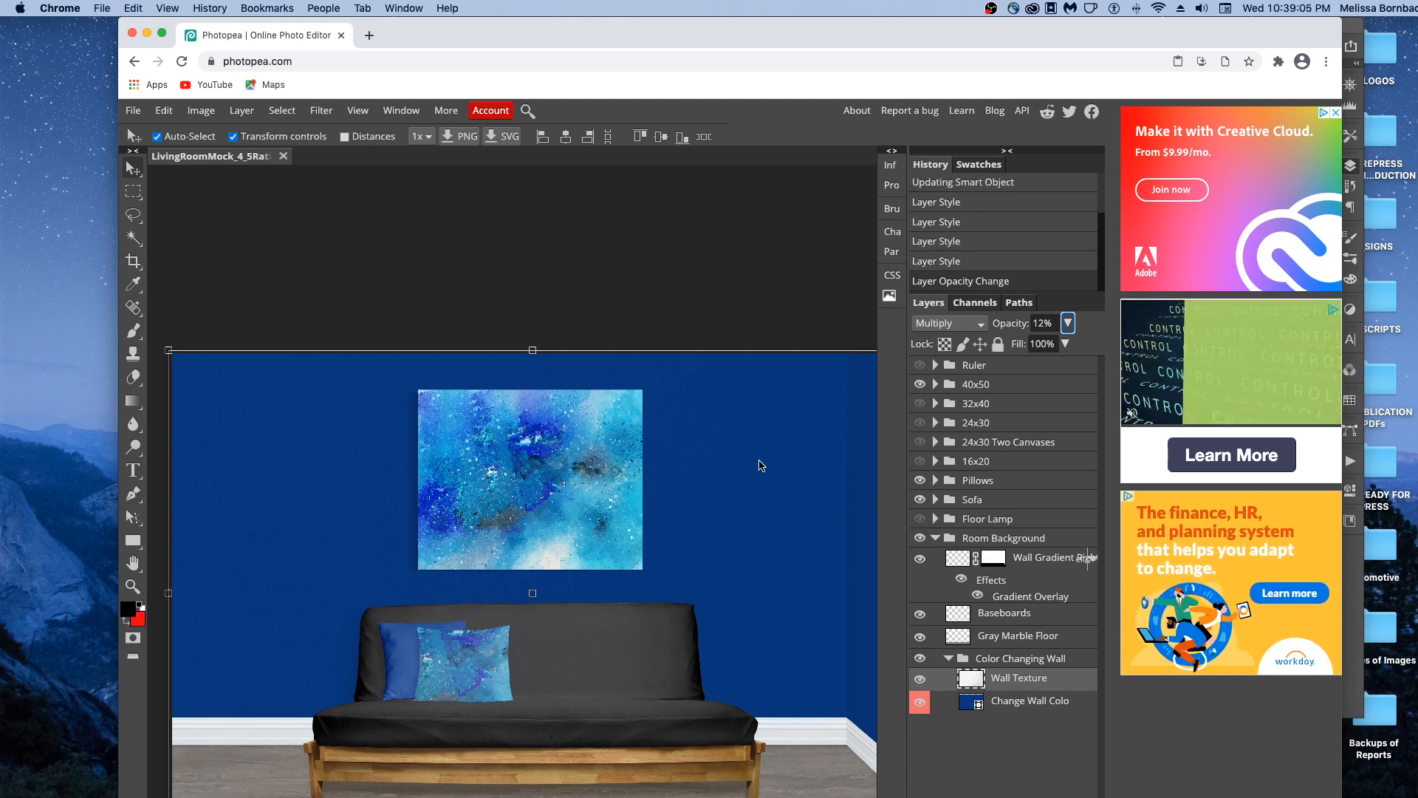
click(920, 519)
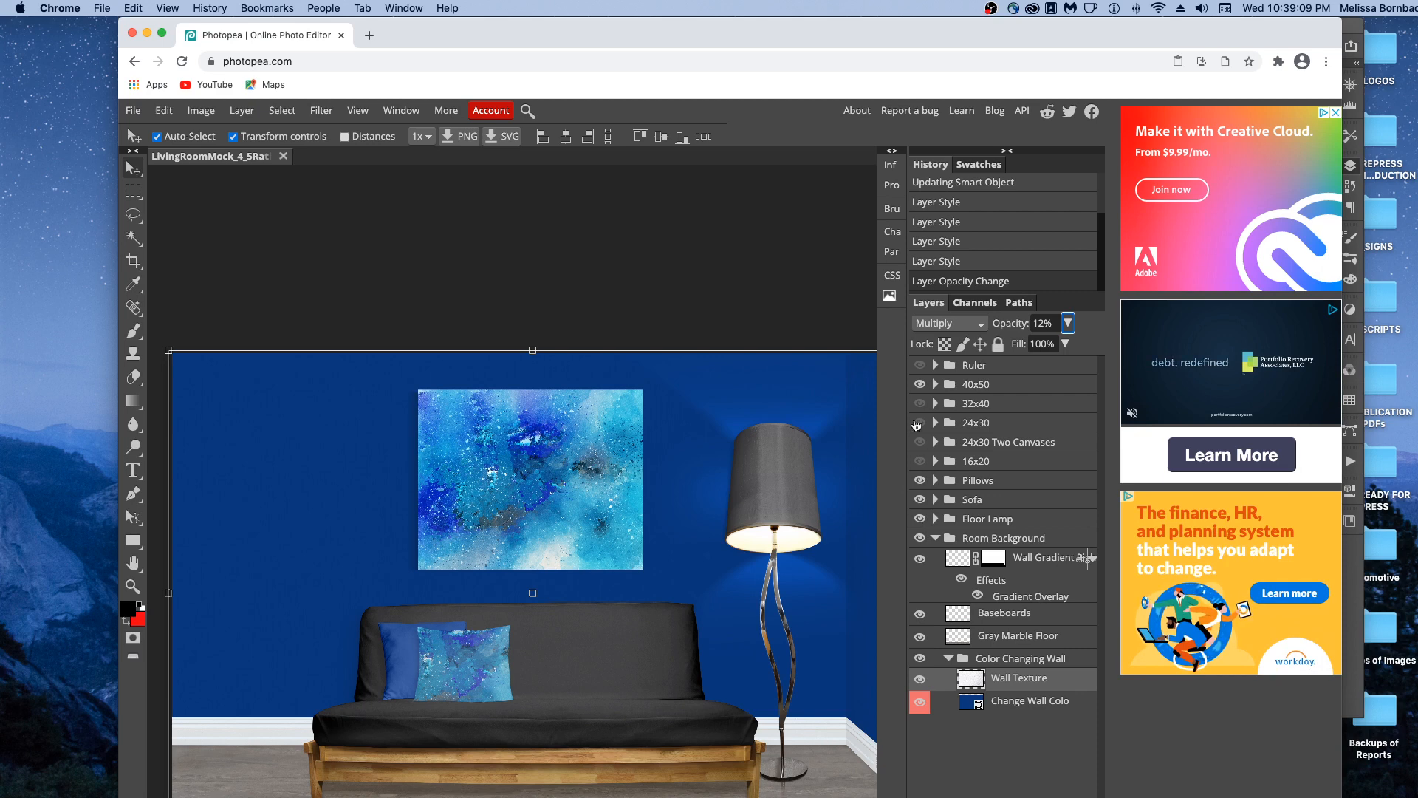
Create a new smart object via copy from the 40x50 group's Design - Canvas layer and move the copy above the group.
click(935, 538)
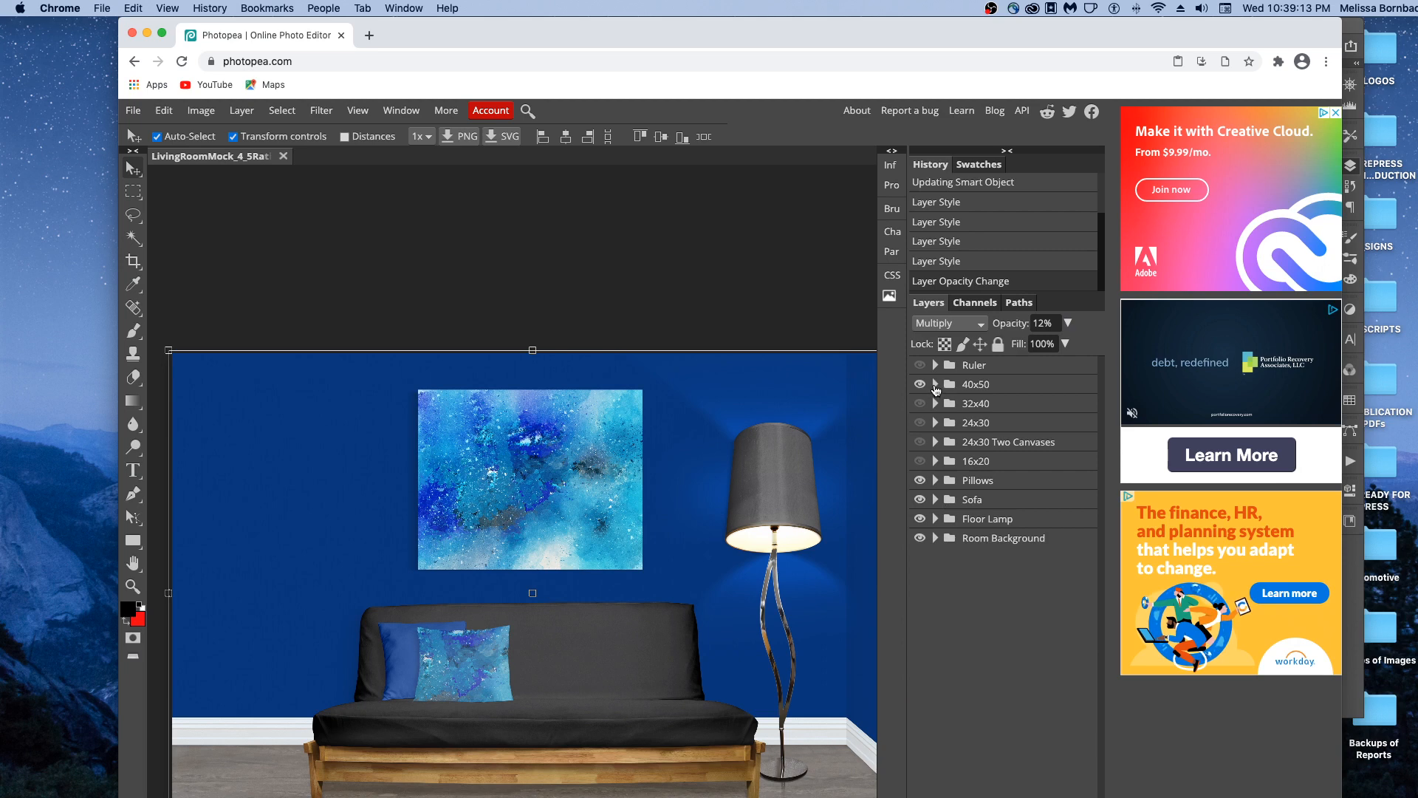
click(935, 385)
click(1023, 412)
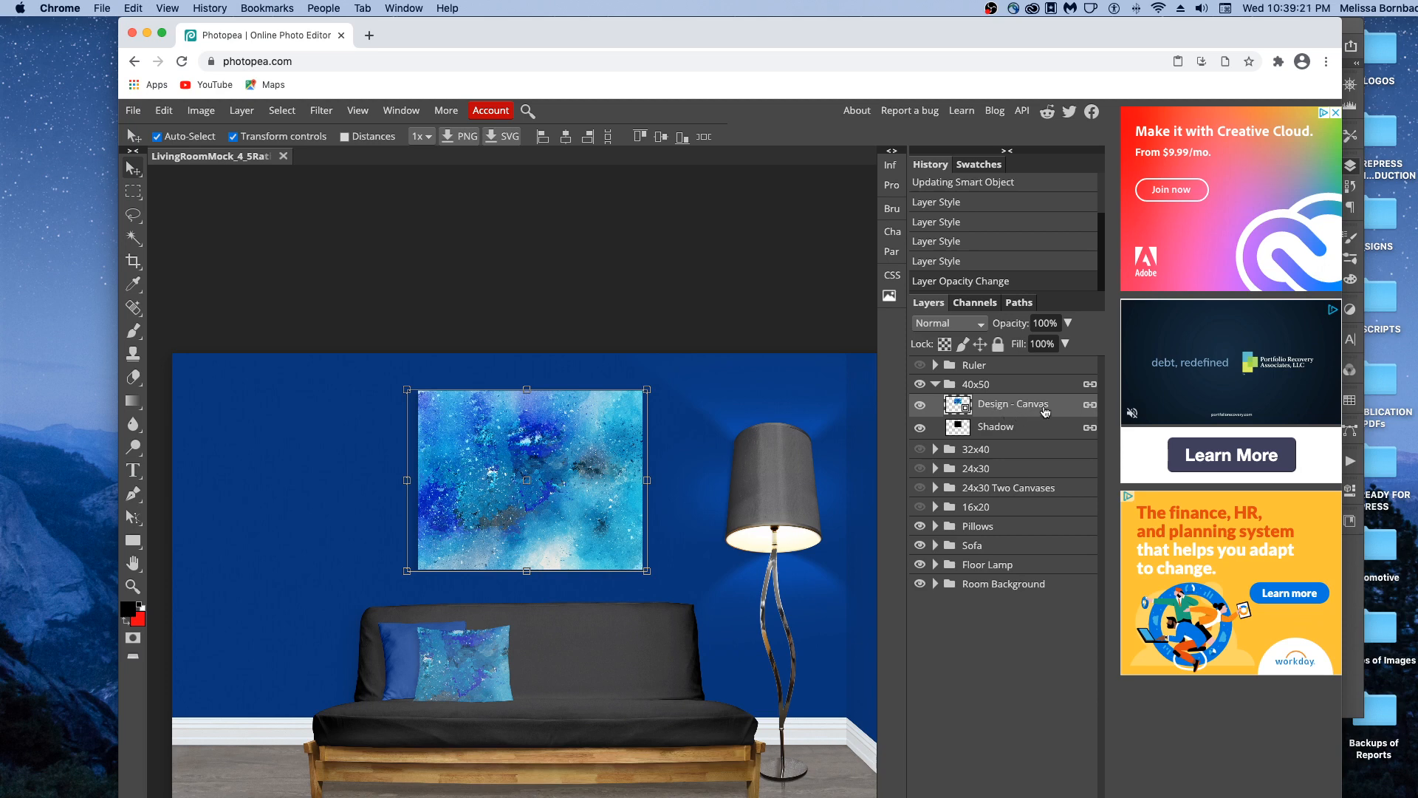
right_click(1045, 412)
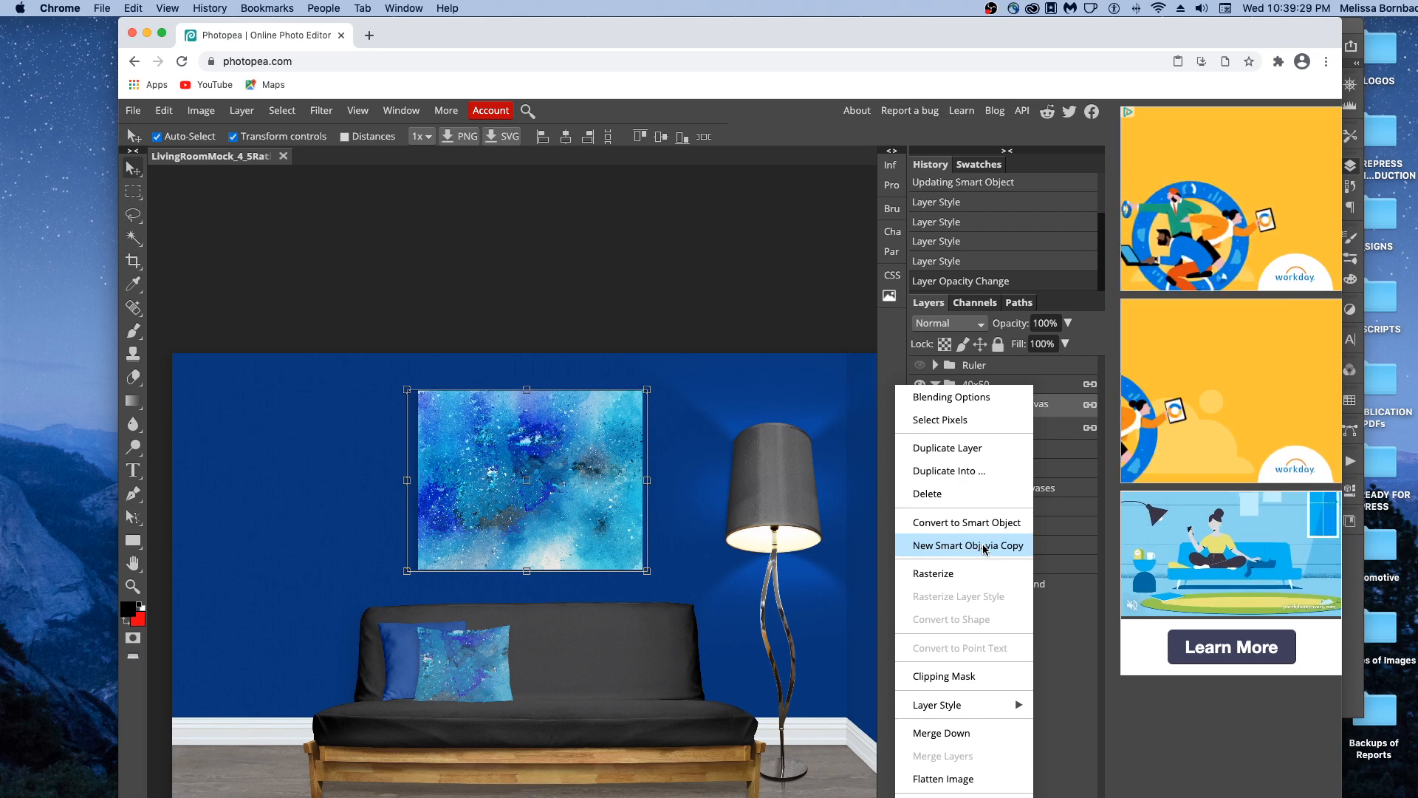
click(1012, 545)
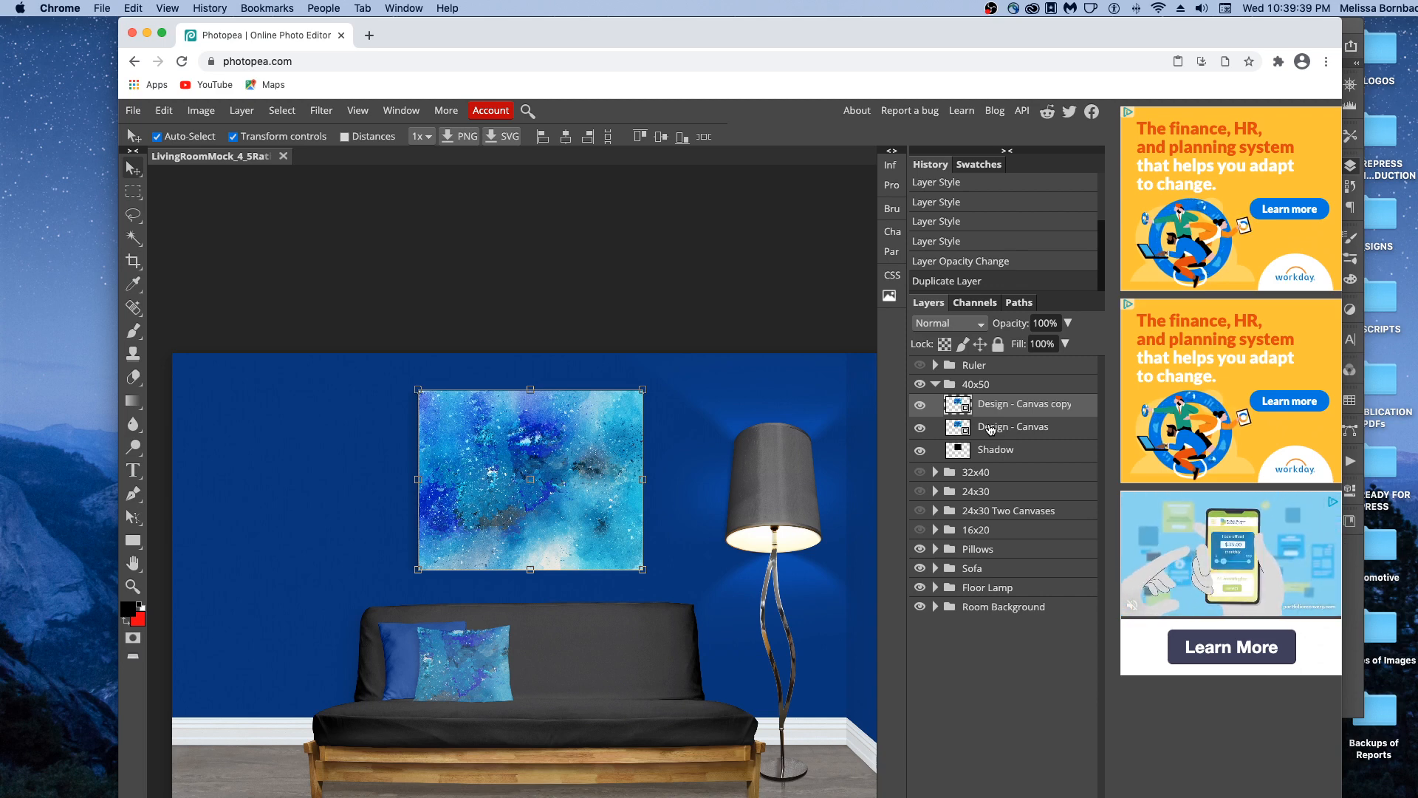
drag(990, 411, 996, 377)
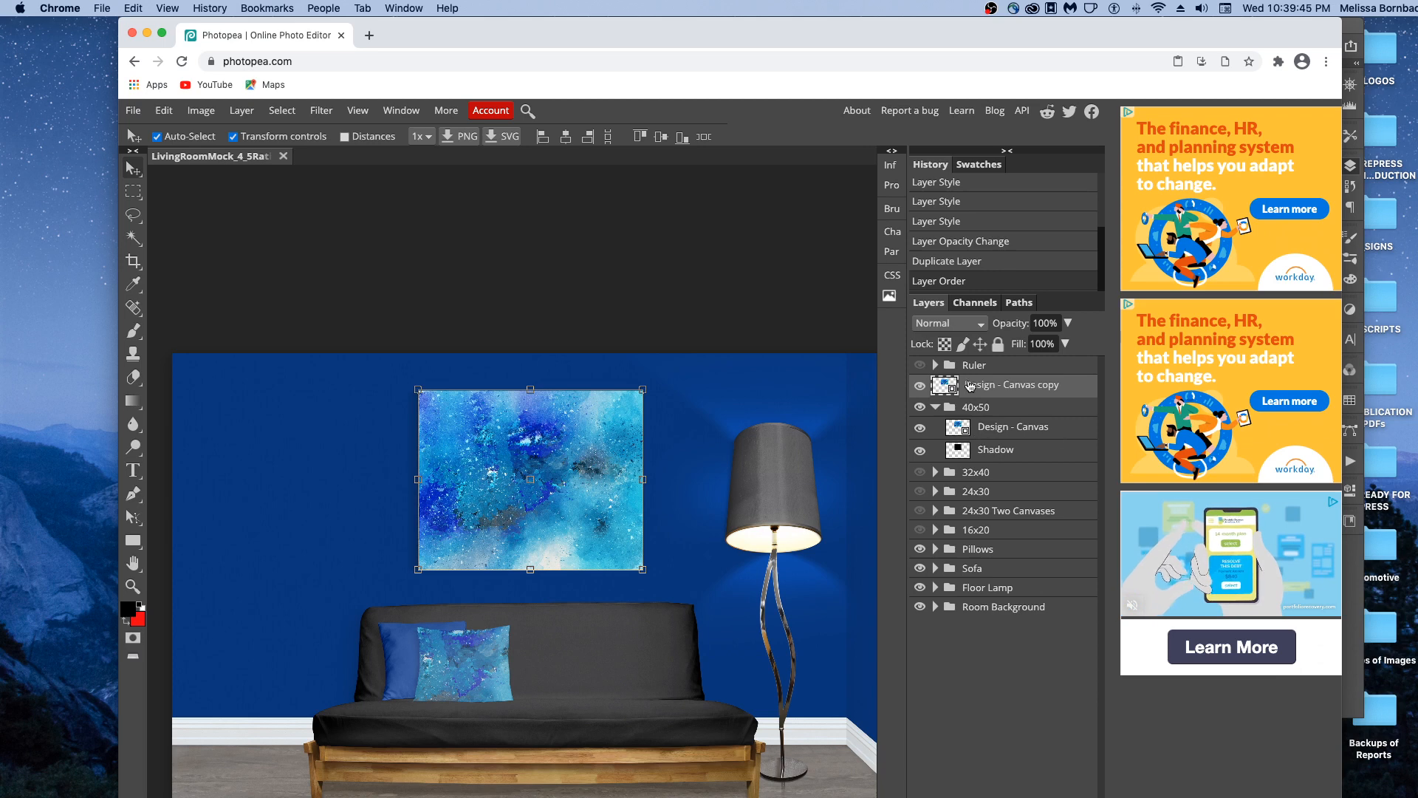
Hide the 40x50 group, and show the guides and the Ruler group over the copied canvas.
click(919, 407)
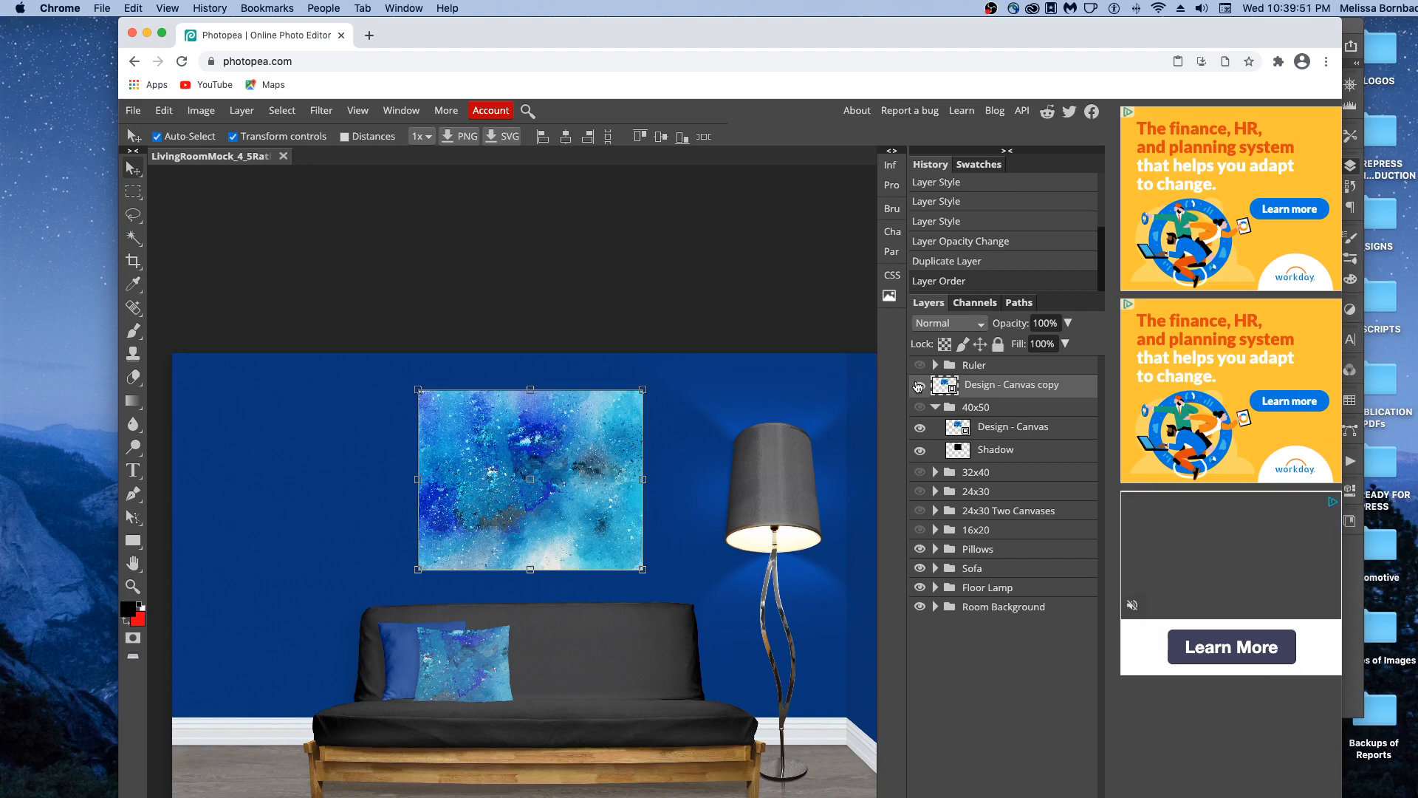
key(super+semicolon)
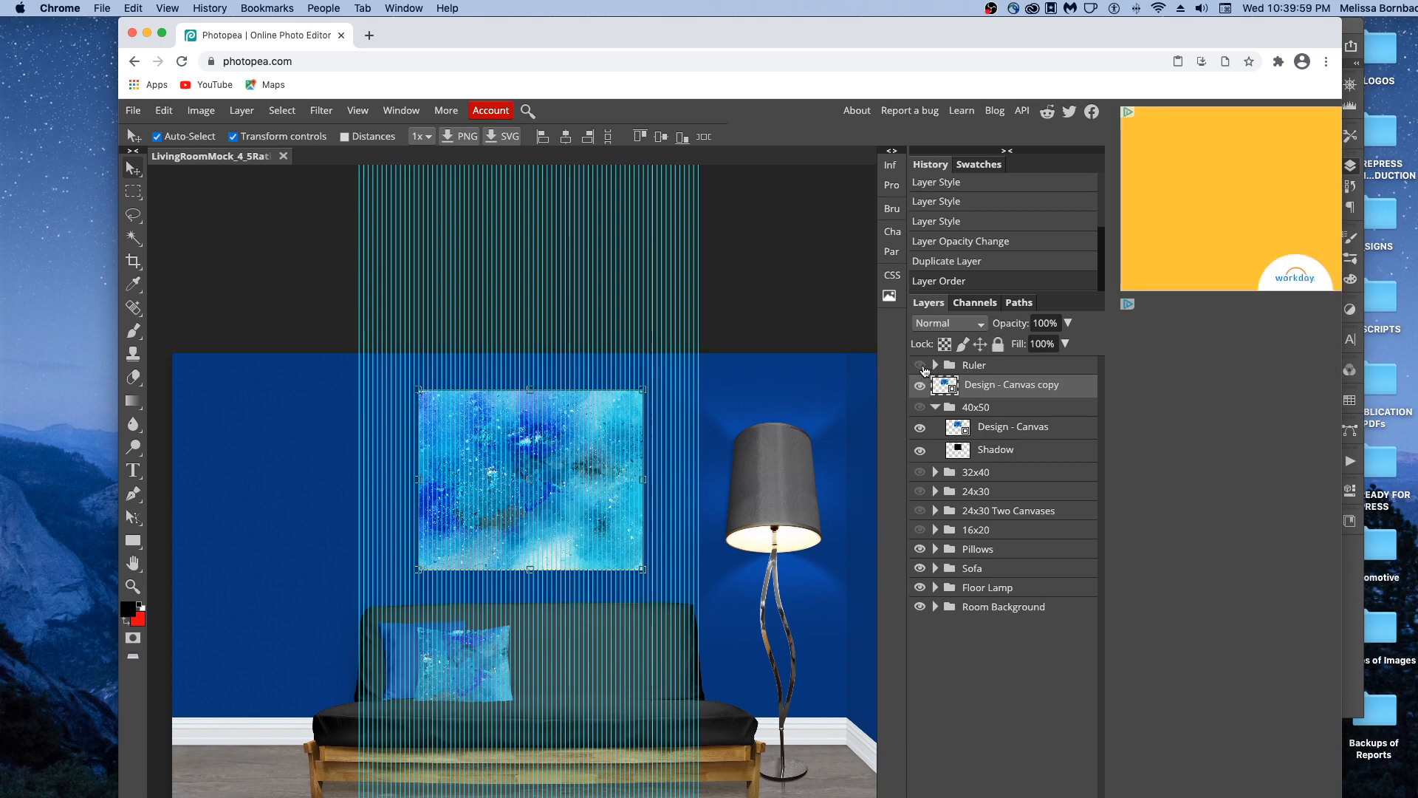
click(922, 366)
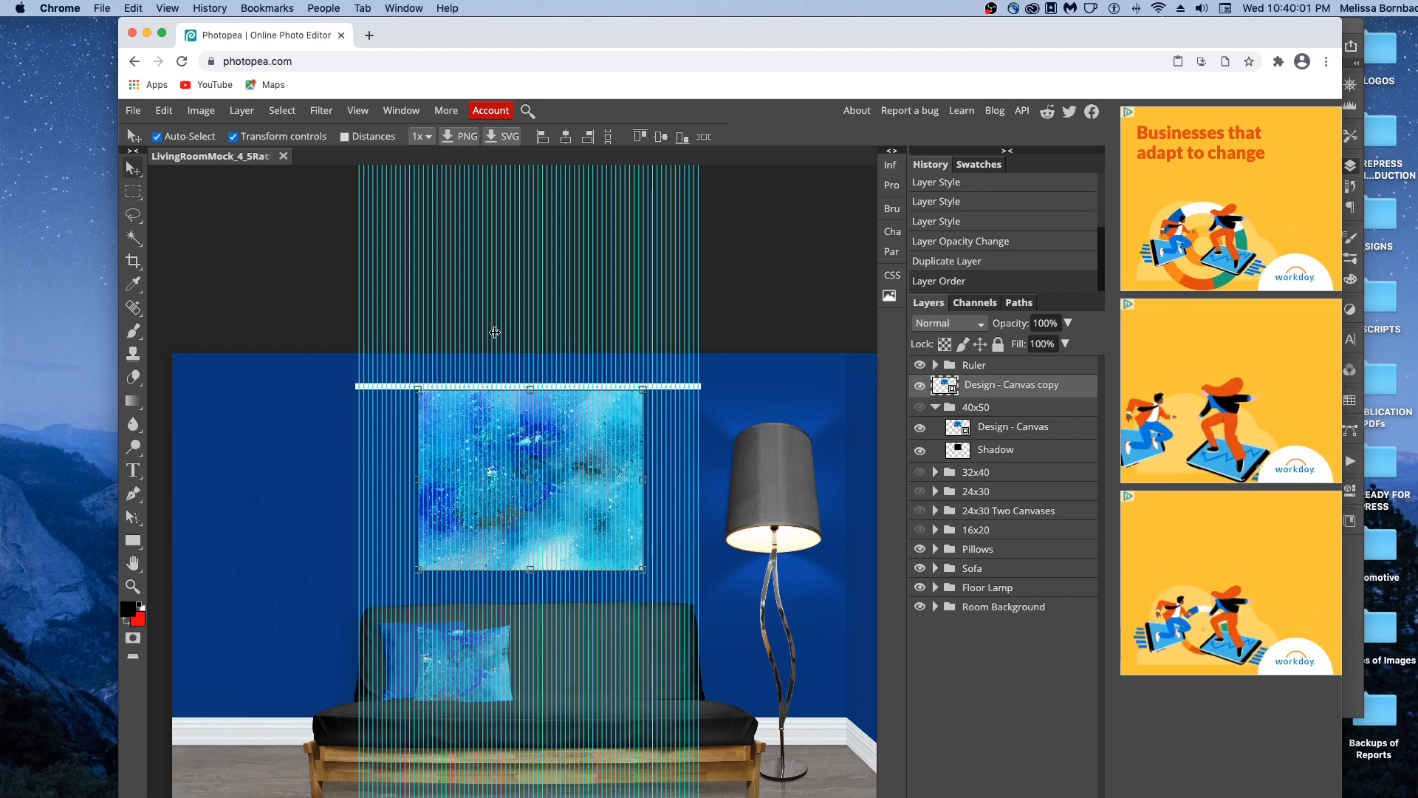
Move the copied canvas so its left edge lines up with mark 1 of the ruler.
scroll(495, 332, up, 3)
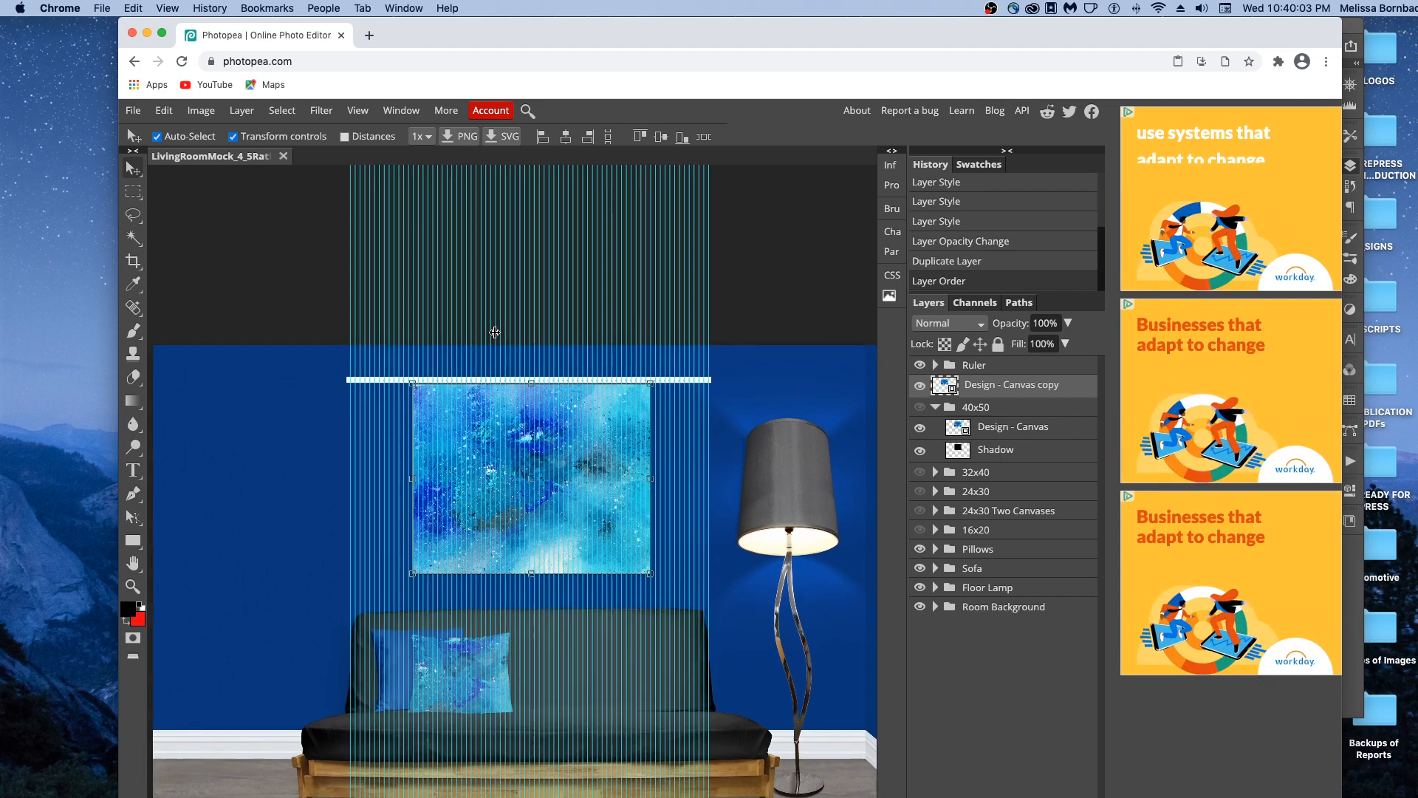
scroll(495, 332, up, 5)
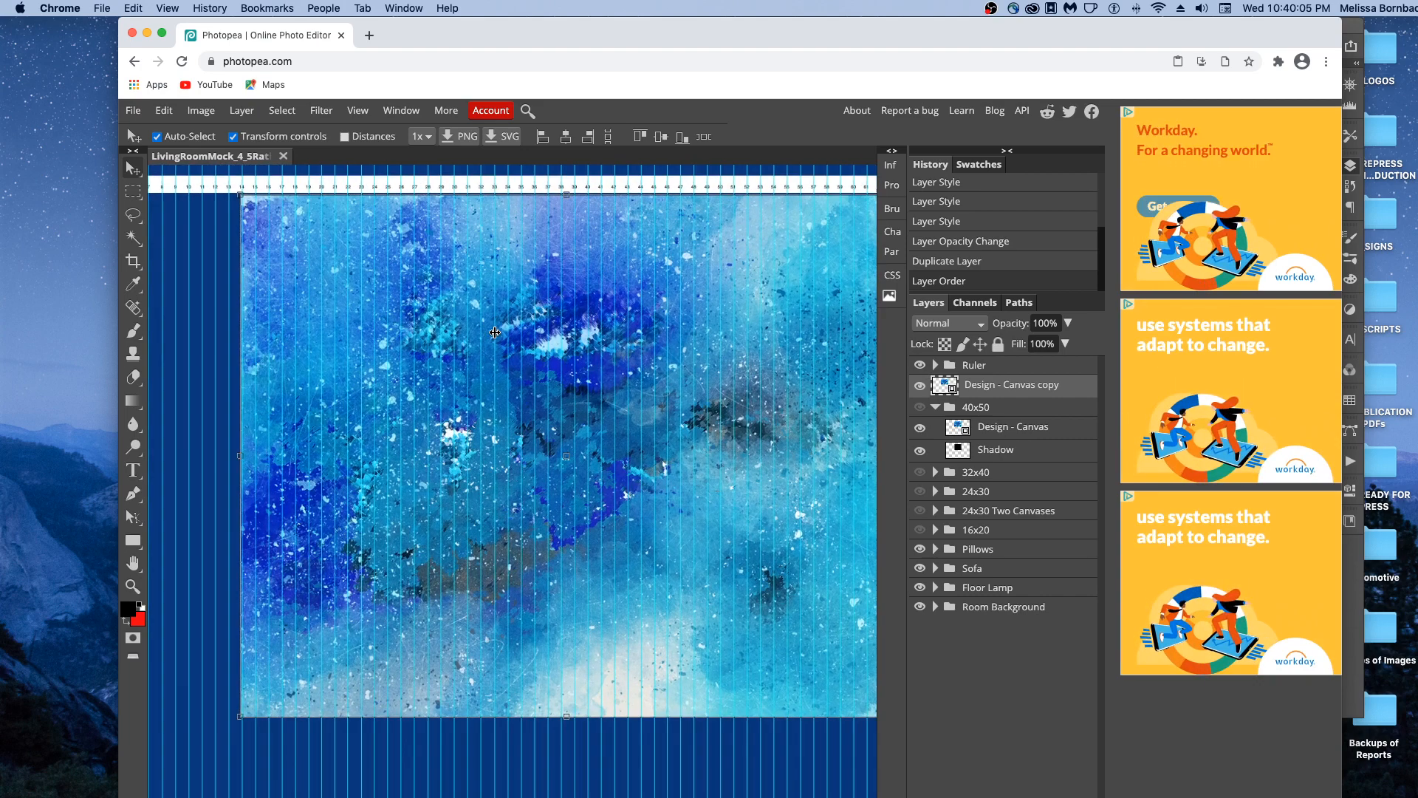
scroll(495, 332, up, 2)
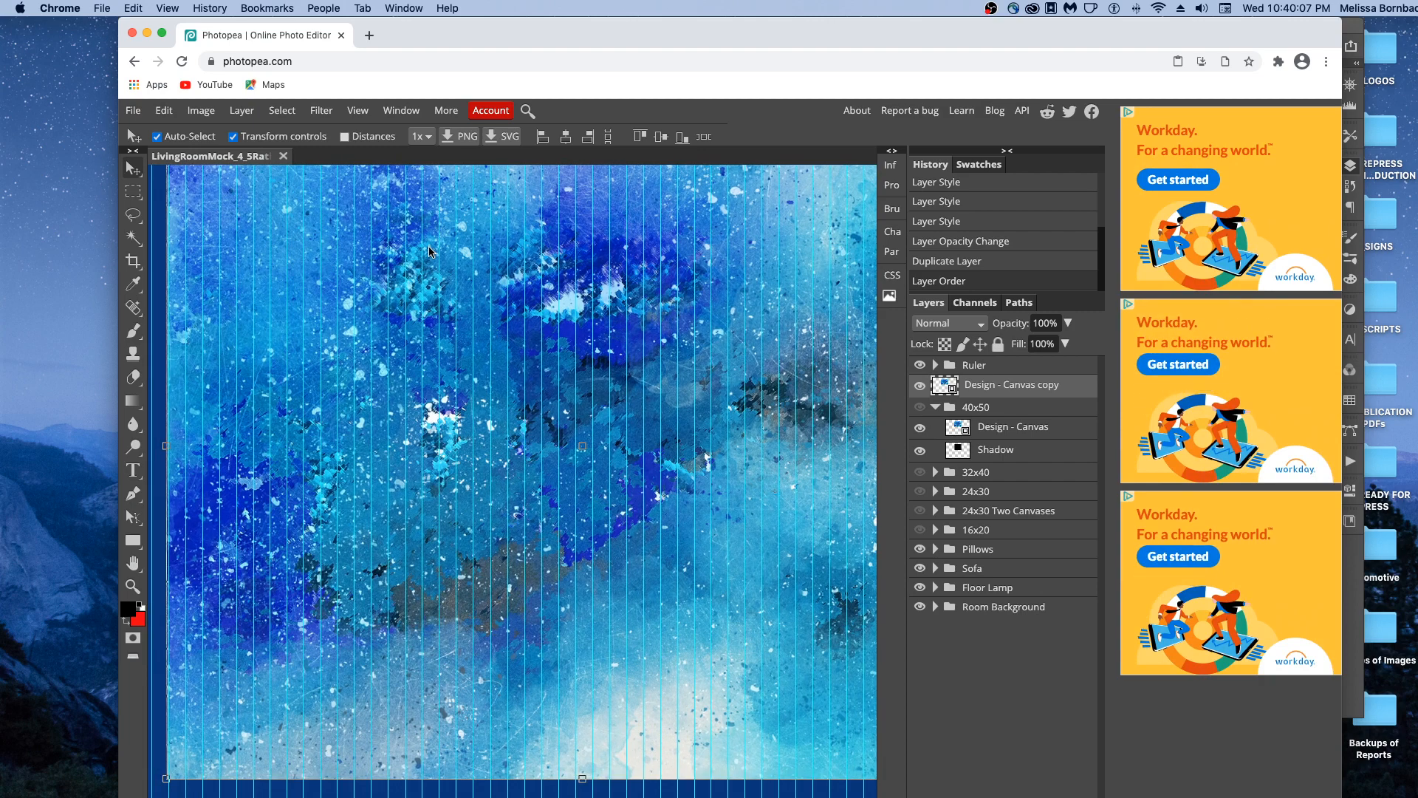
drag(429, 253, 546, 408)
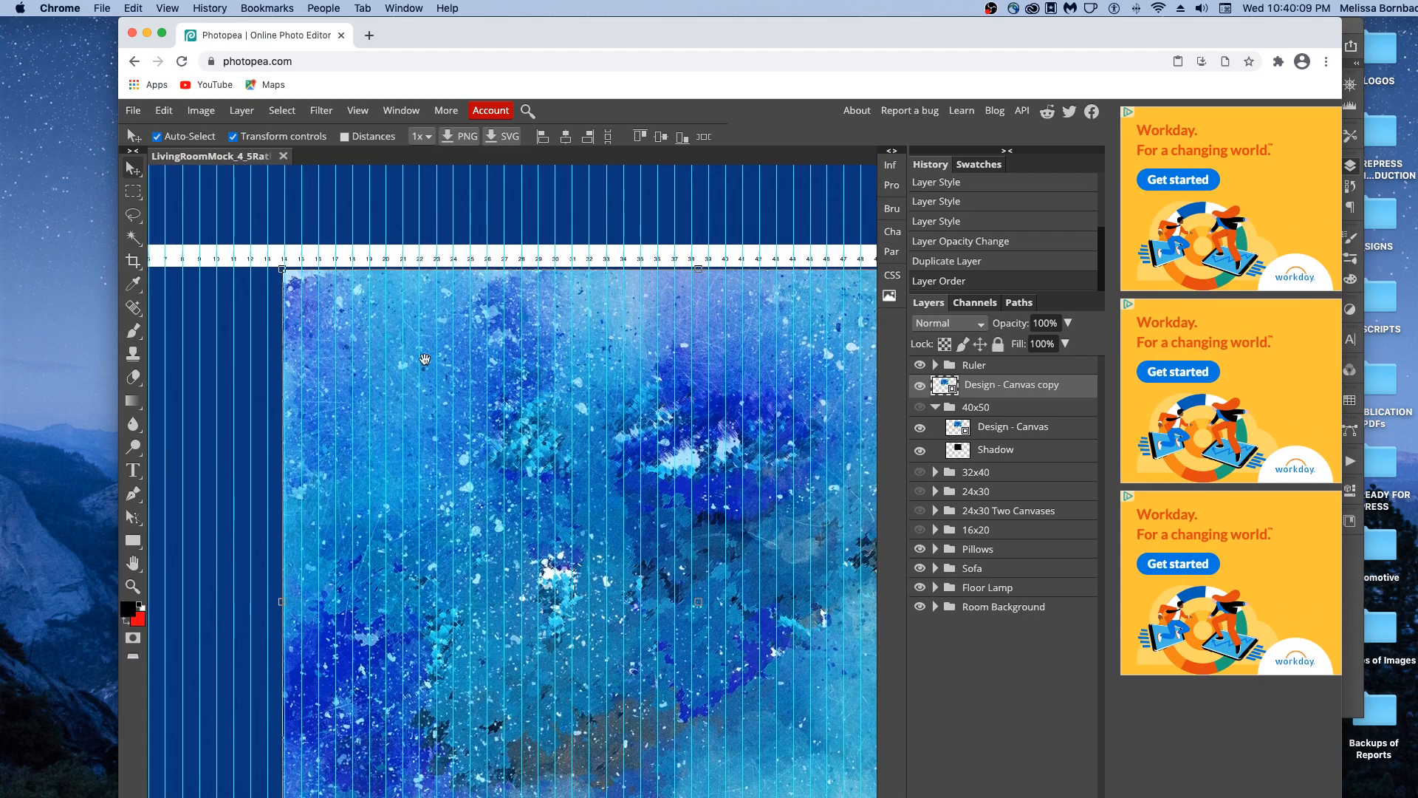
drag(425, 358, 630, 362)
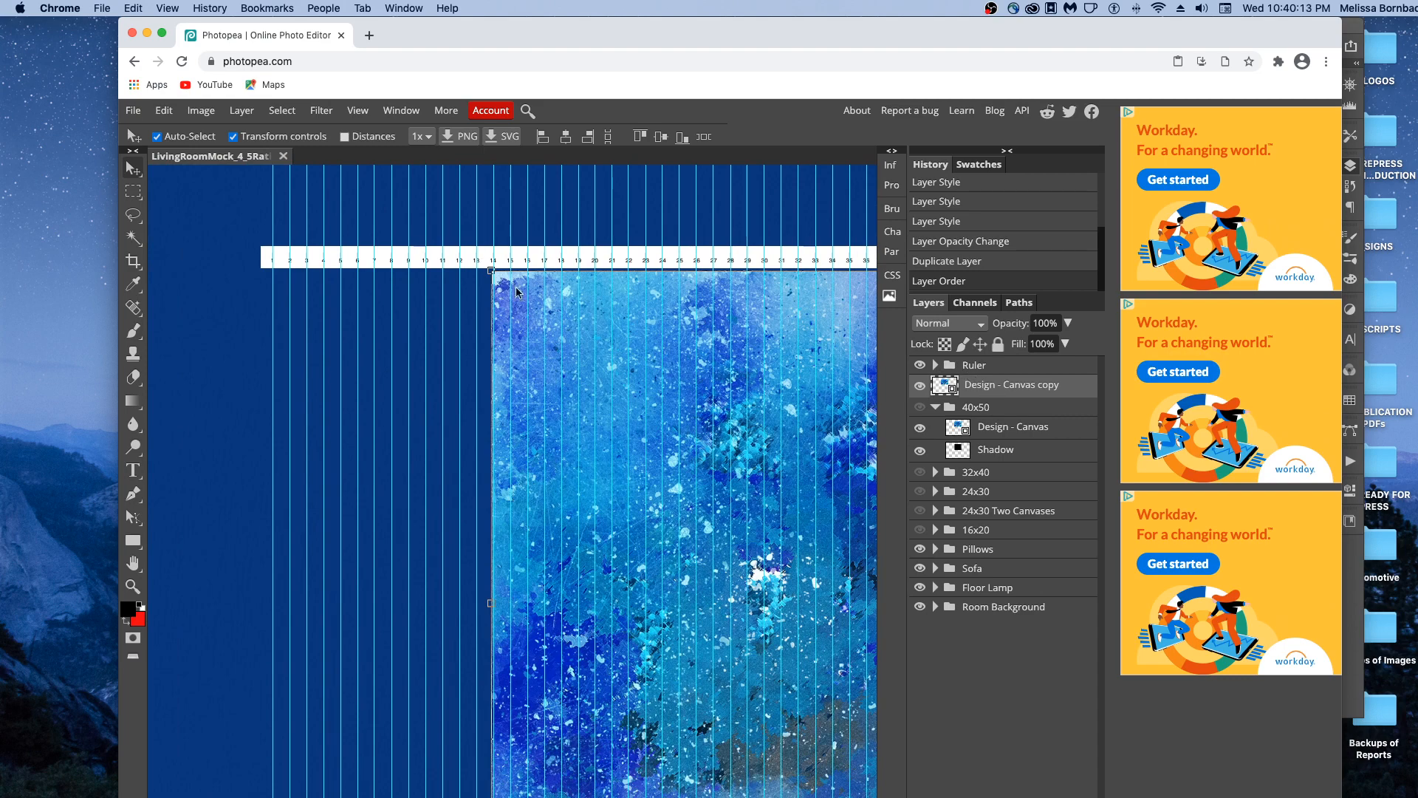
drag(519, 301, 302, 307)
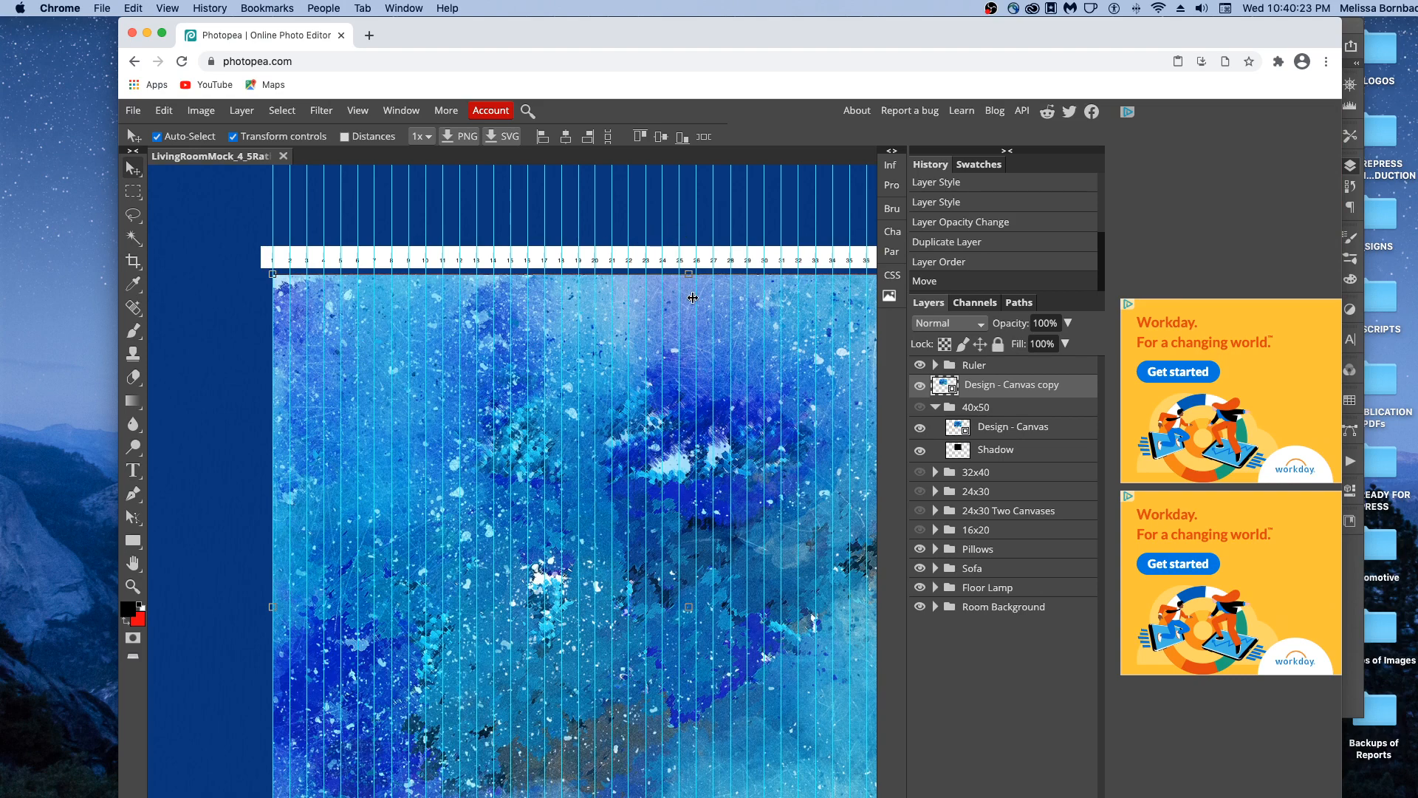
Scale the copied canvas down proportionally to W 98800 and H 78987.4, keeping its left edge on ruler mark 1.
scroll(693, 297, down, 3)
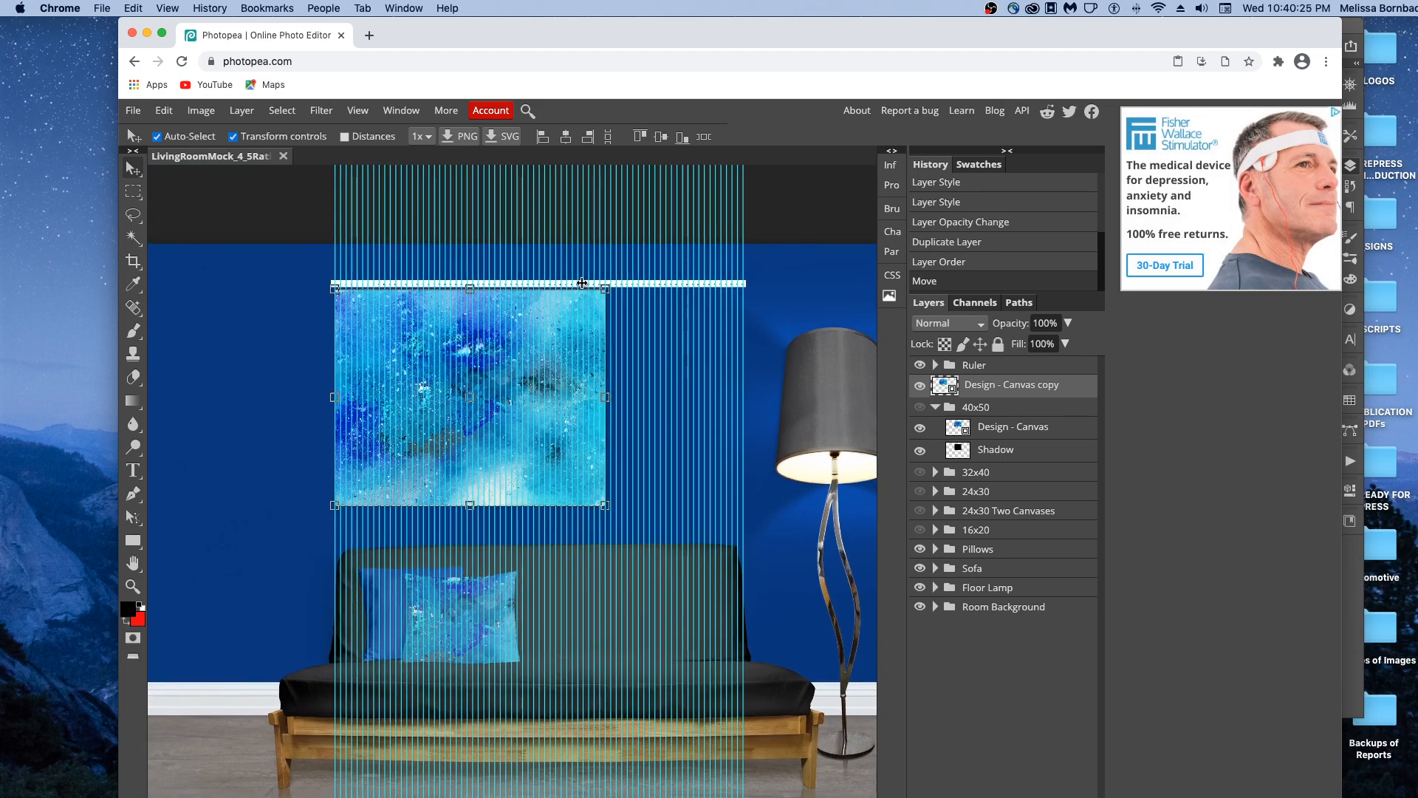
scroll(582, 283, up, 3)
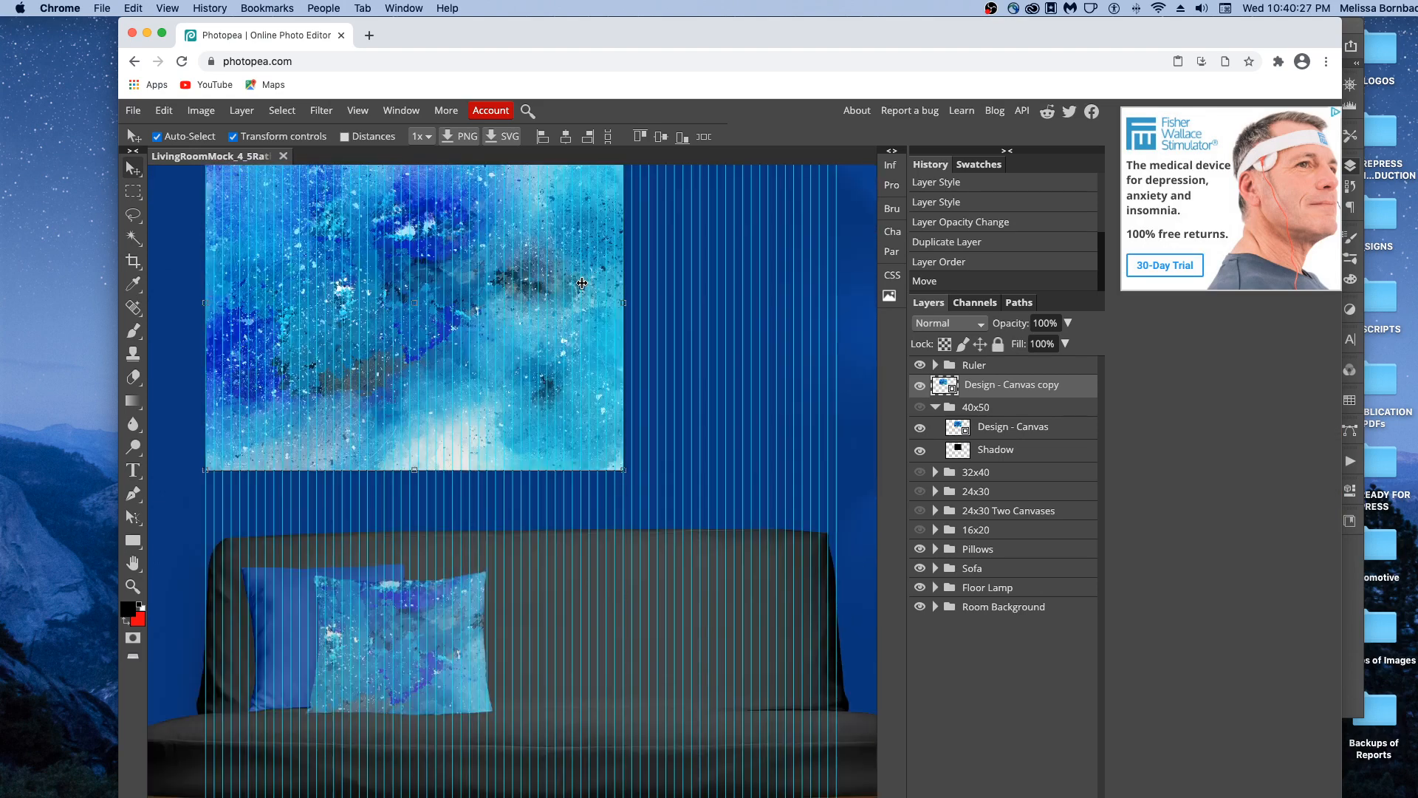
scroll(665, 384, up, 2)
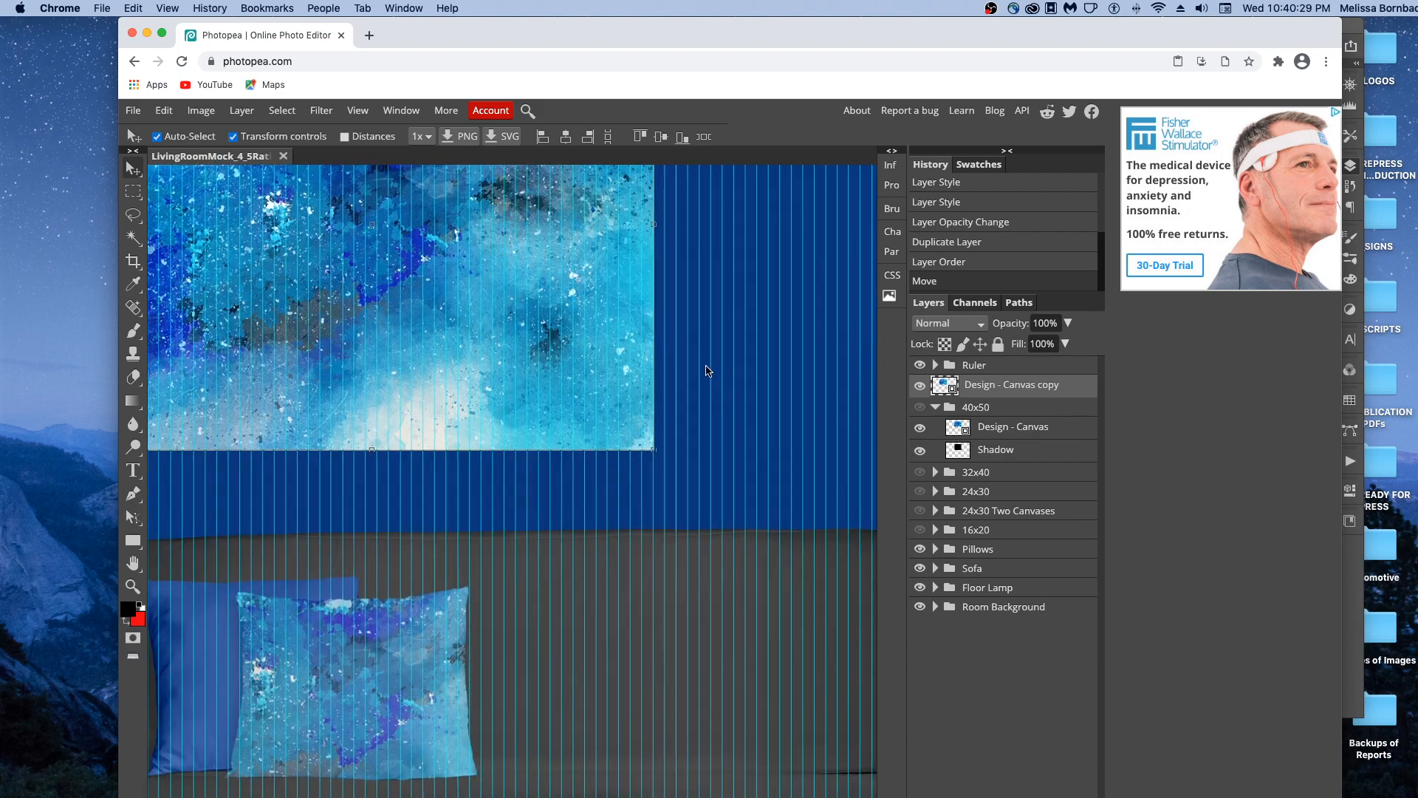
scroll(657, 427, up, 2)
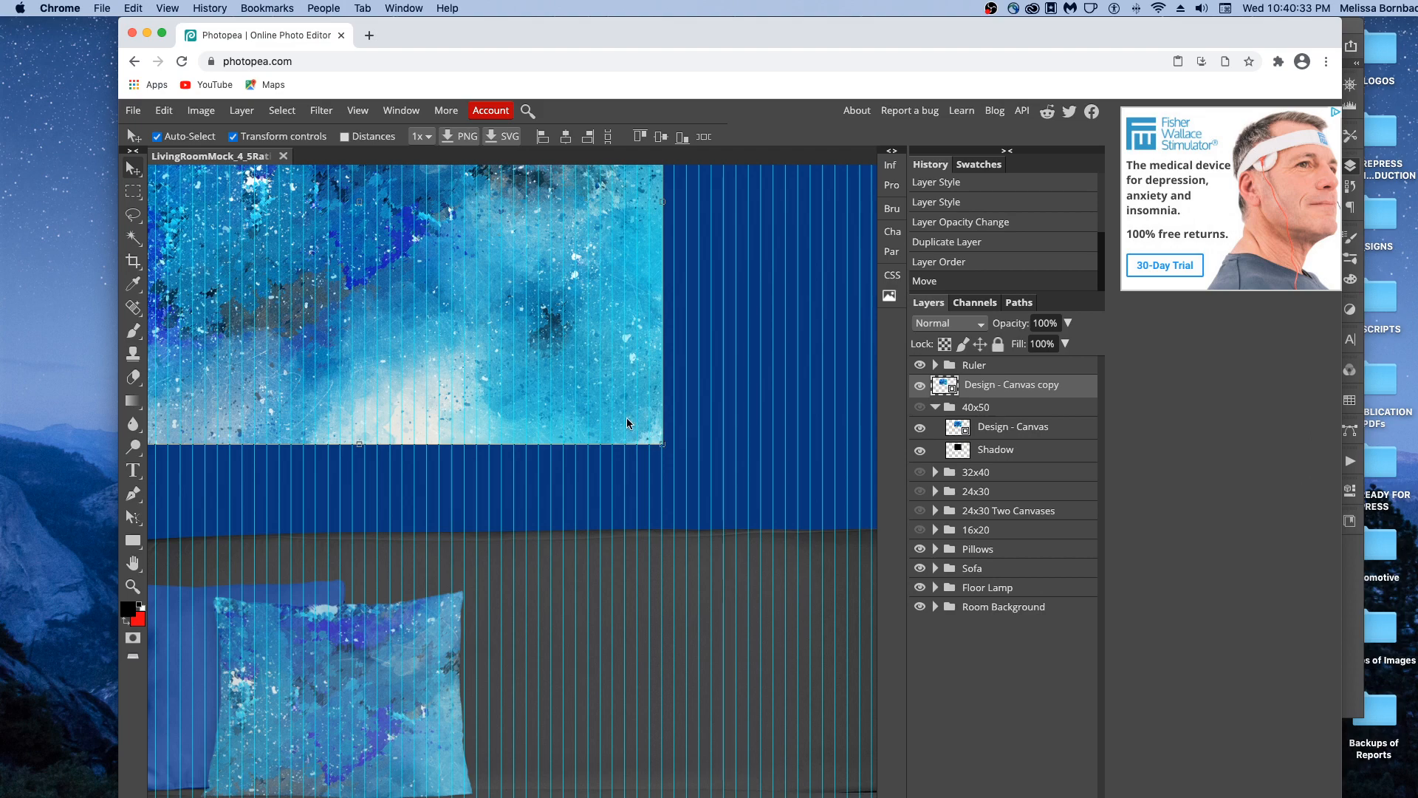
key(ctrl+t)
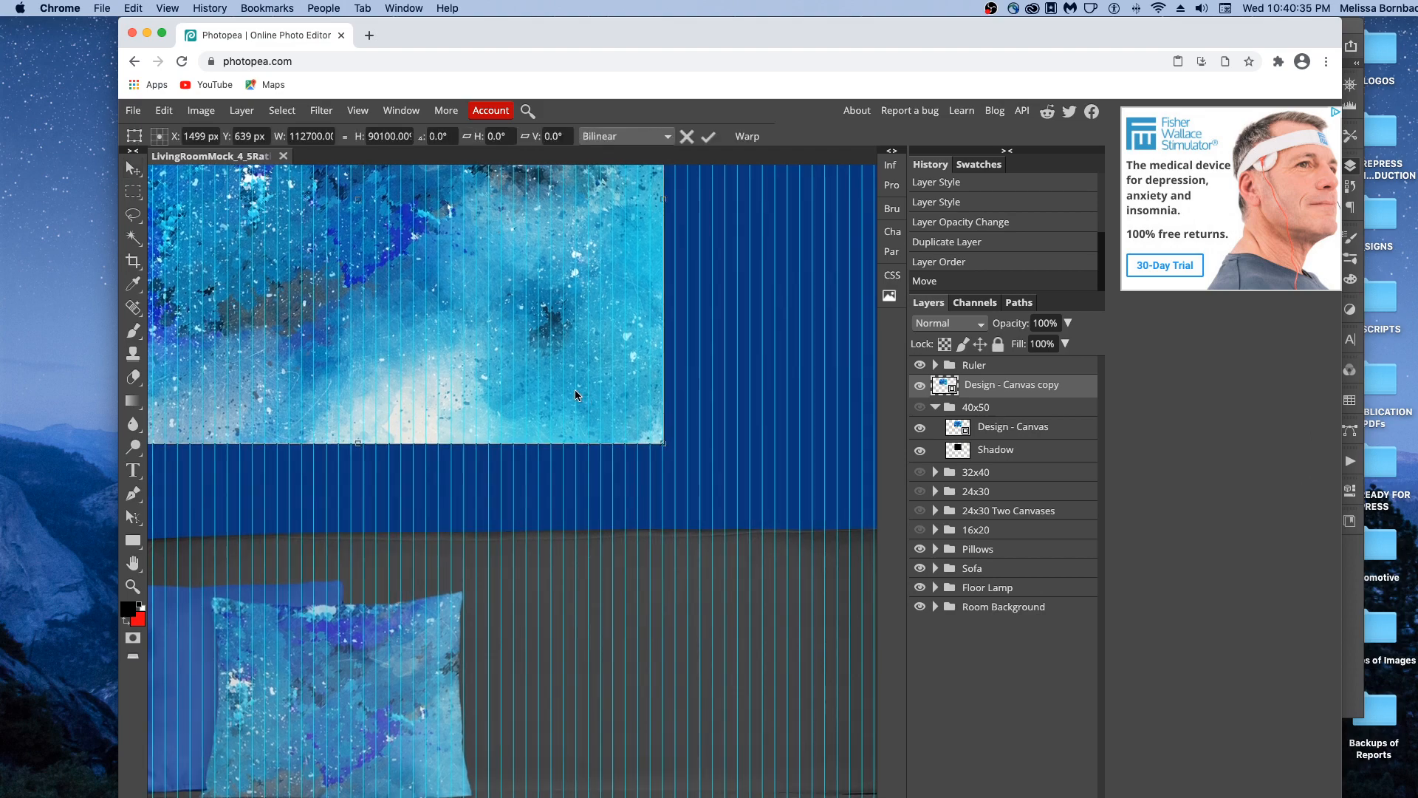
scroll(564, 385, up, 2)
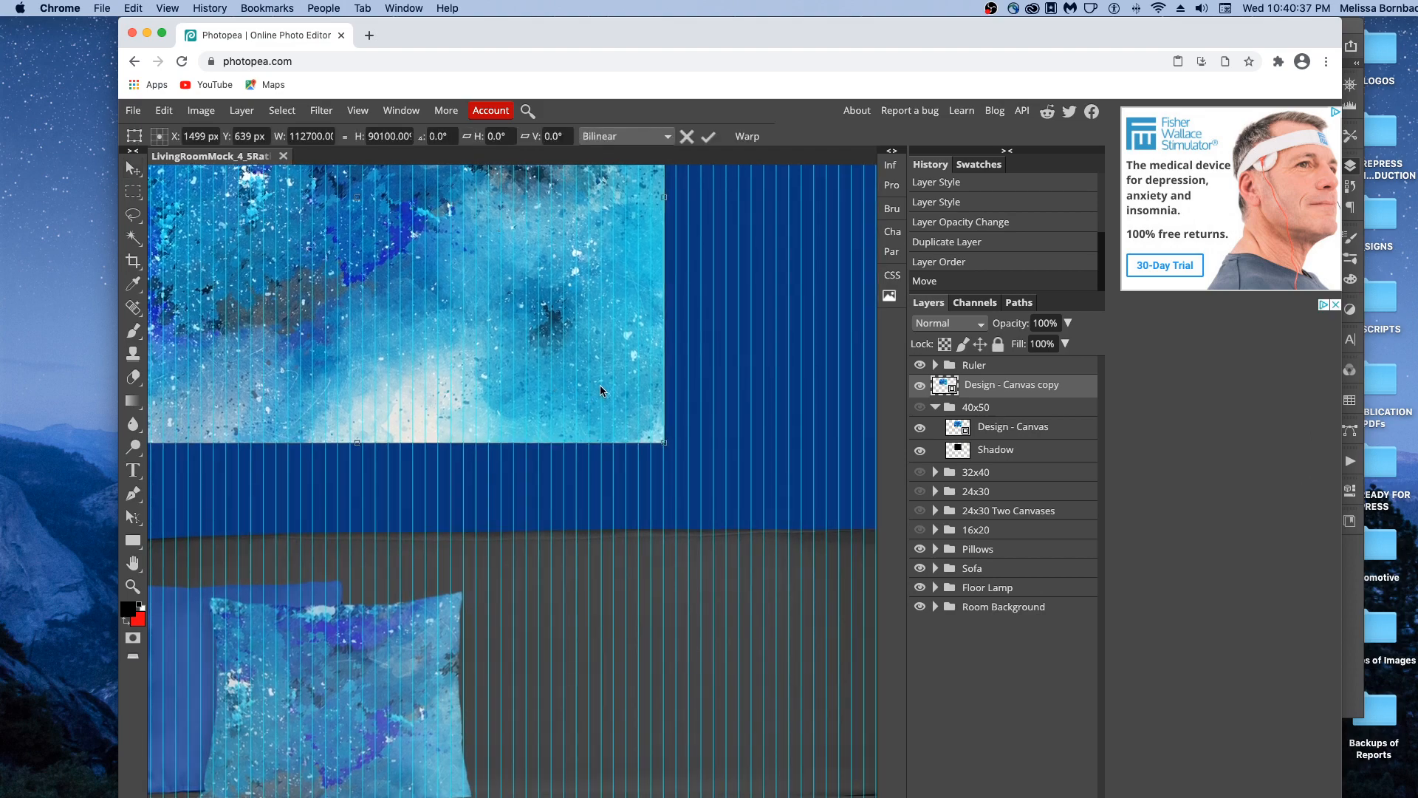
scroll(598, 390, up, 2)
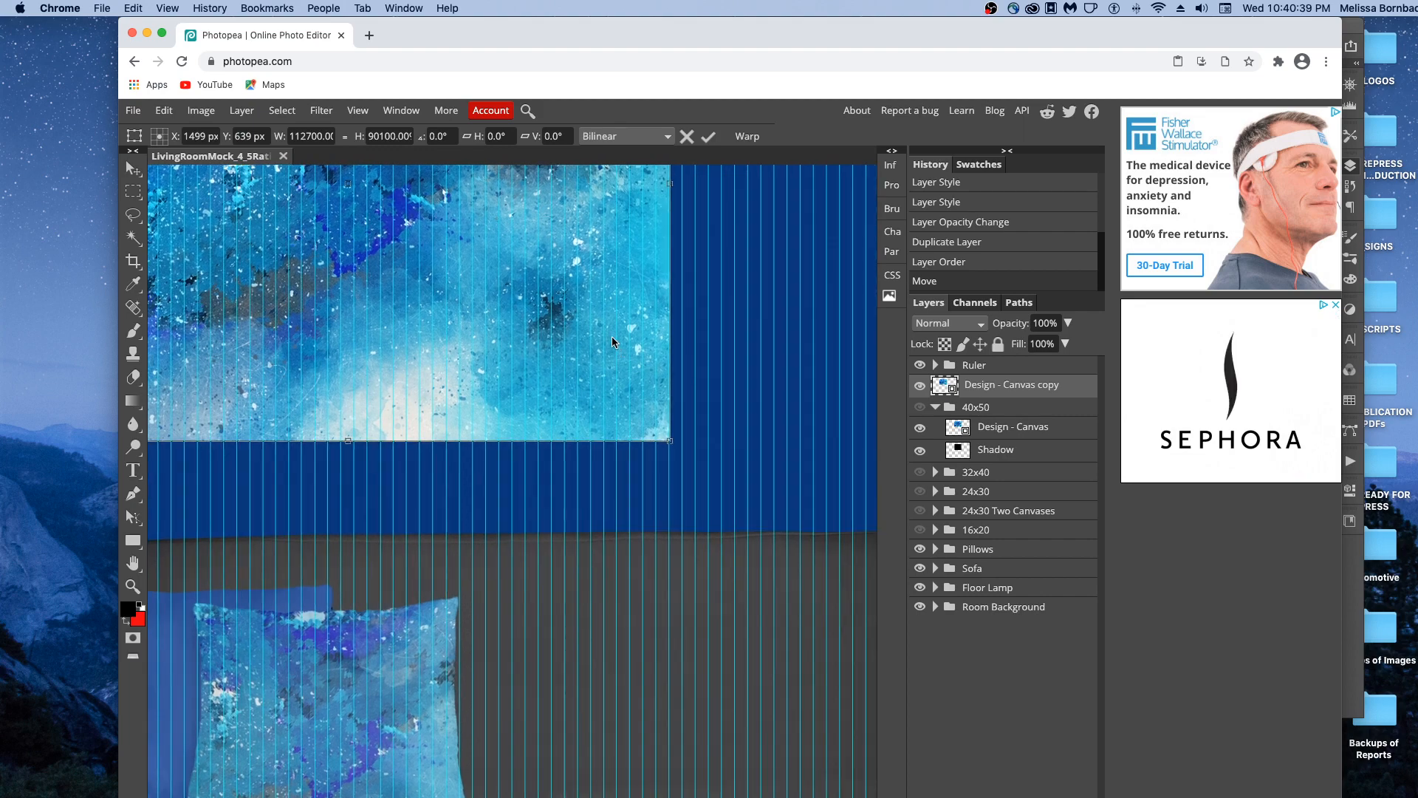
scroll(601, 314, up, 3)
drag(614, 316, 653, 553)
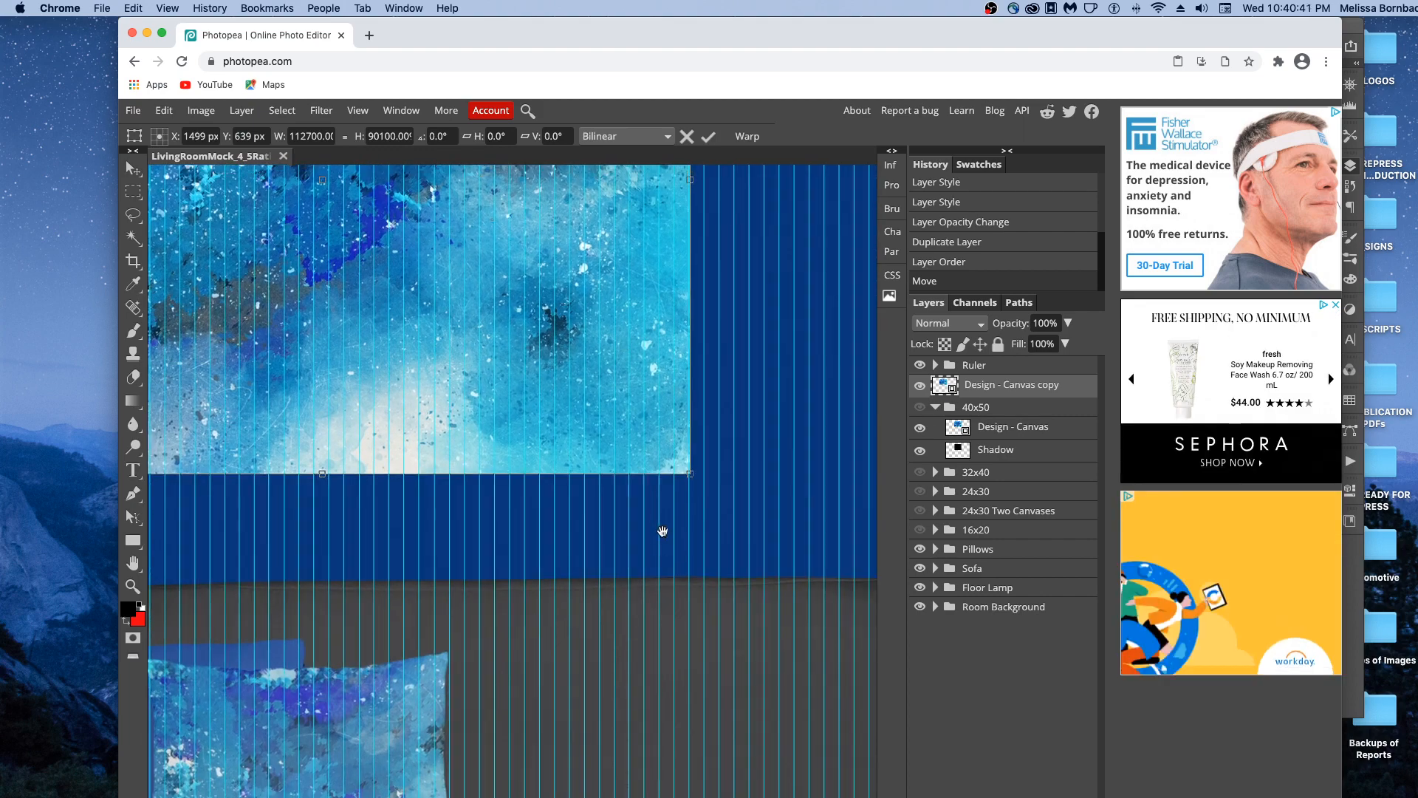
drag(638, 258, 679, 761)
scroll(680, 761, up, 2)
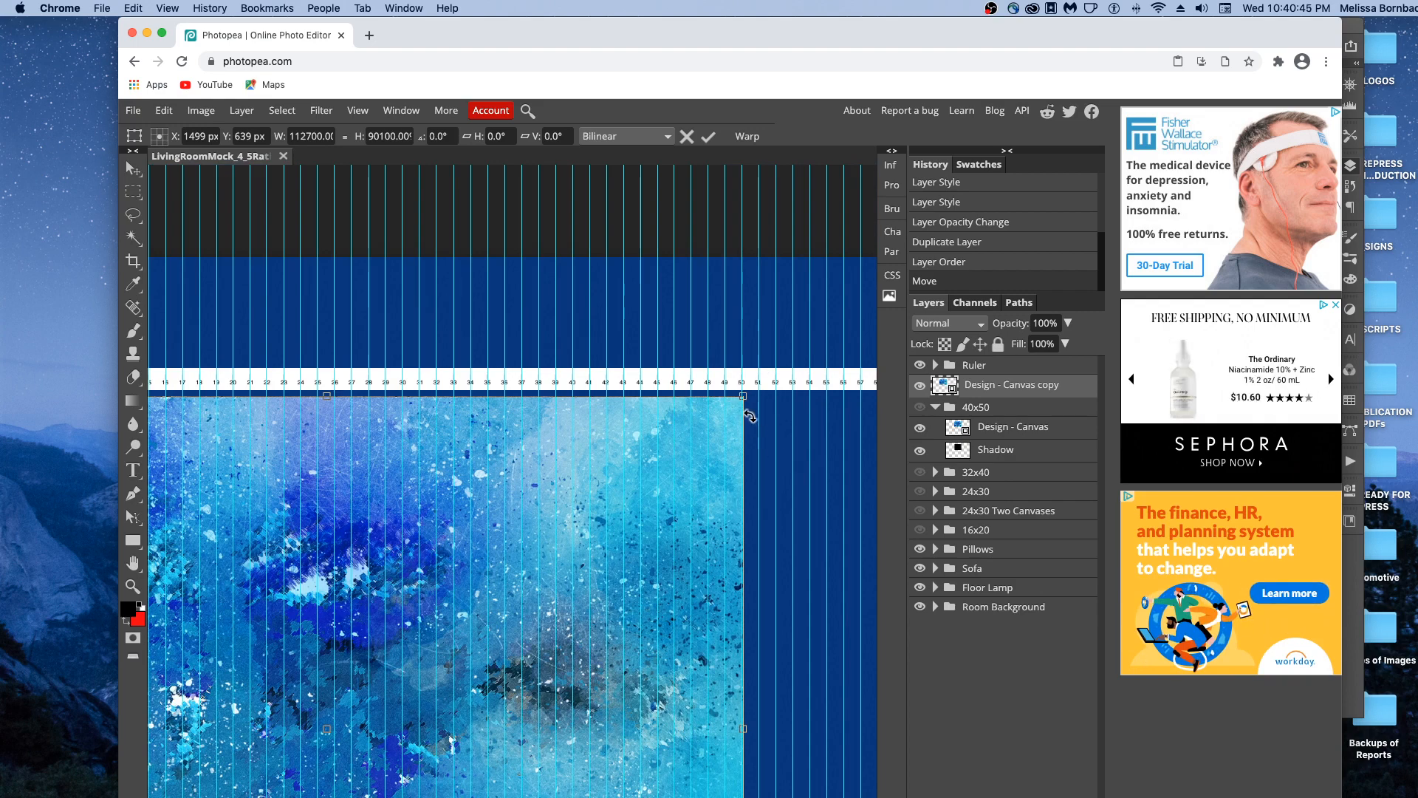
drag(735, 398, 641, 454)
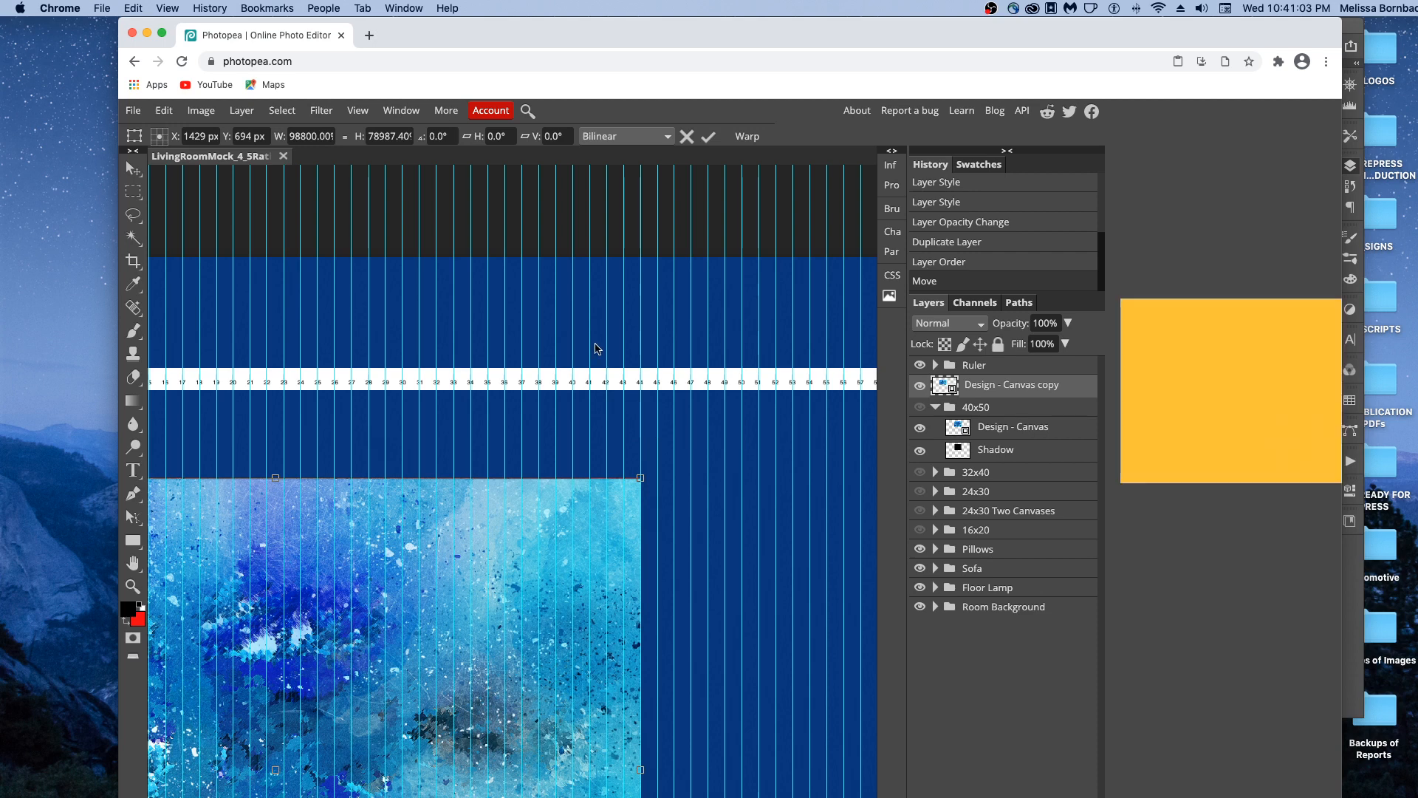
key(Return)
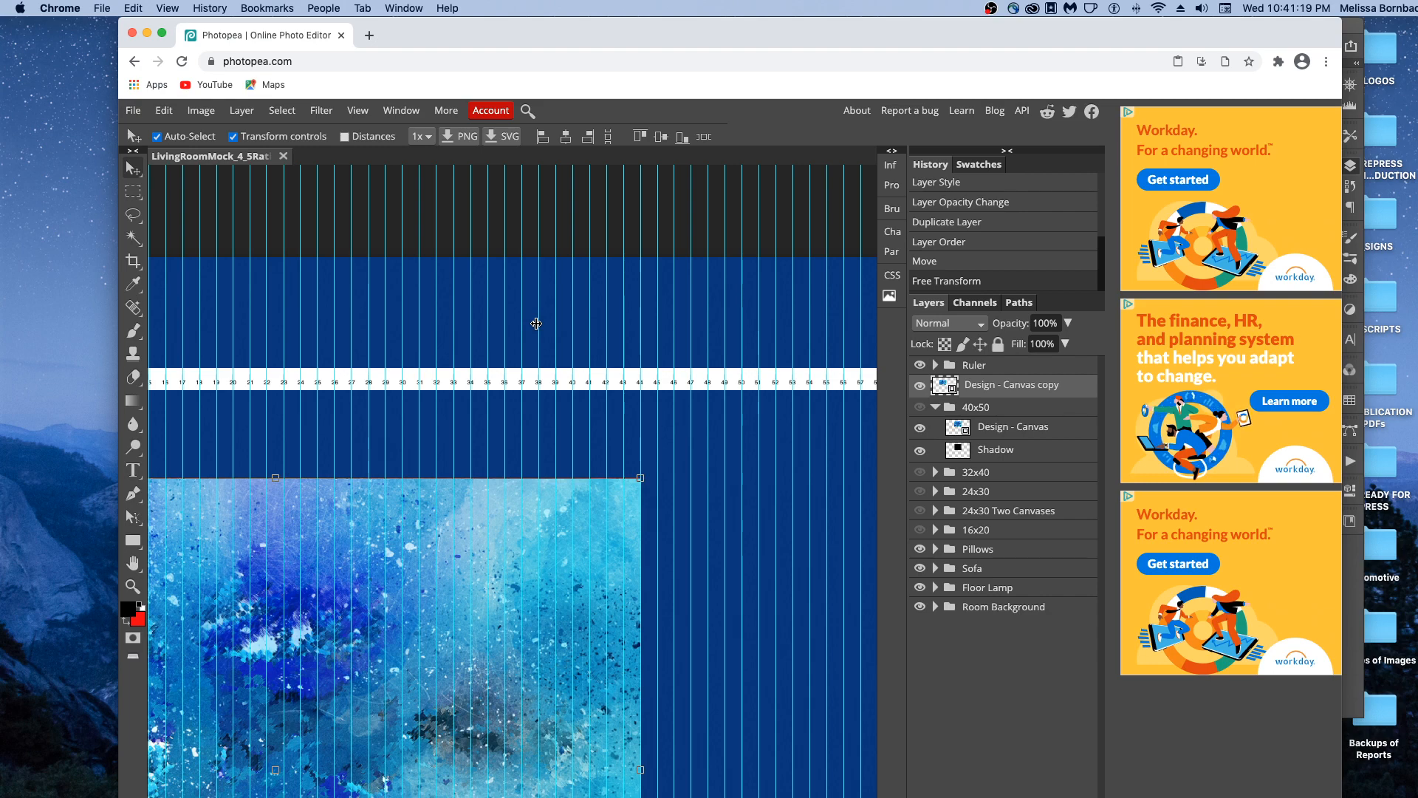
Hide the guides and the Ruler group, and move the copied canvas to a centered position above the sofa.
scroll(536, 323, down, 6)
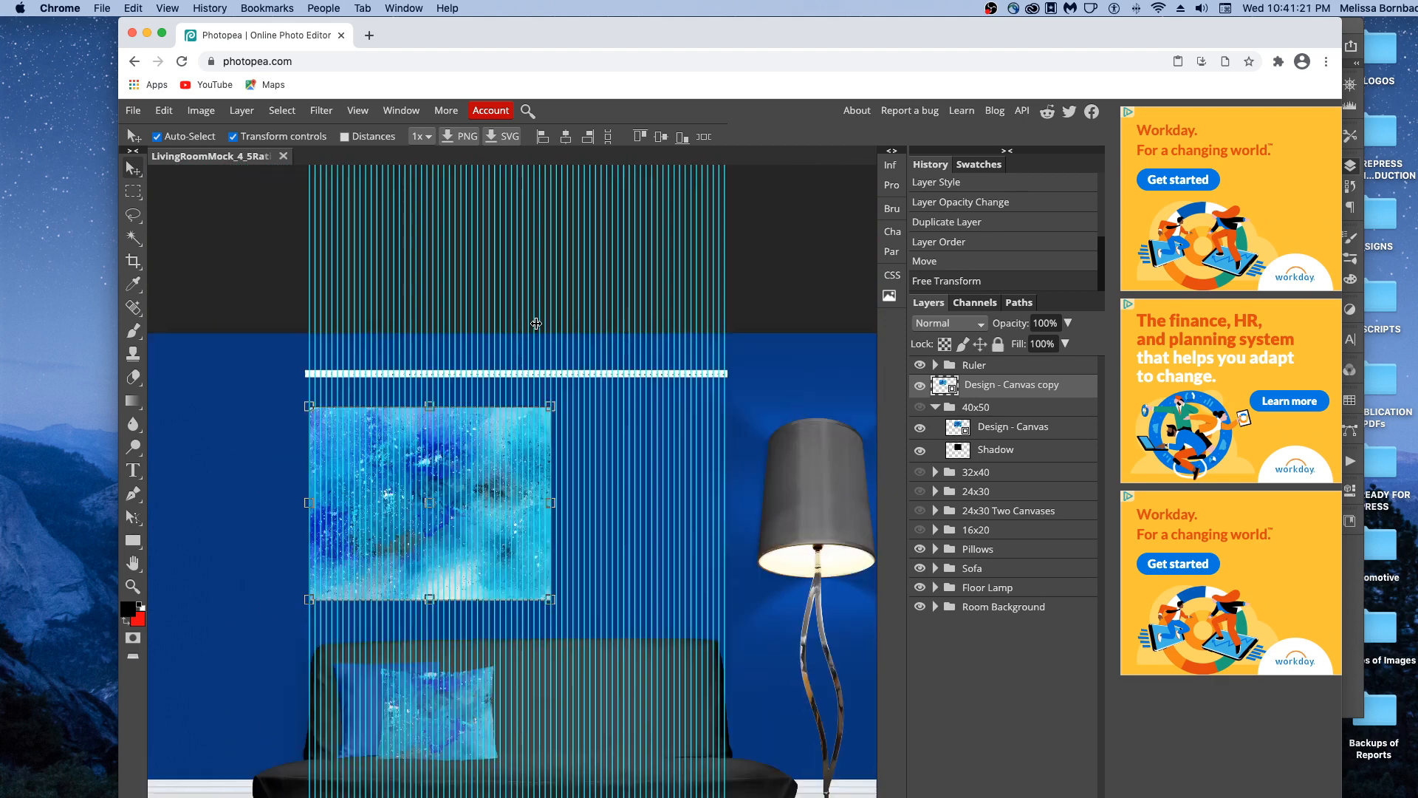
scroll(536, 324, down, 2)
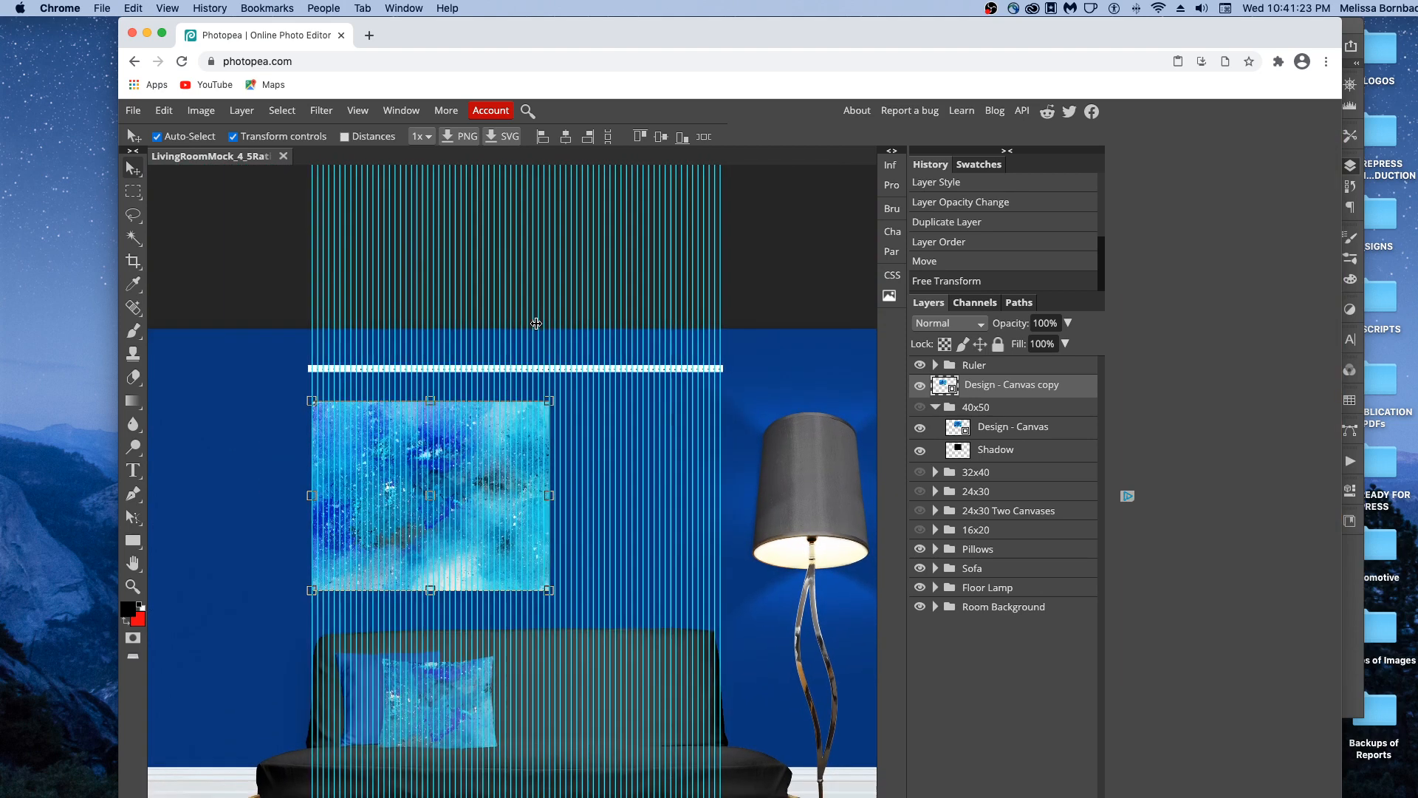
scroll(537, 324, down, 1)
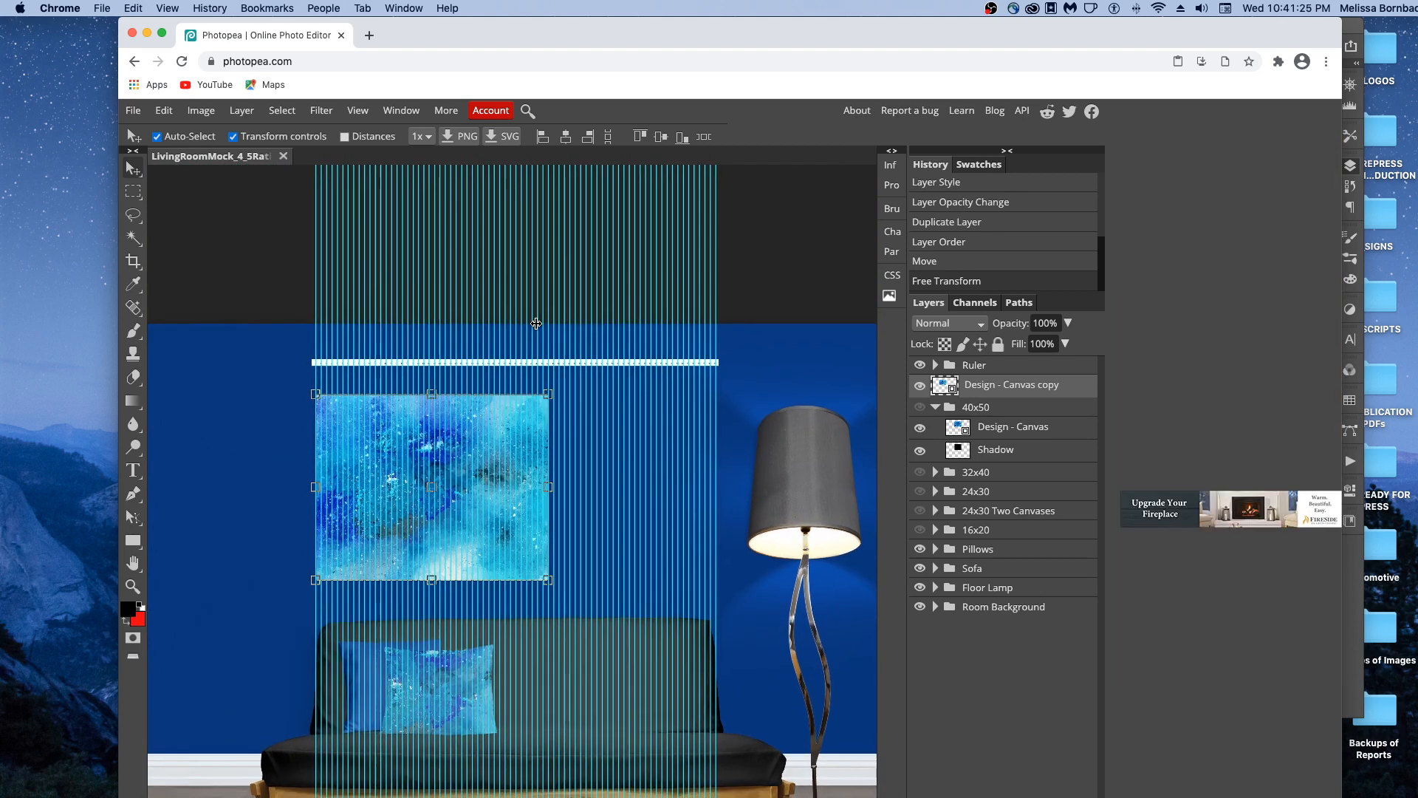
scroll(536, 324, down, 1)
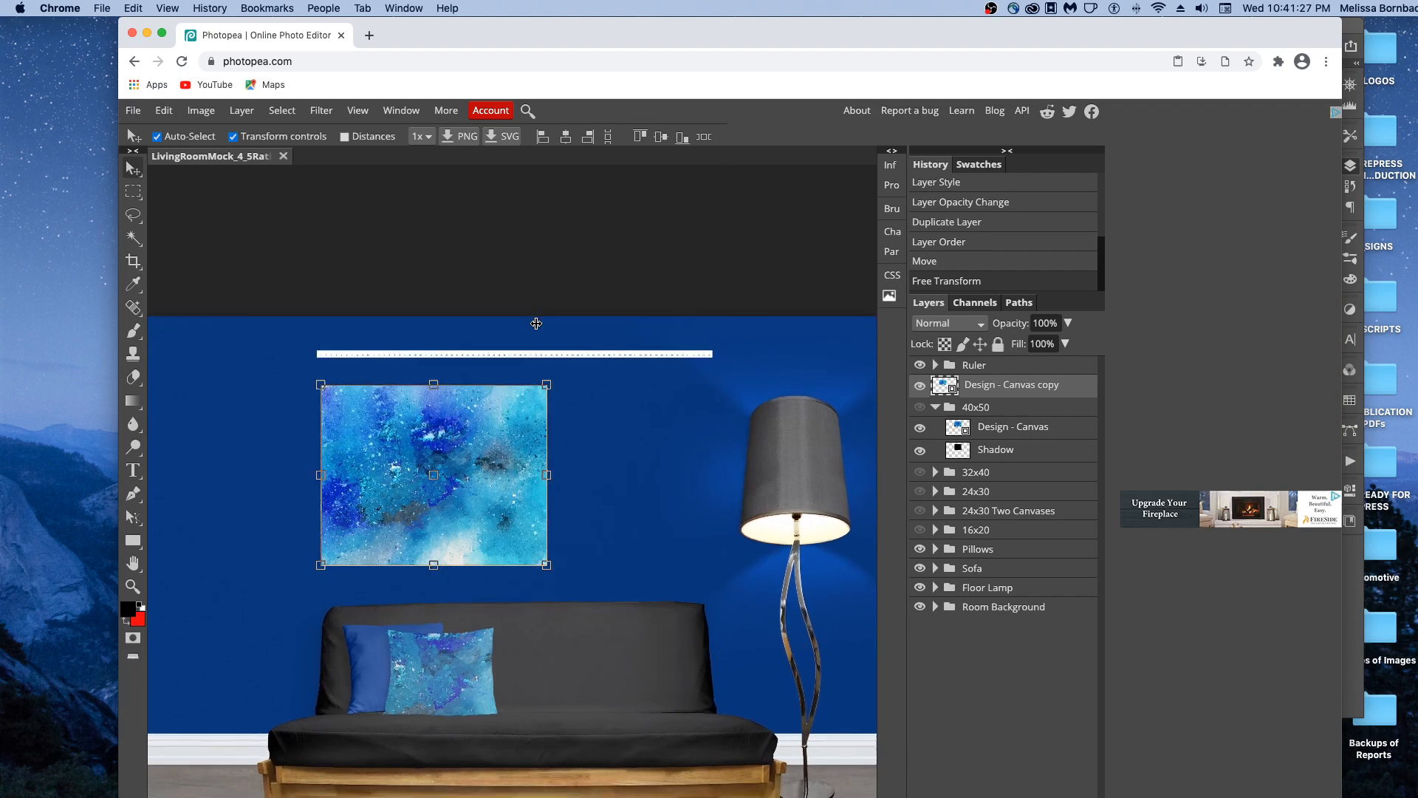
key(super+0)
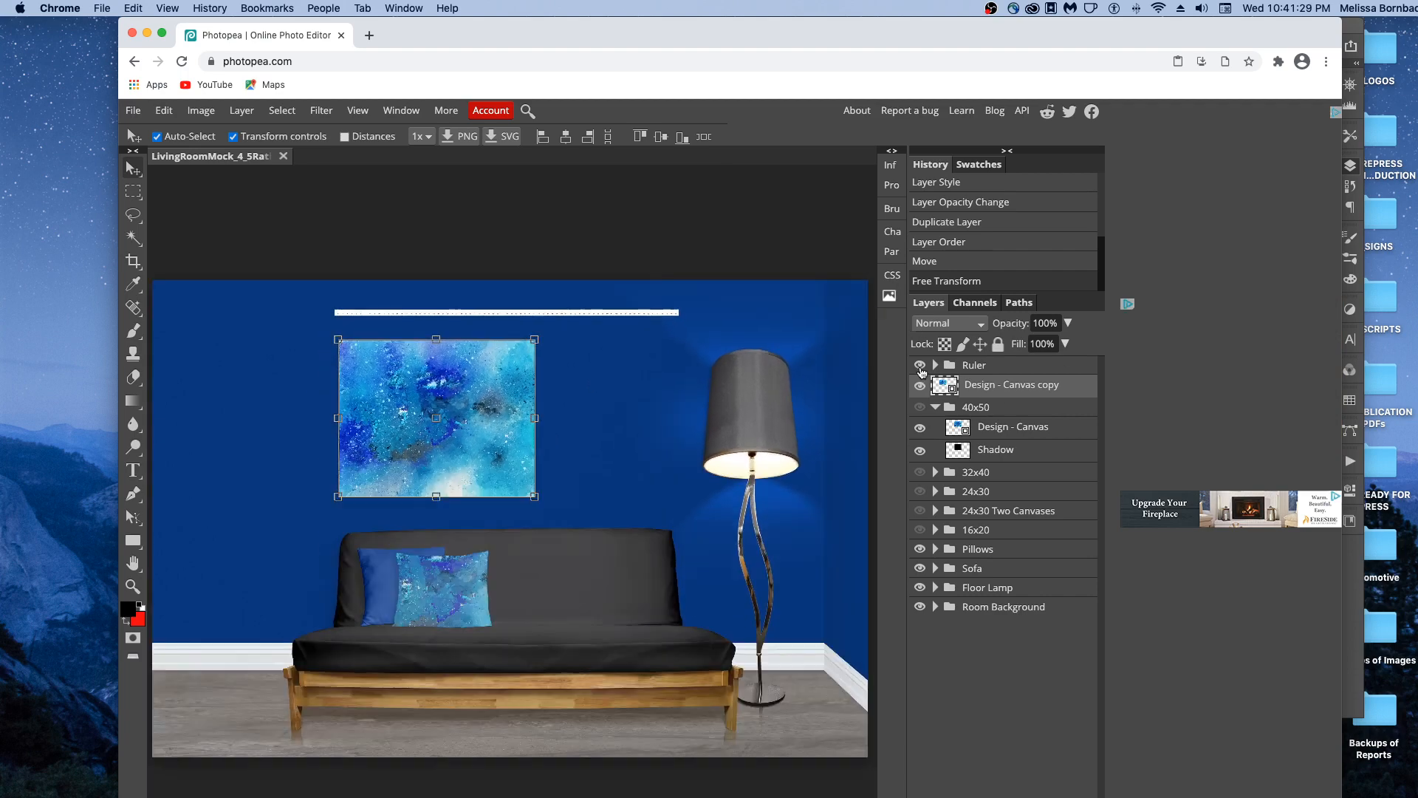
click(919, 365)
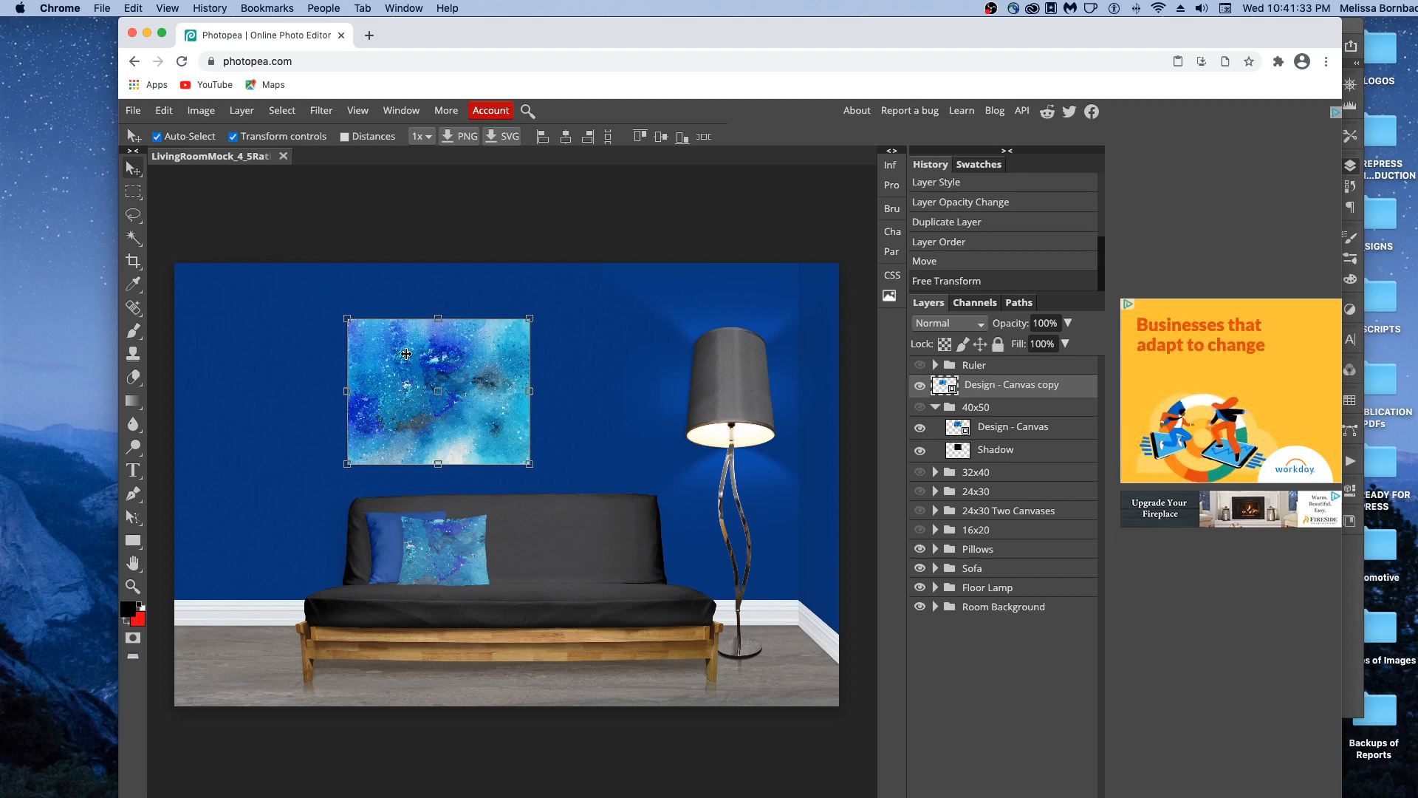
drag(414, 362, 473, 358)
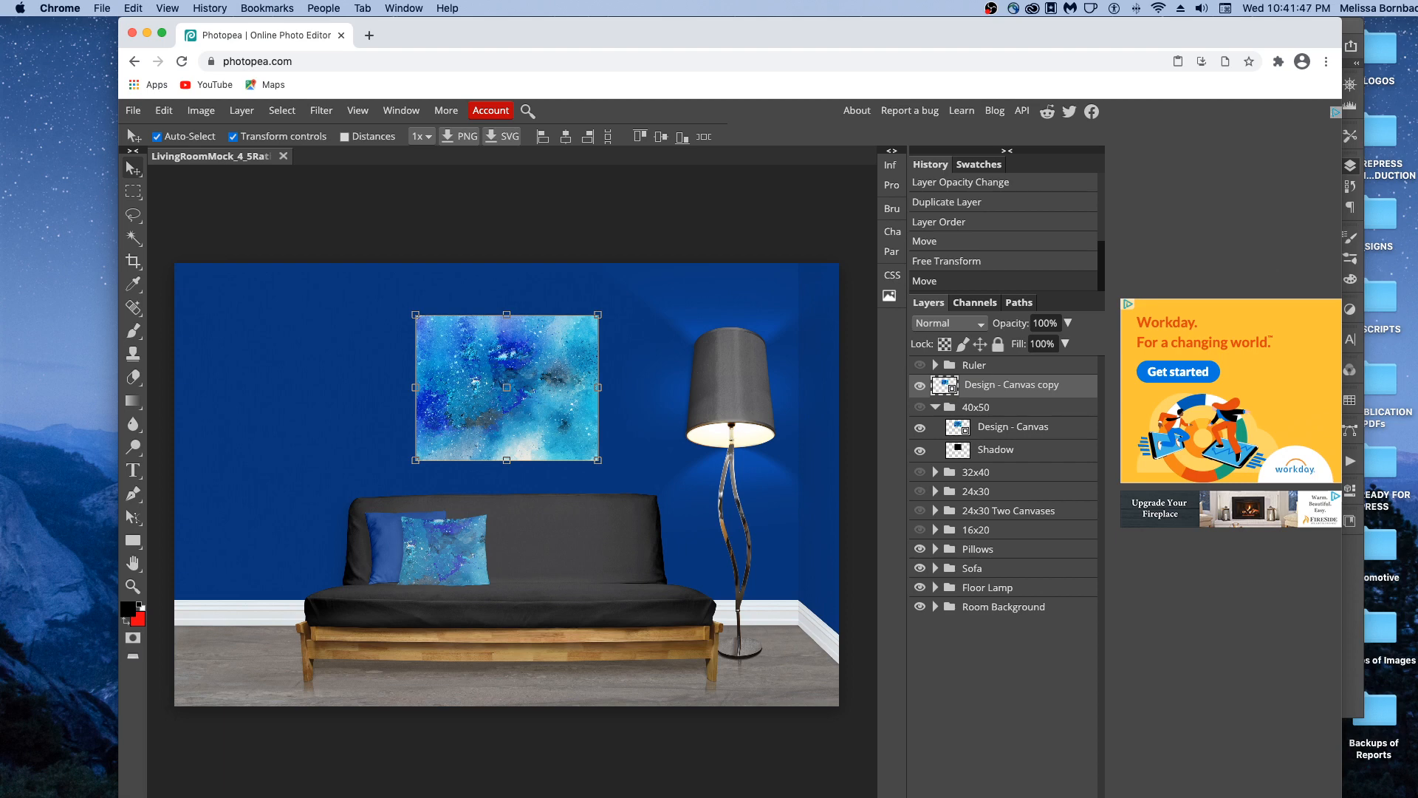
Add a drop shadow to the Design - Canvas copy with opacity 35%, distance 30 px and size 62 px, and collapse the 40x50 group.
click(966, 796)
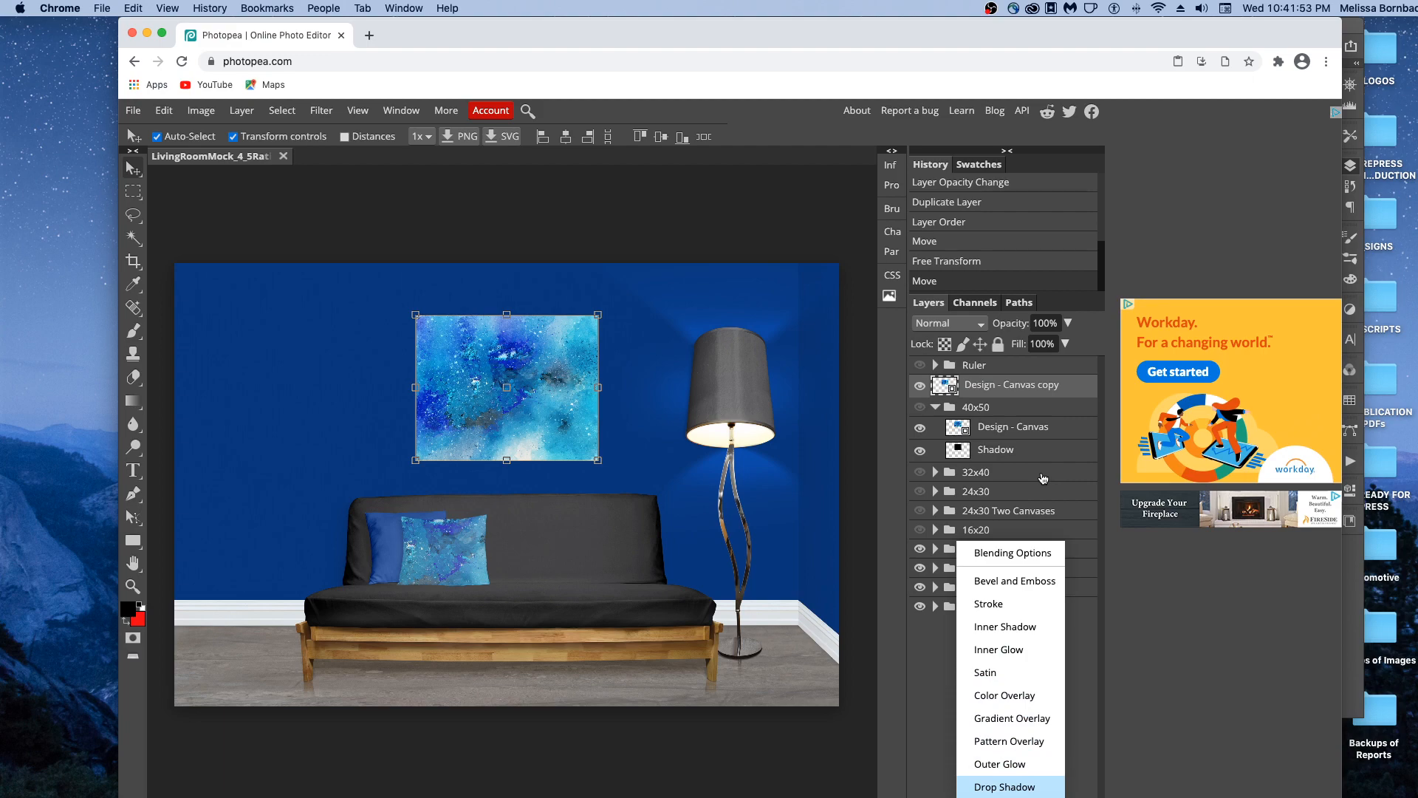
click(1005, 786)
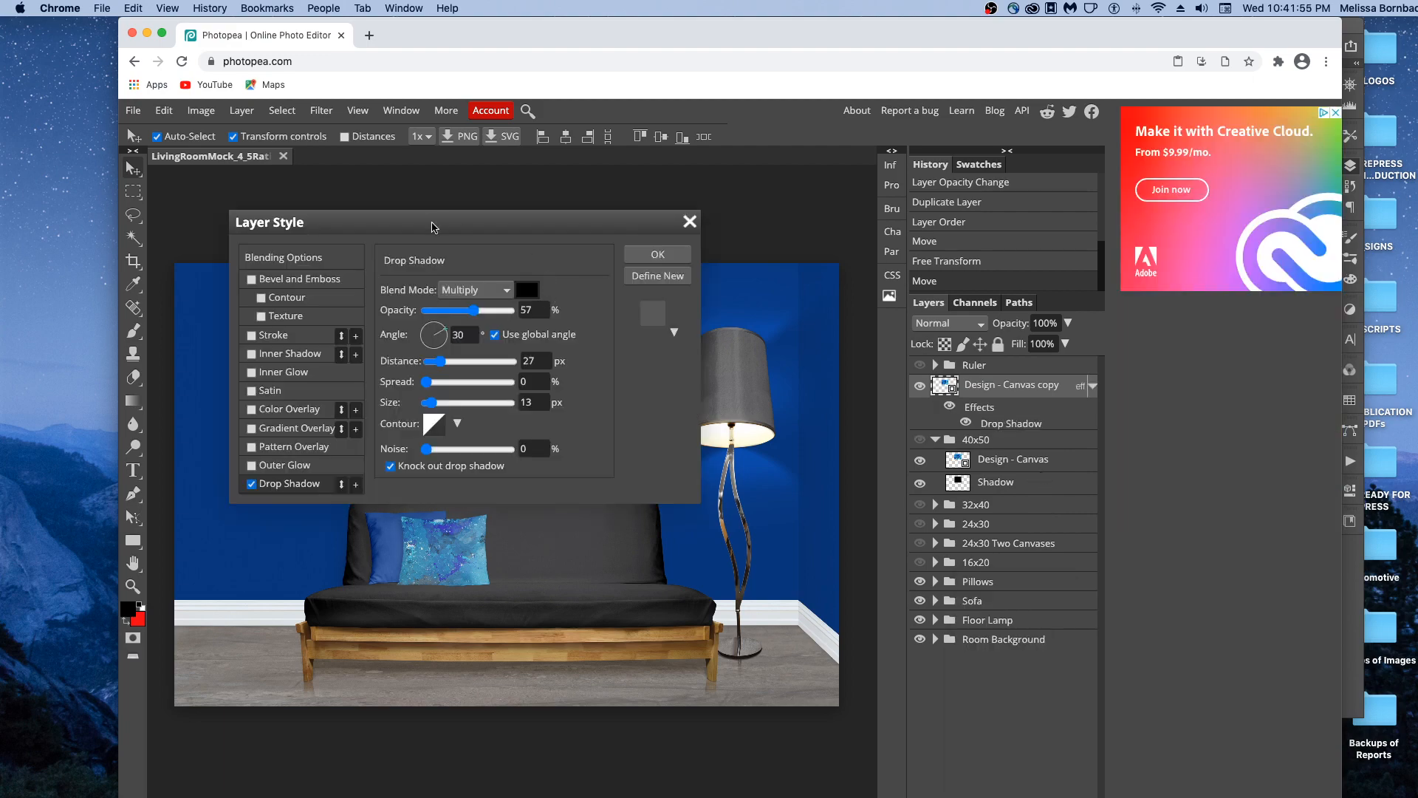
drag(434, 226, 817, 177)
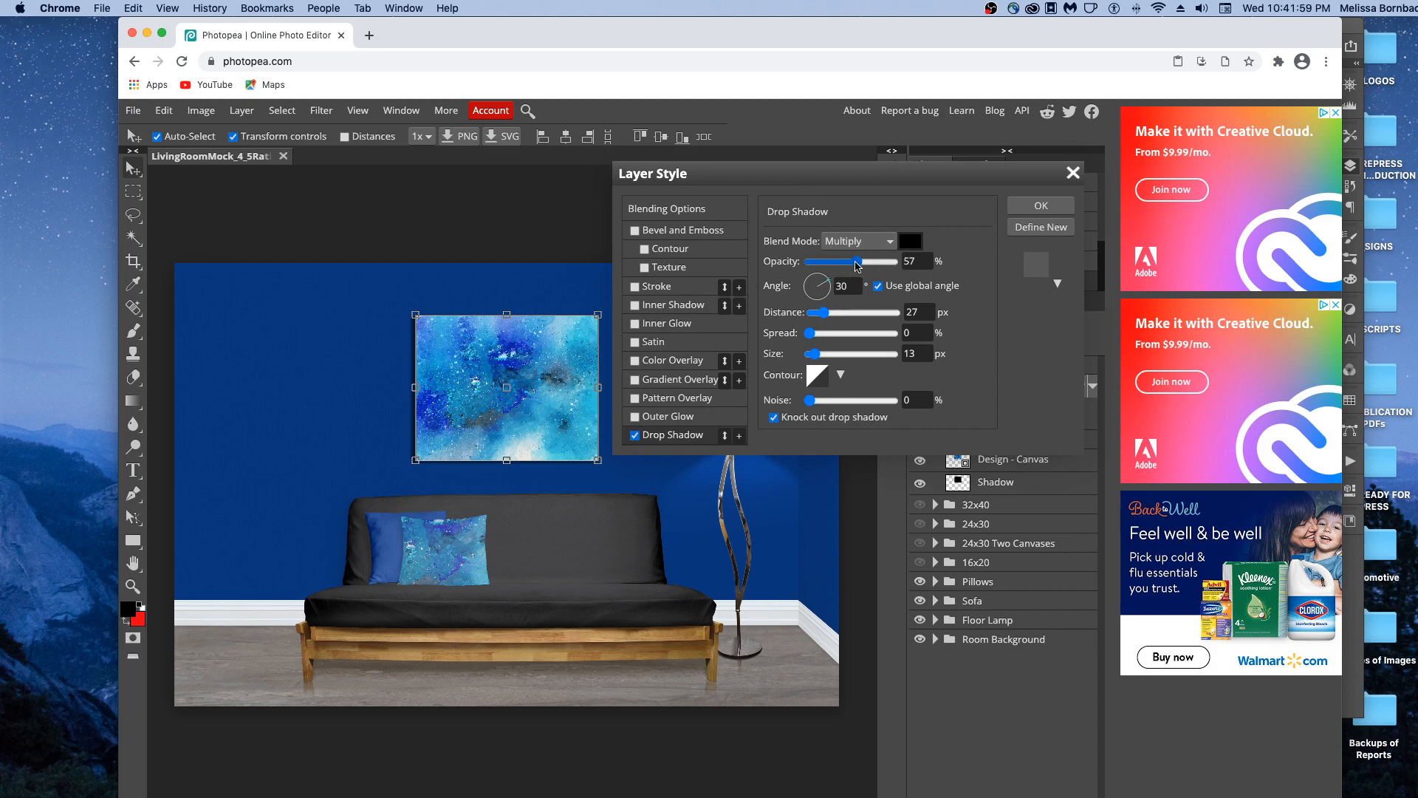
drag(856, 266, 848, 266)
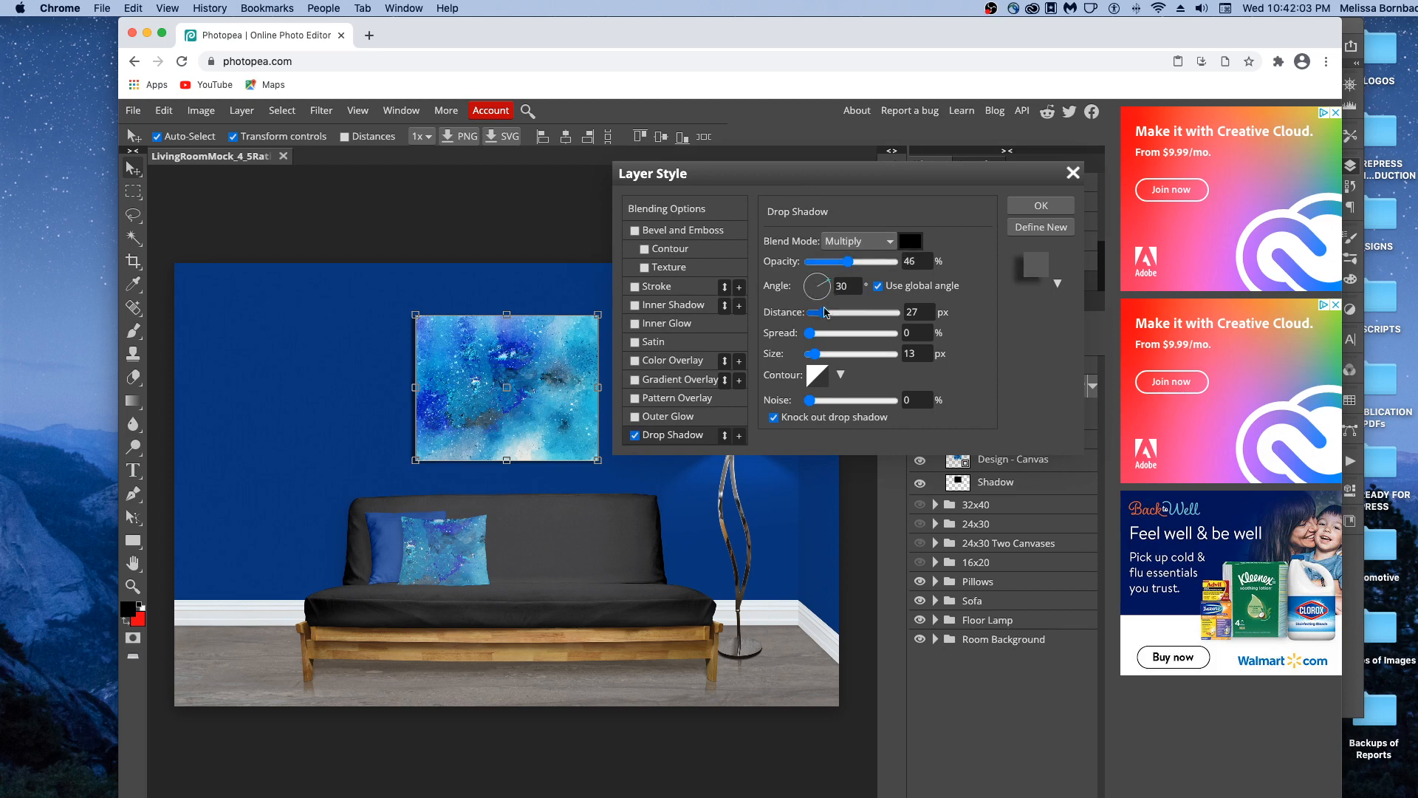
drag(825, 316, 821, 316)
click(835, 354)
drag(849, 263, 839, 269)
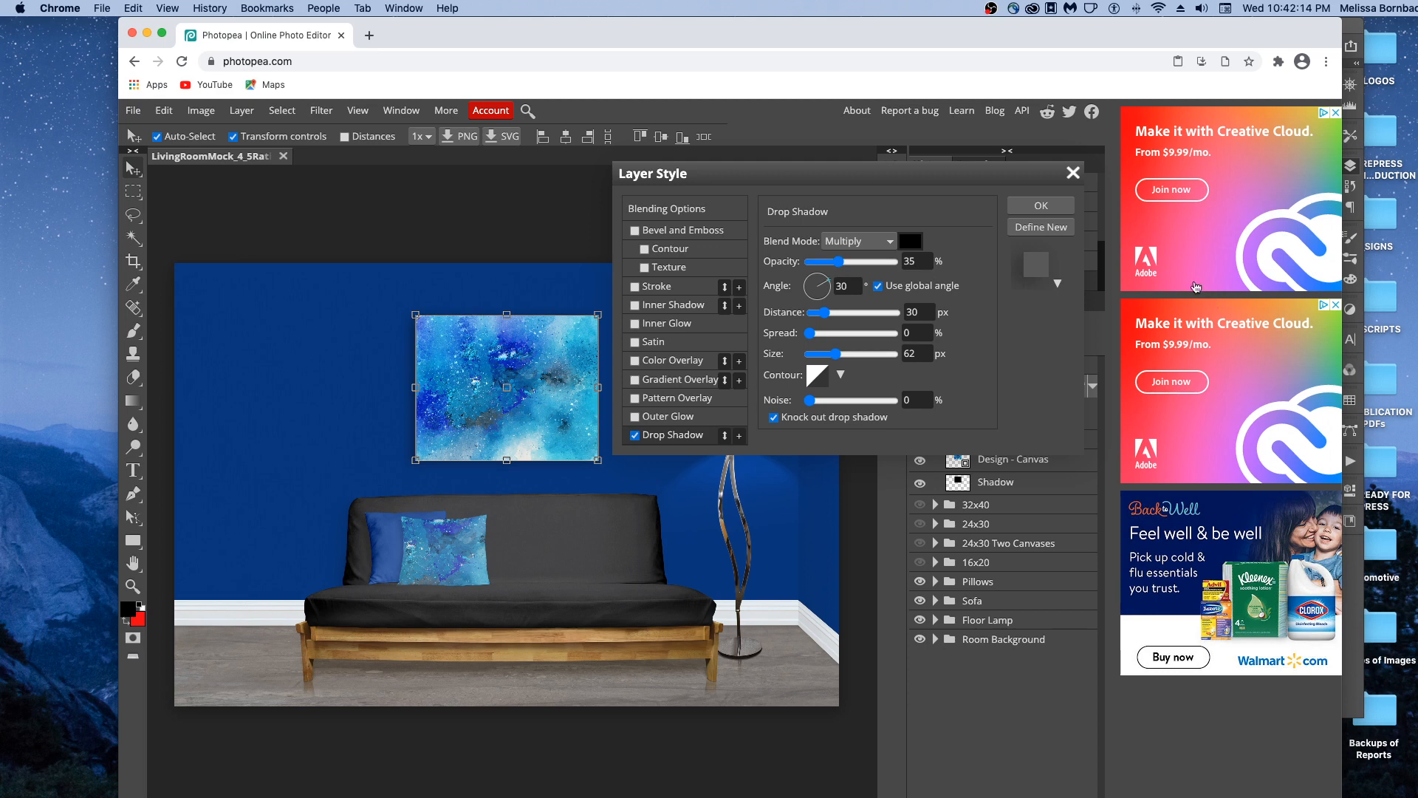
click(1048, 207)
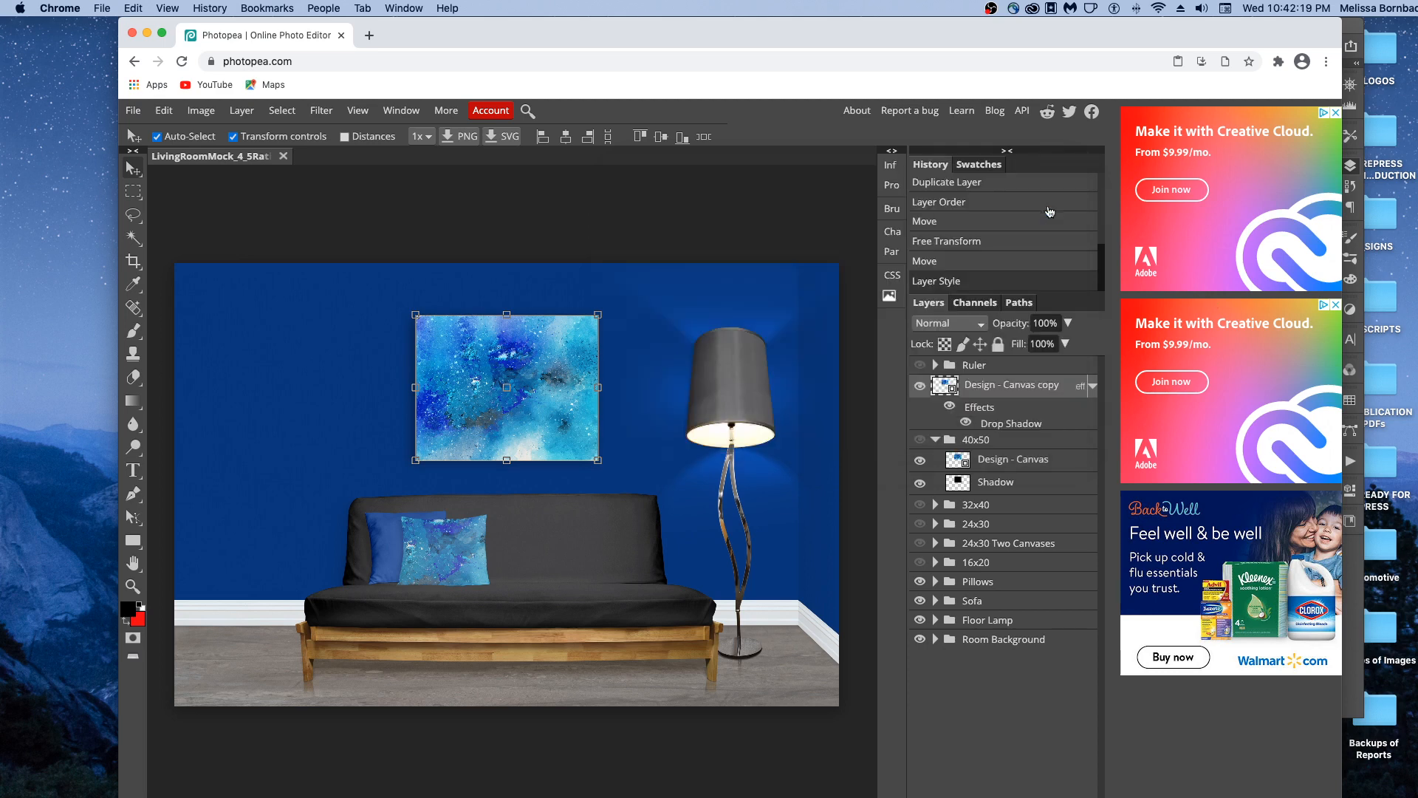
click(936, 440)
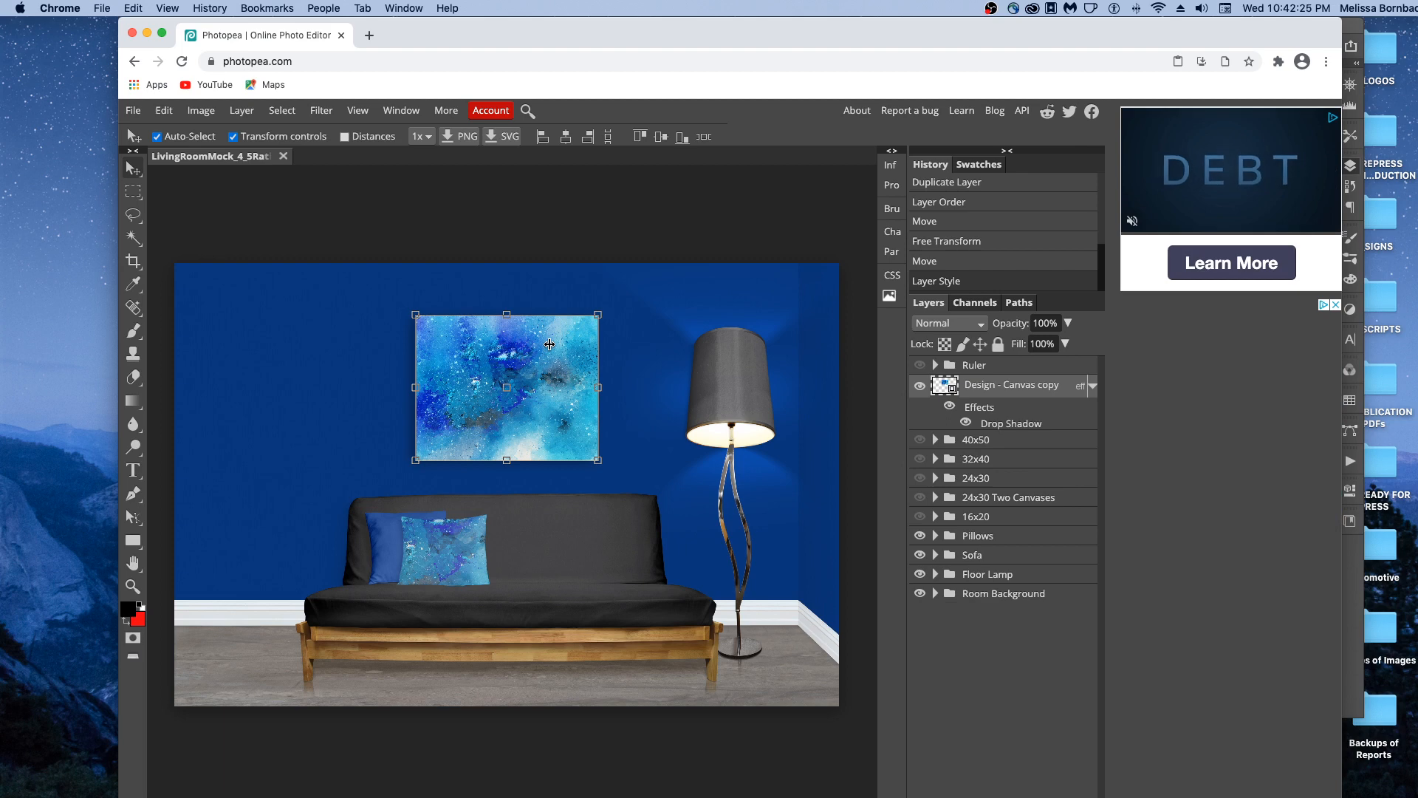
Examine the available export formats, including JPG, and the save options for the mockup.
click(135, 111)
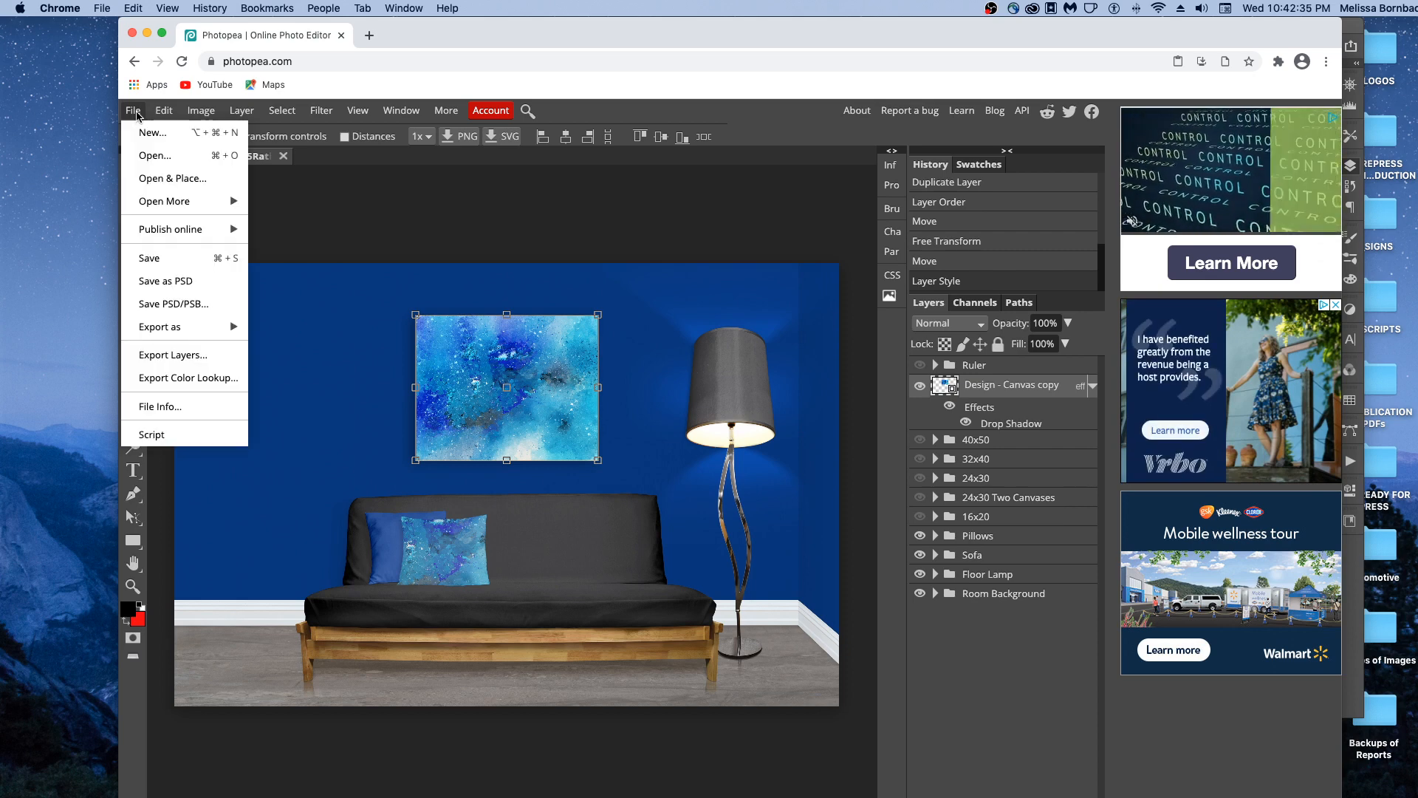
mouse_move(195, 326)
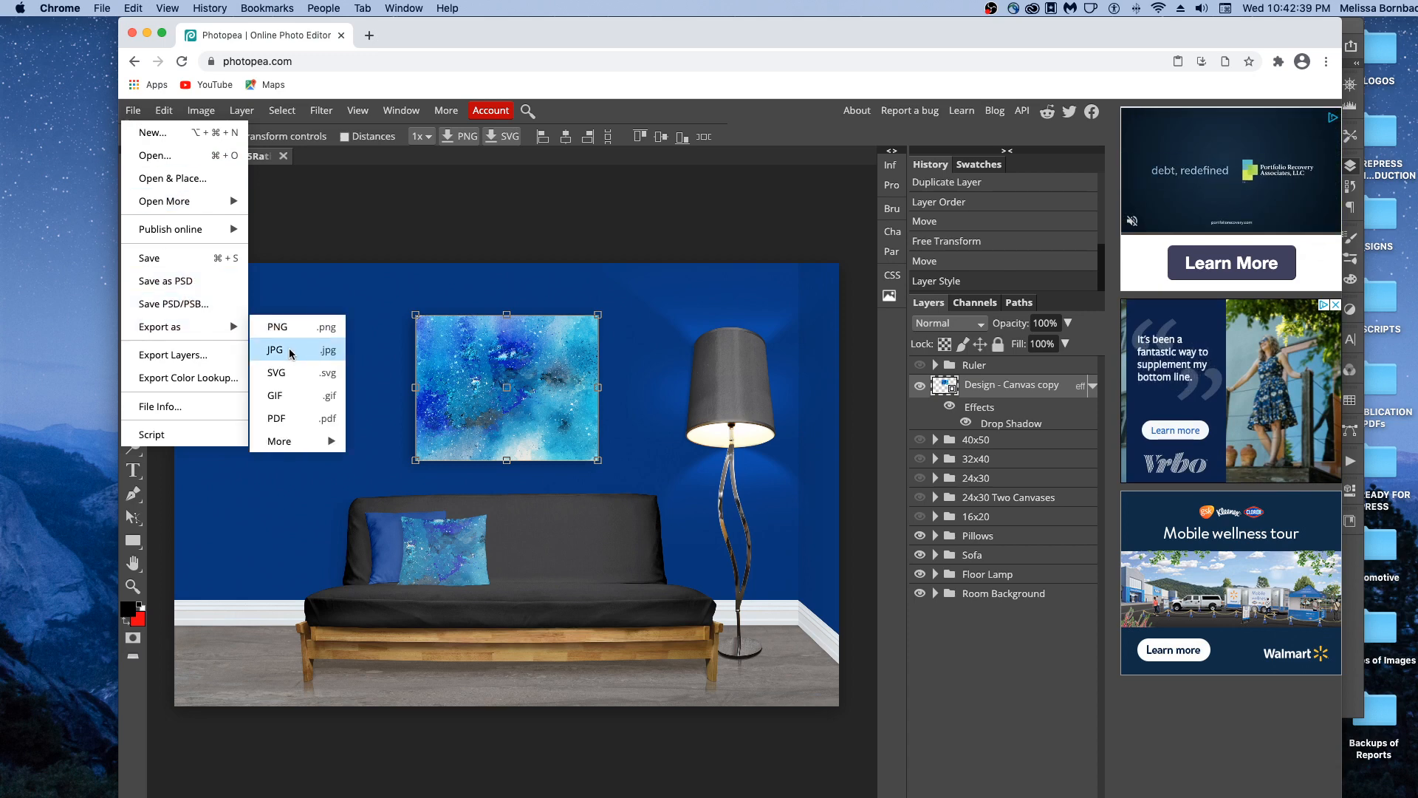
click(133, 109)
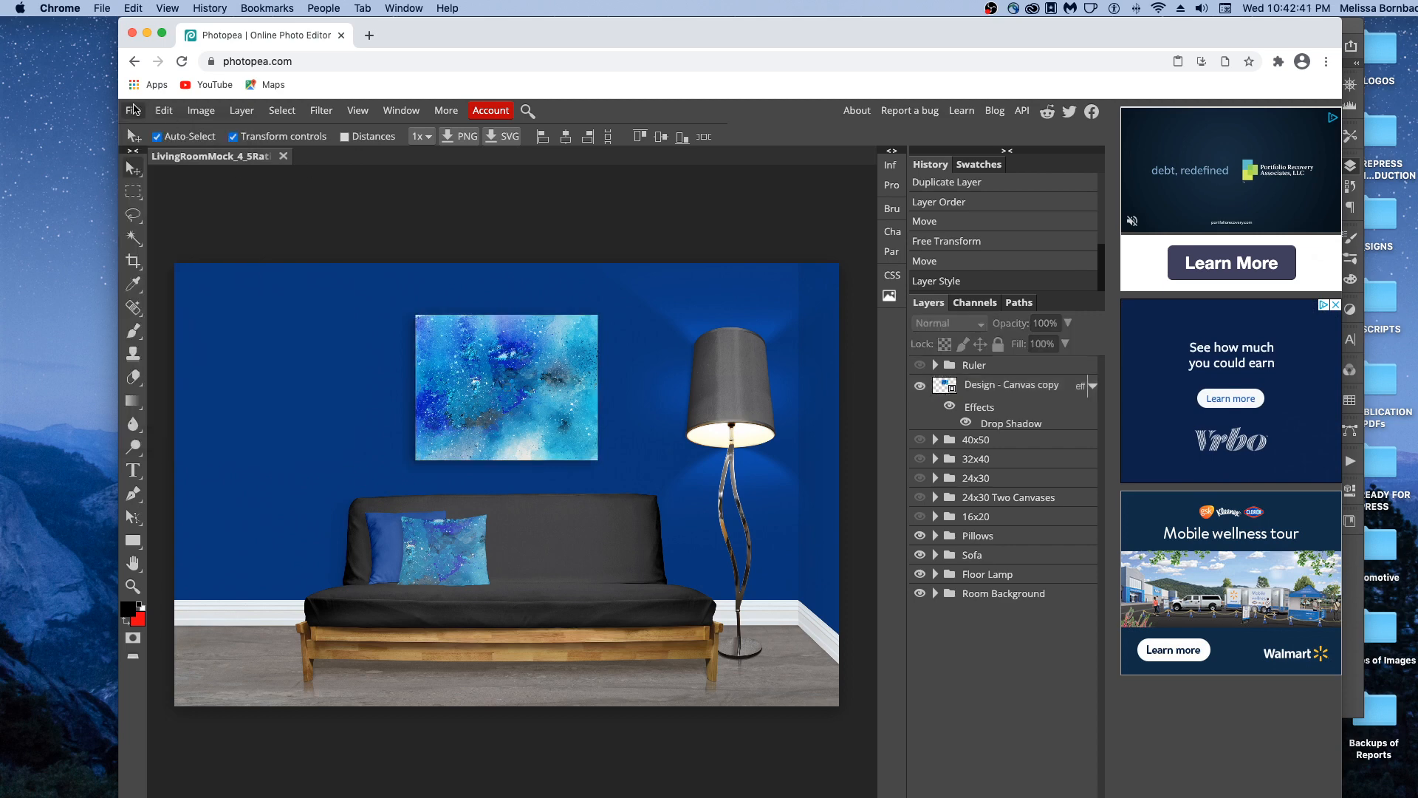
click(133, 110)
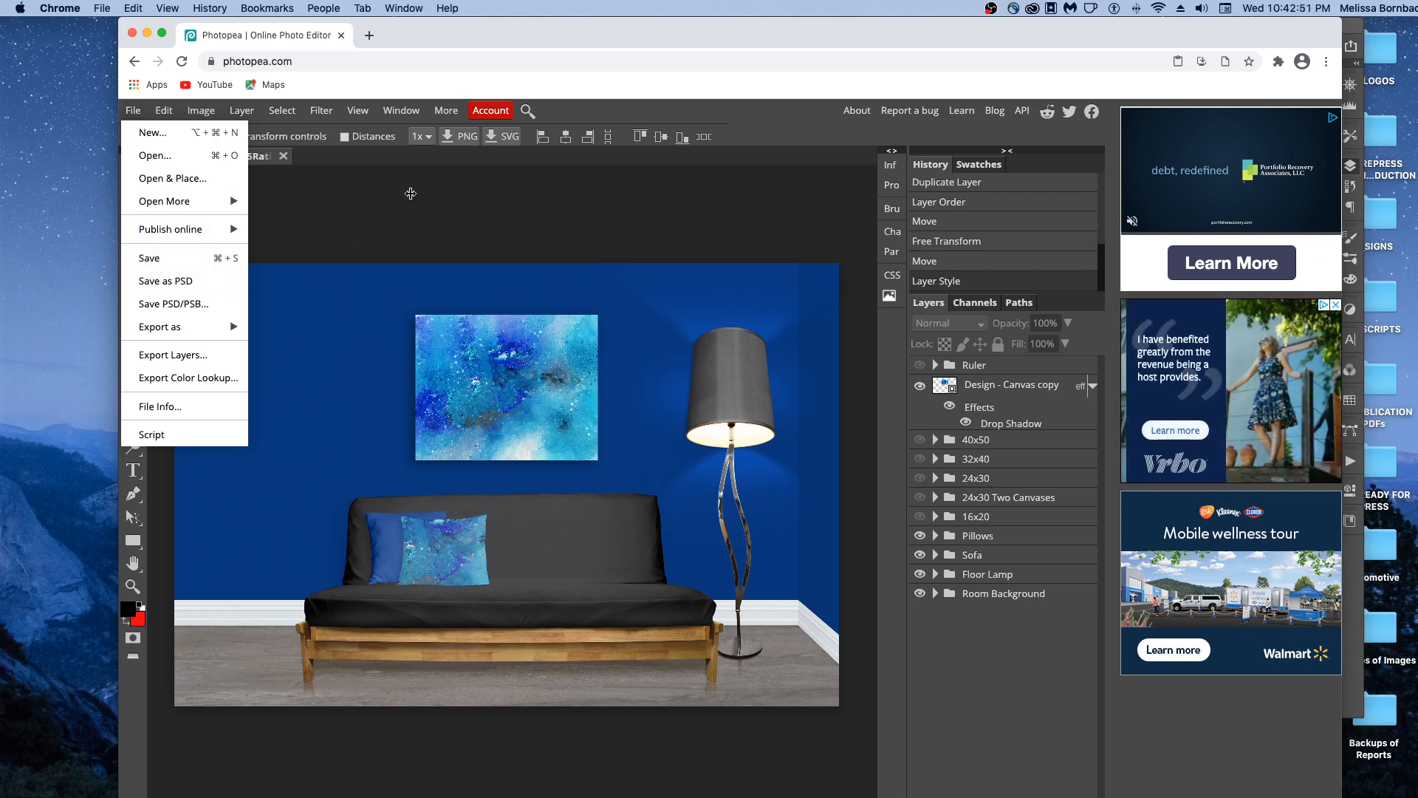
click(410, 193)
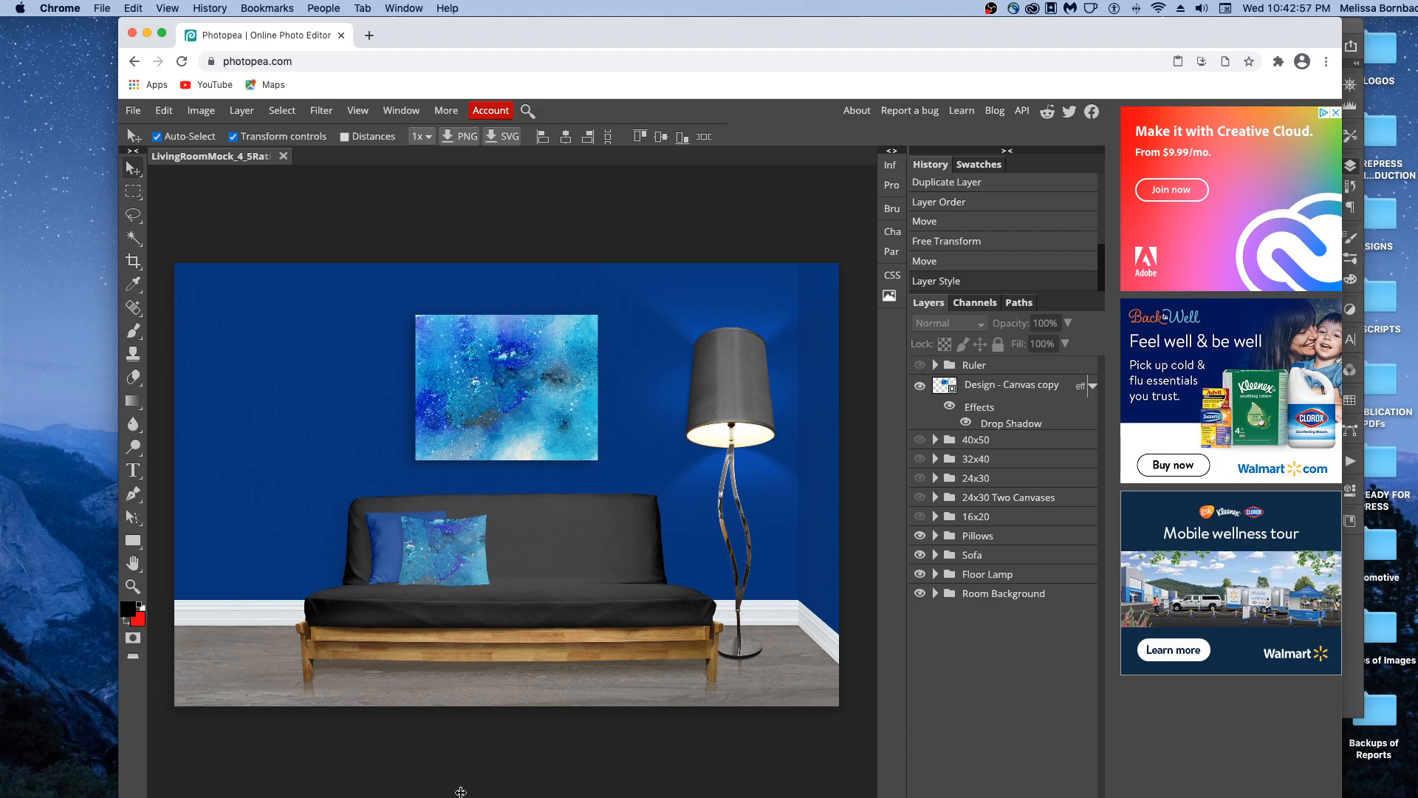
Switch to Photoshop to view MelissaBMockups.psd and reposition its window.
click(429, 797)
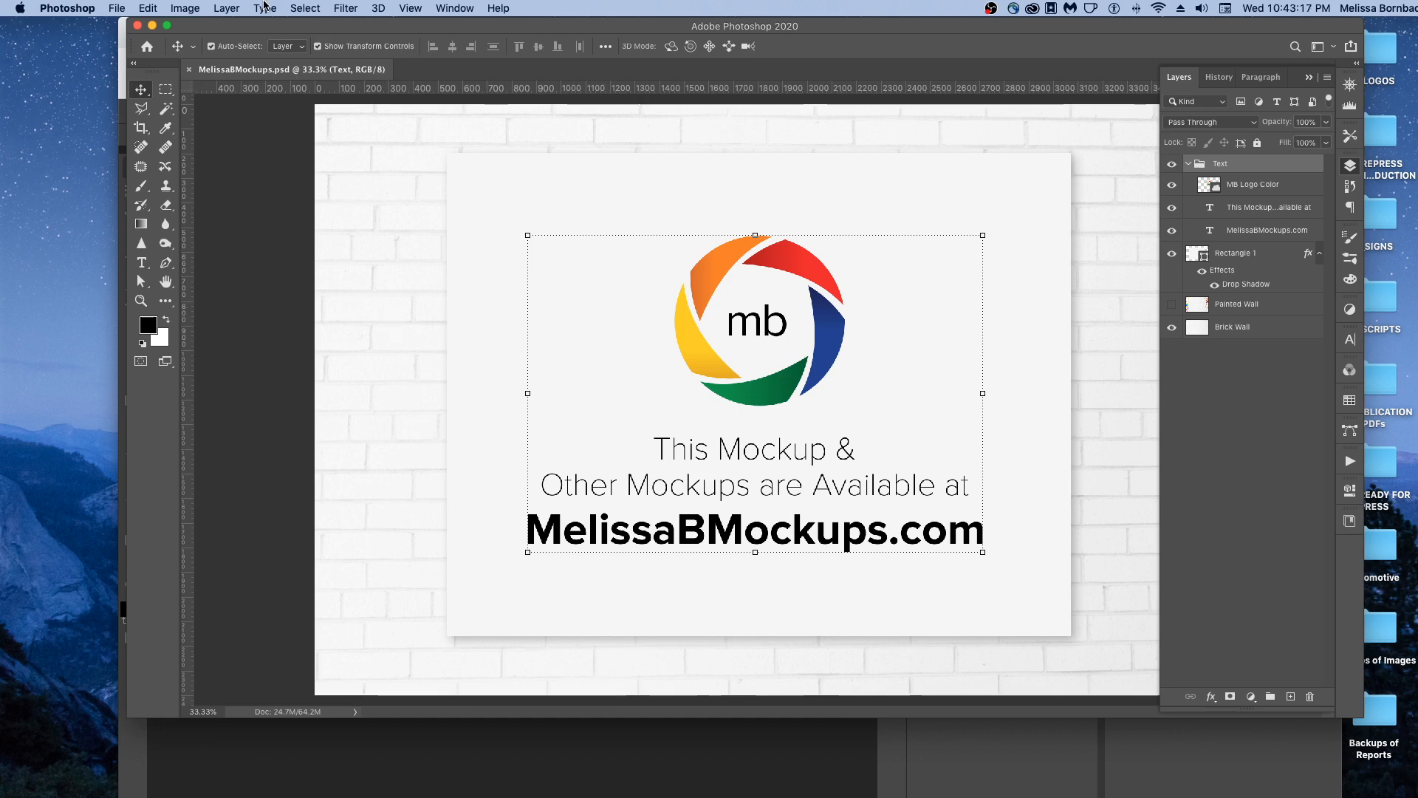
drag(713, 26, 559, 101)
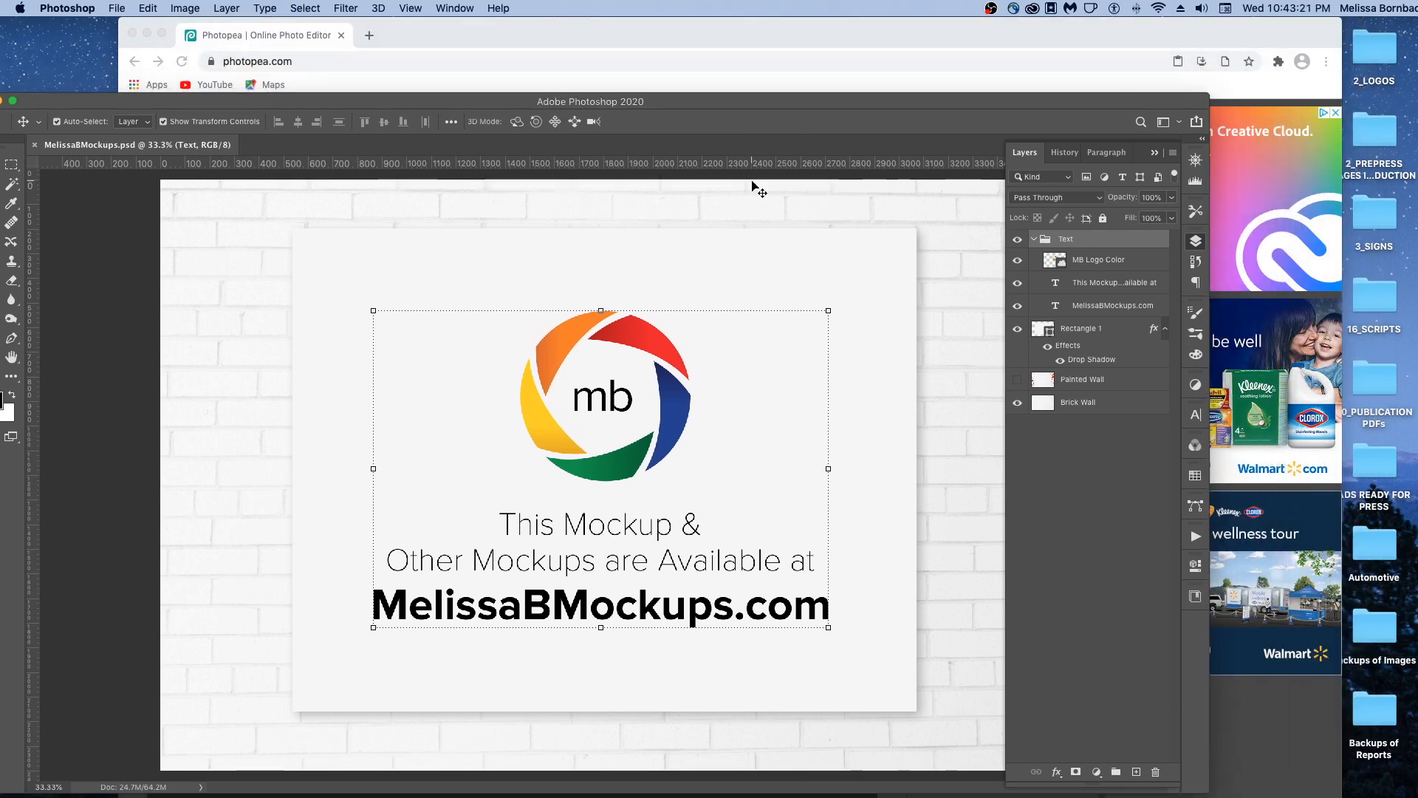
click(763, 796)
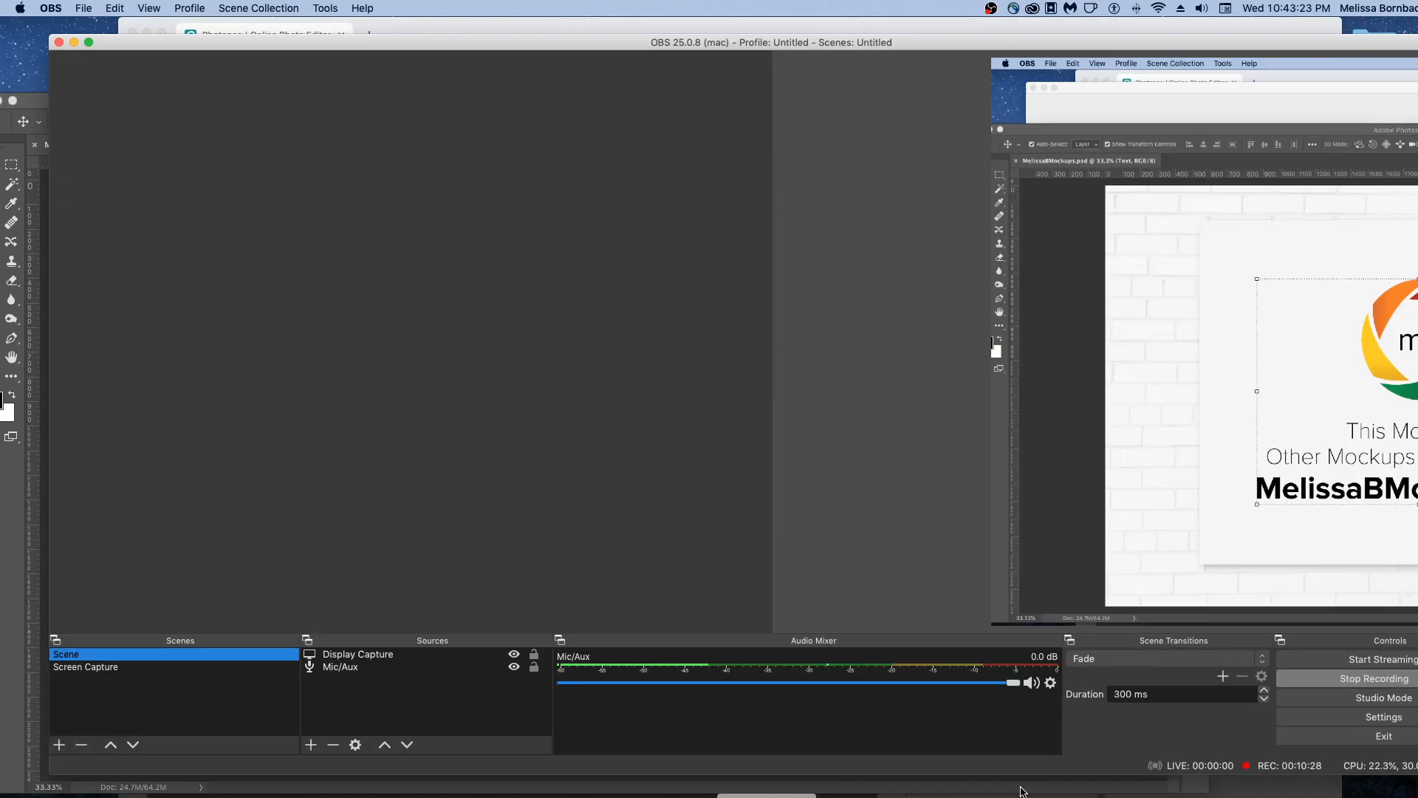